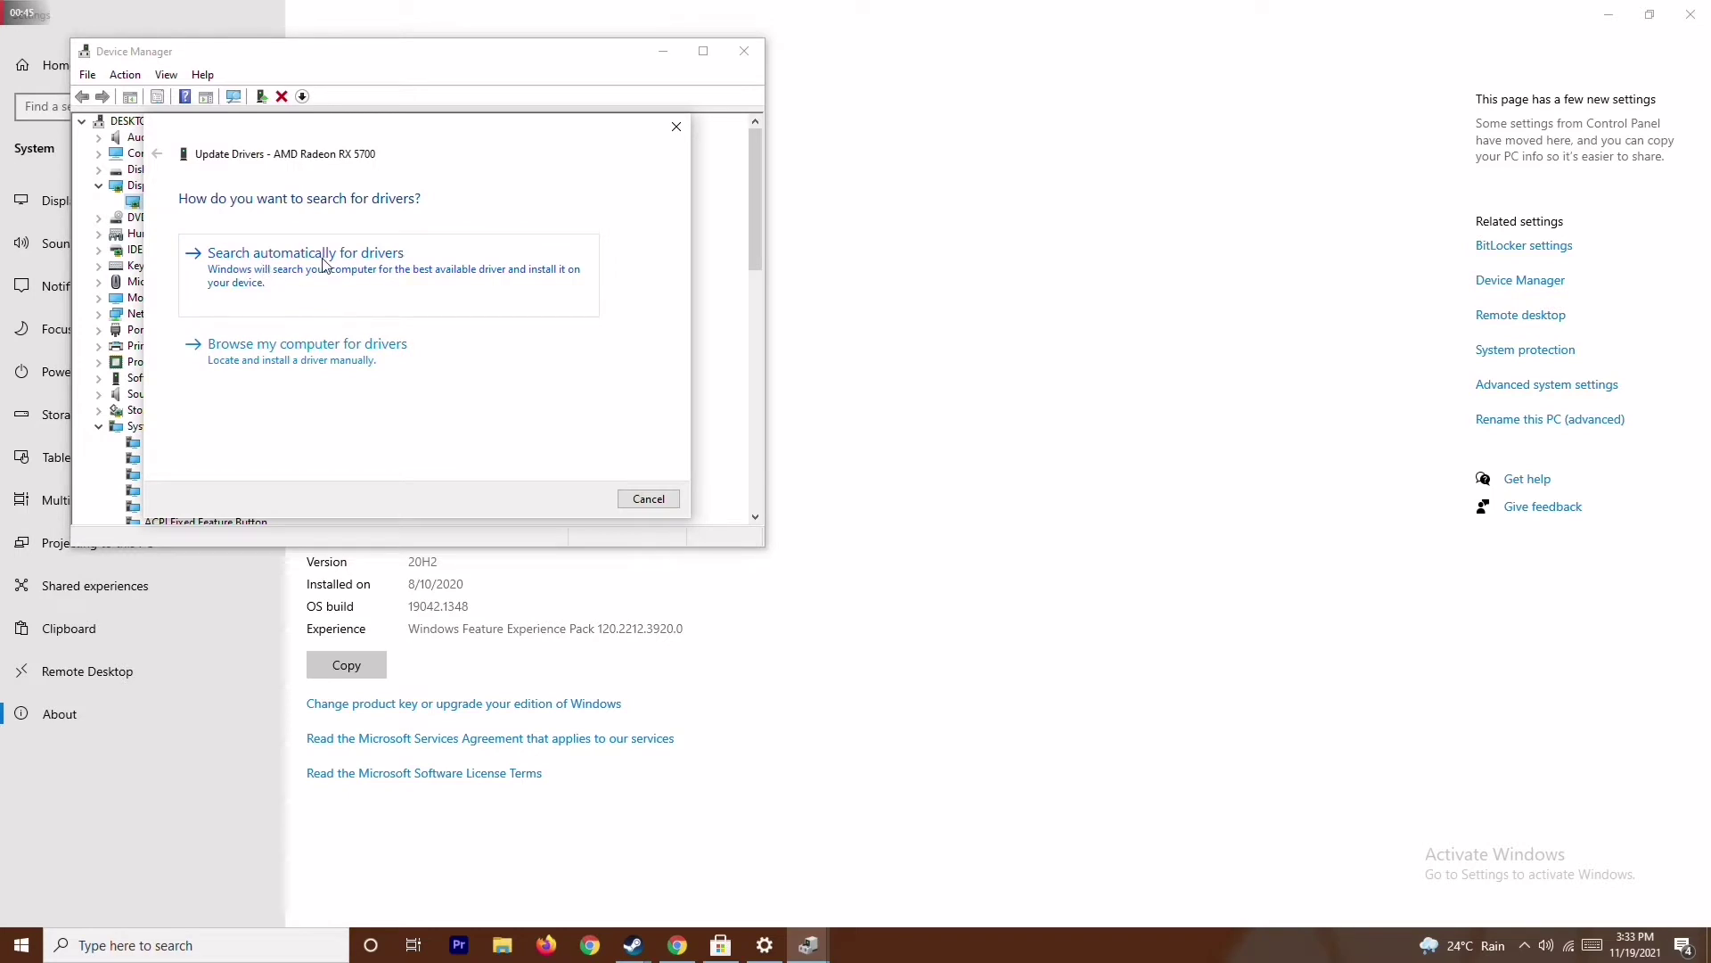
- Search automatically for an updated AMD Radeon RX 5700 driver, and close Device Manager and the system settings
{"action": "left_click", "coordinate": [325, 266]}
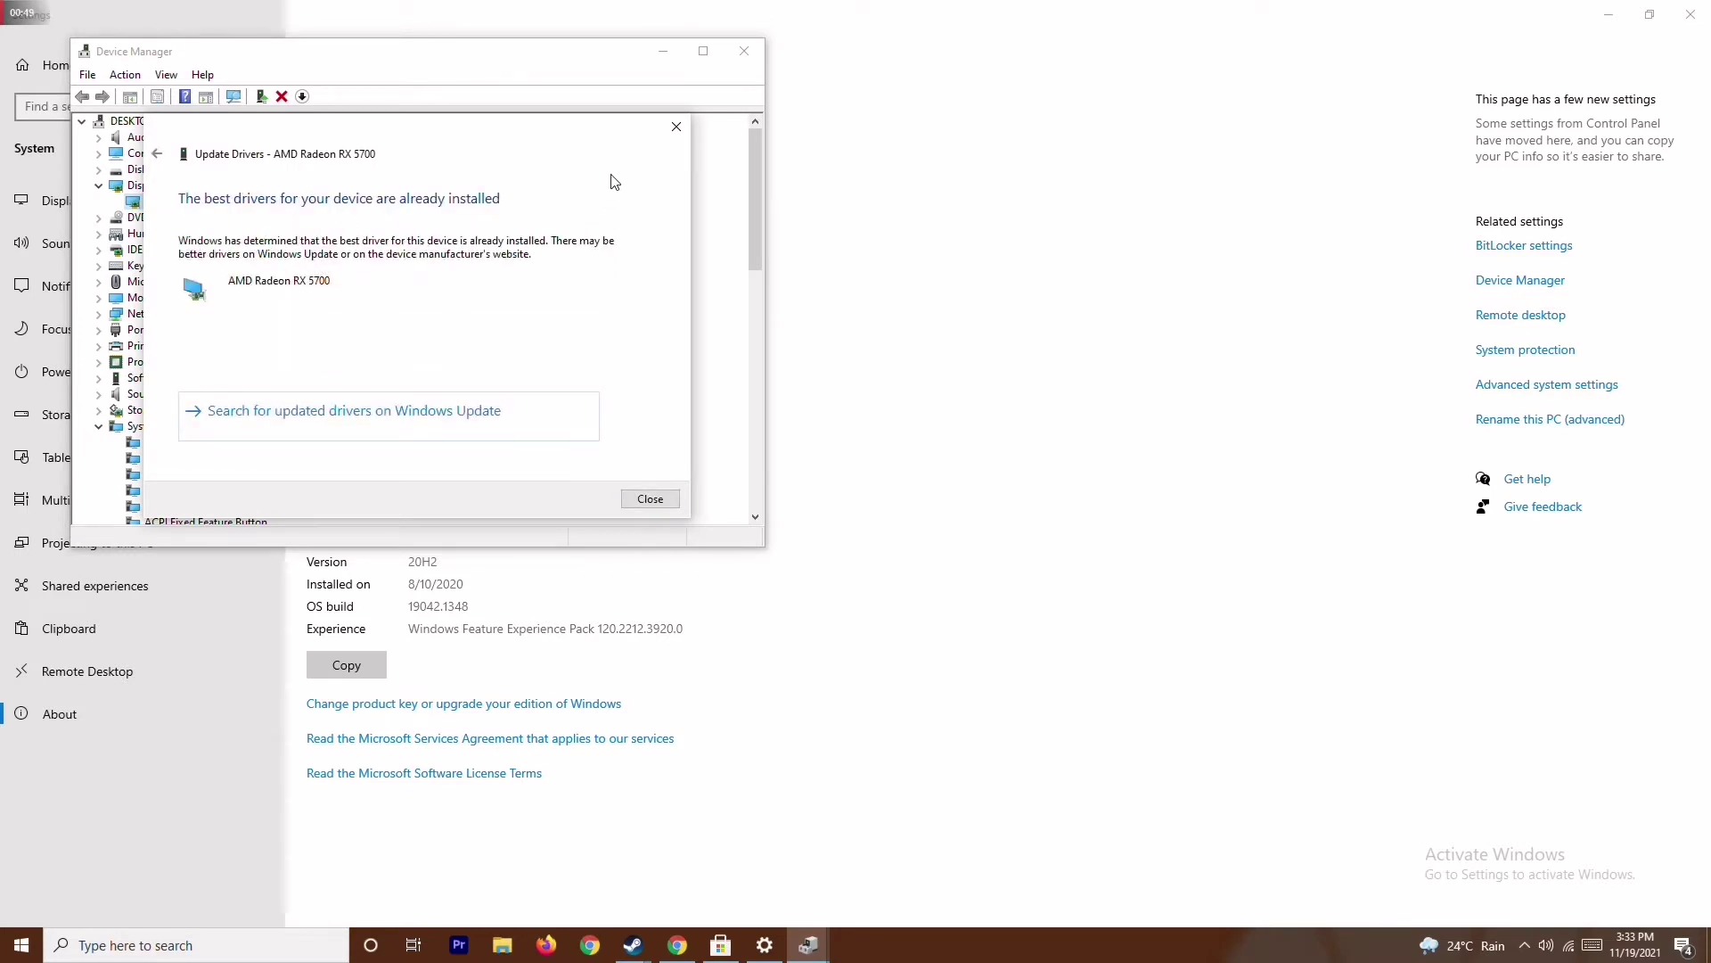
{"action": "left_click", "coordinate": [677, 127]}
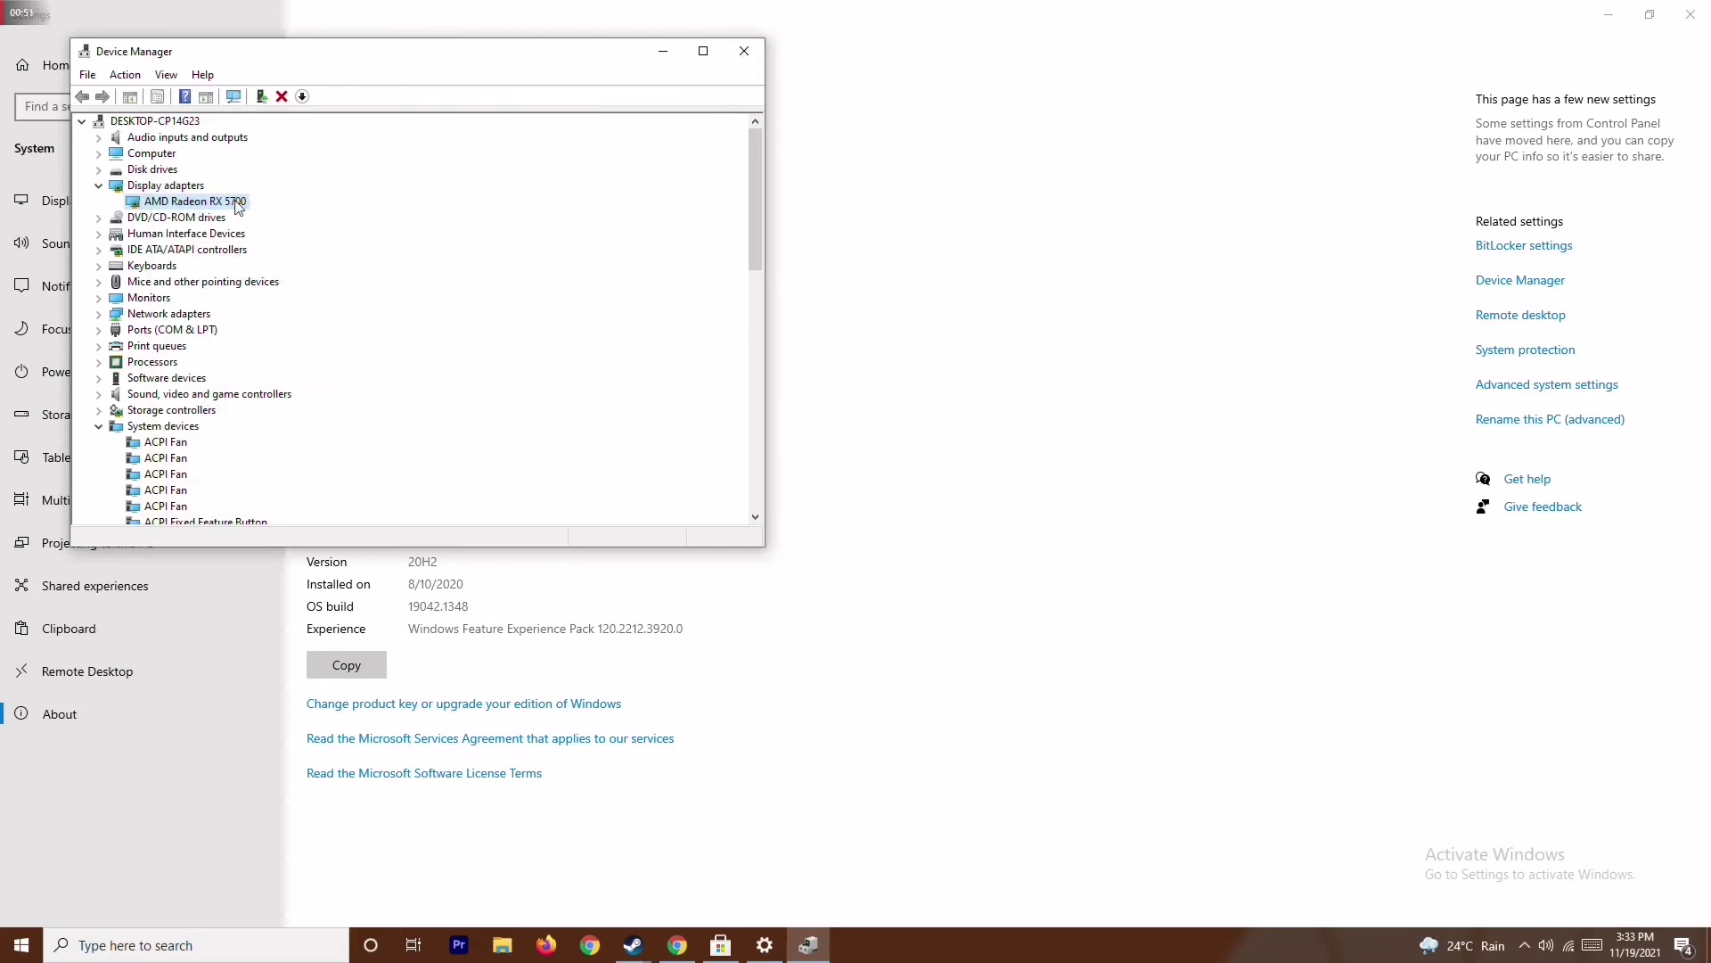
{"action": "left_click", "coordinate": [98, 185]}
{"action": "left_click", "coordinate": [98, 410]}
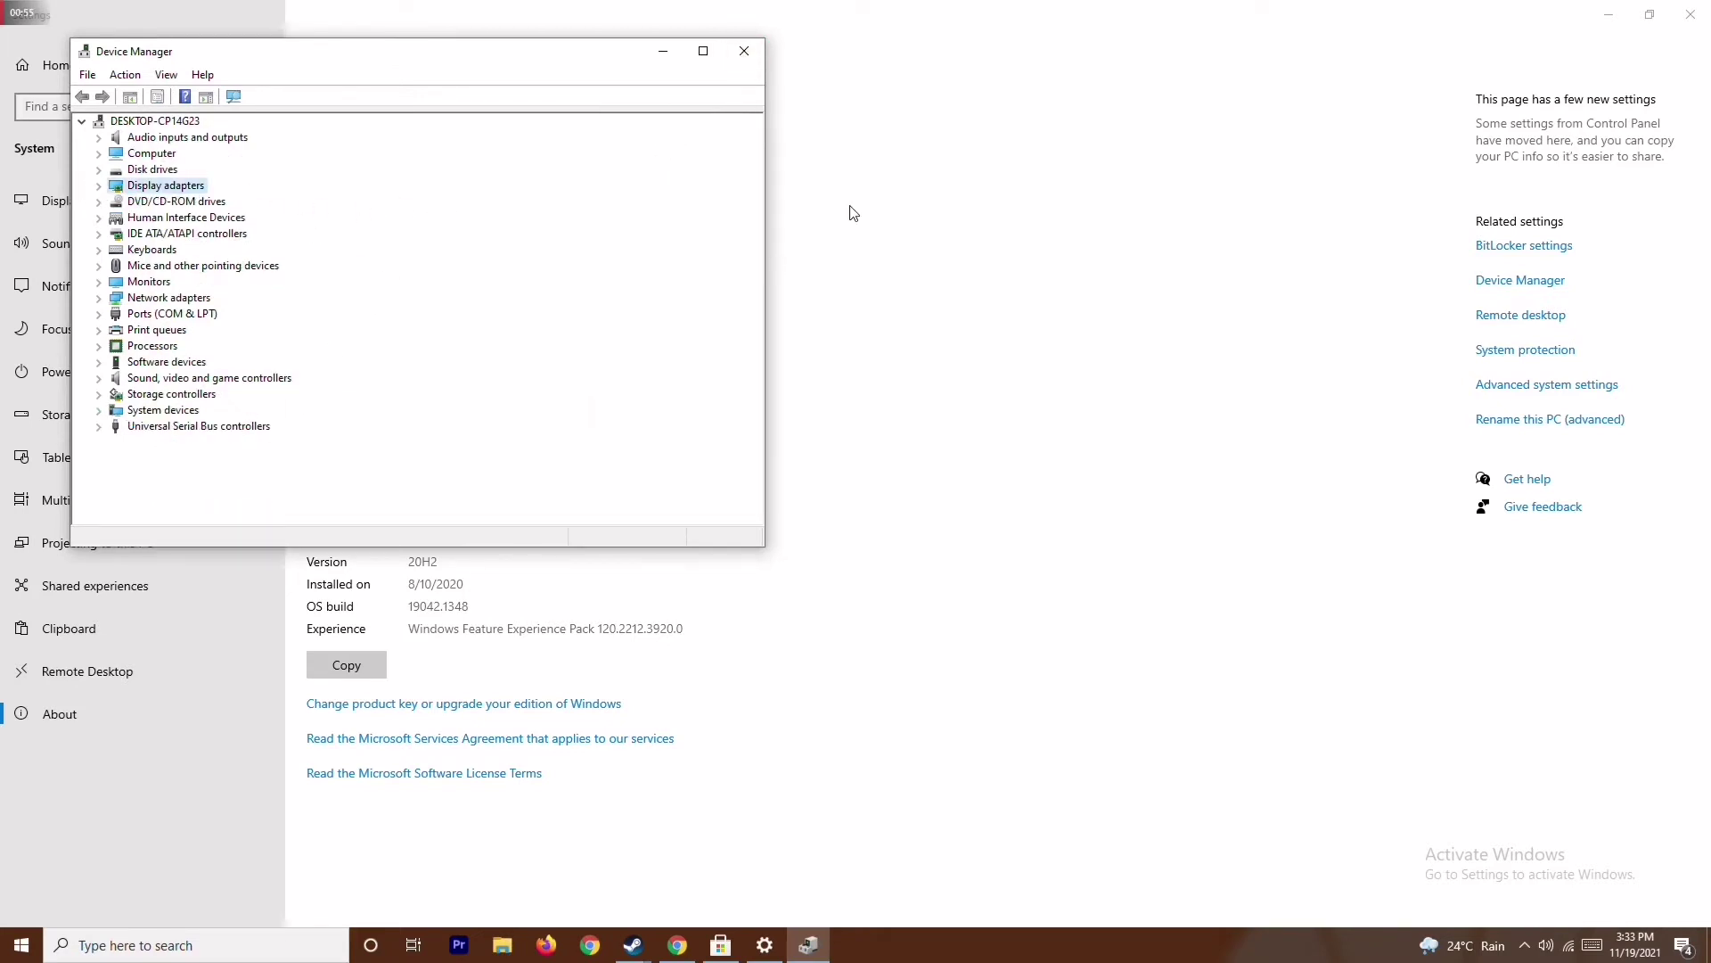
{"action": "left_click", "coordinate": [744, 51]}
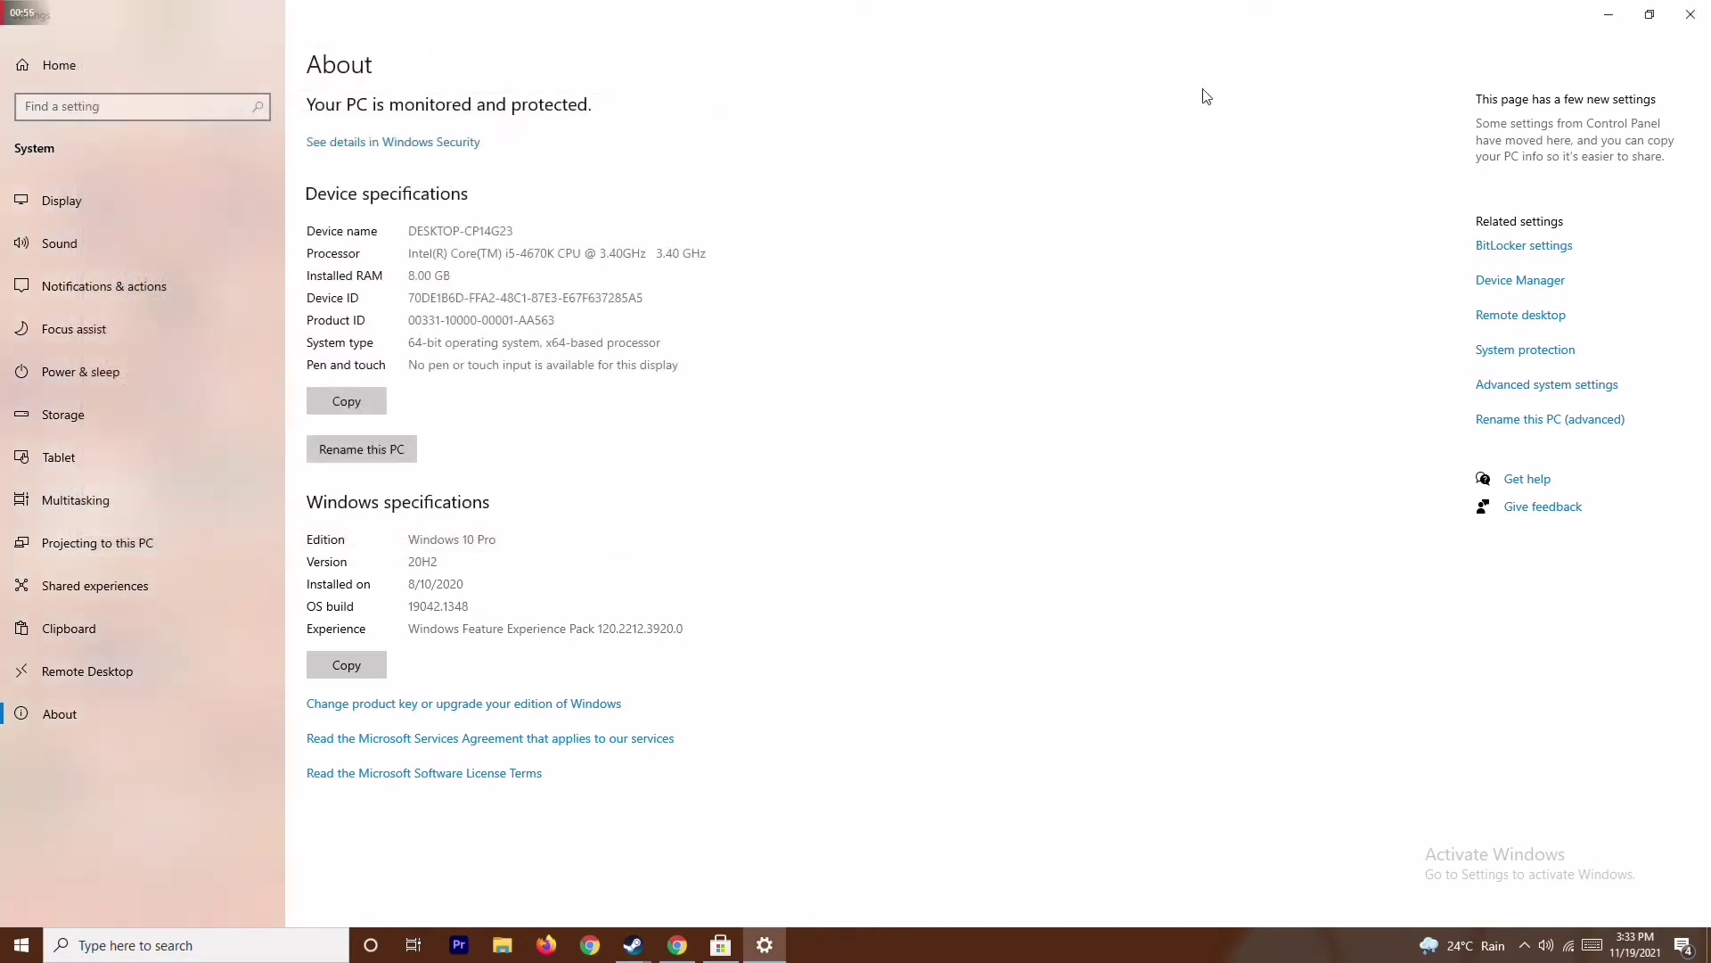
{"action": "left_click", "coordinate": [1690, 15]}
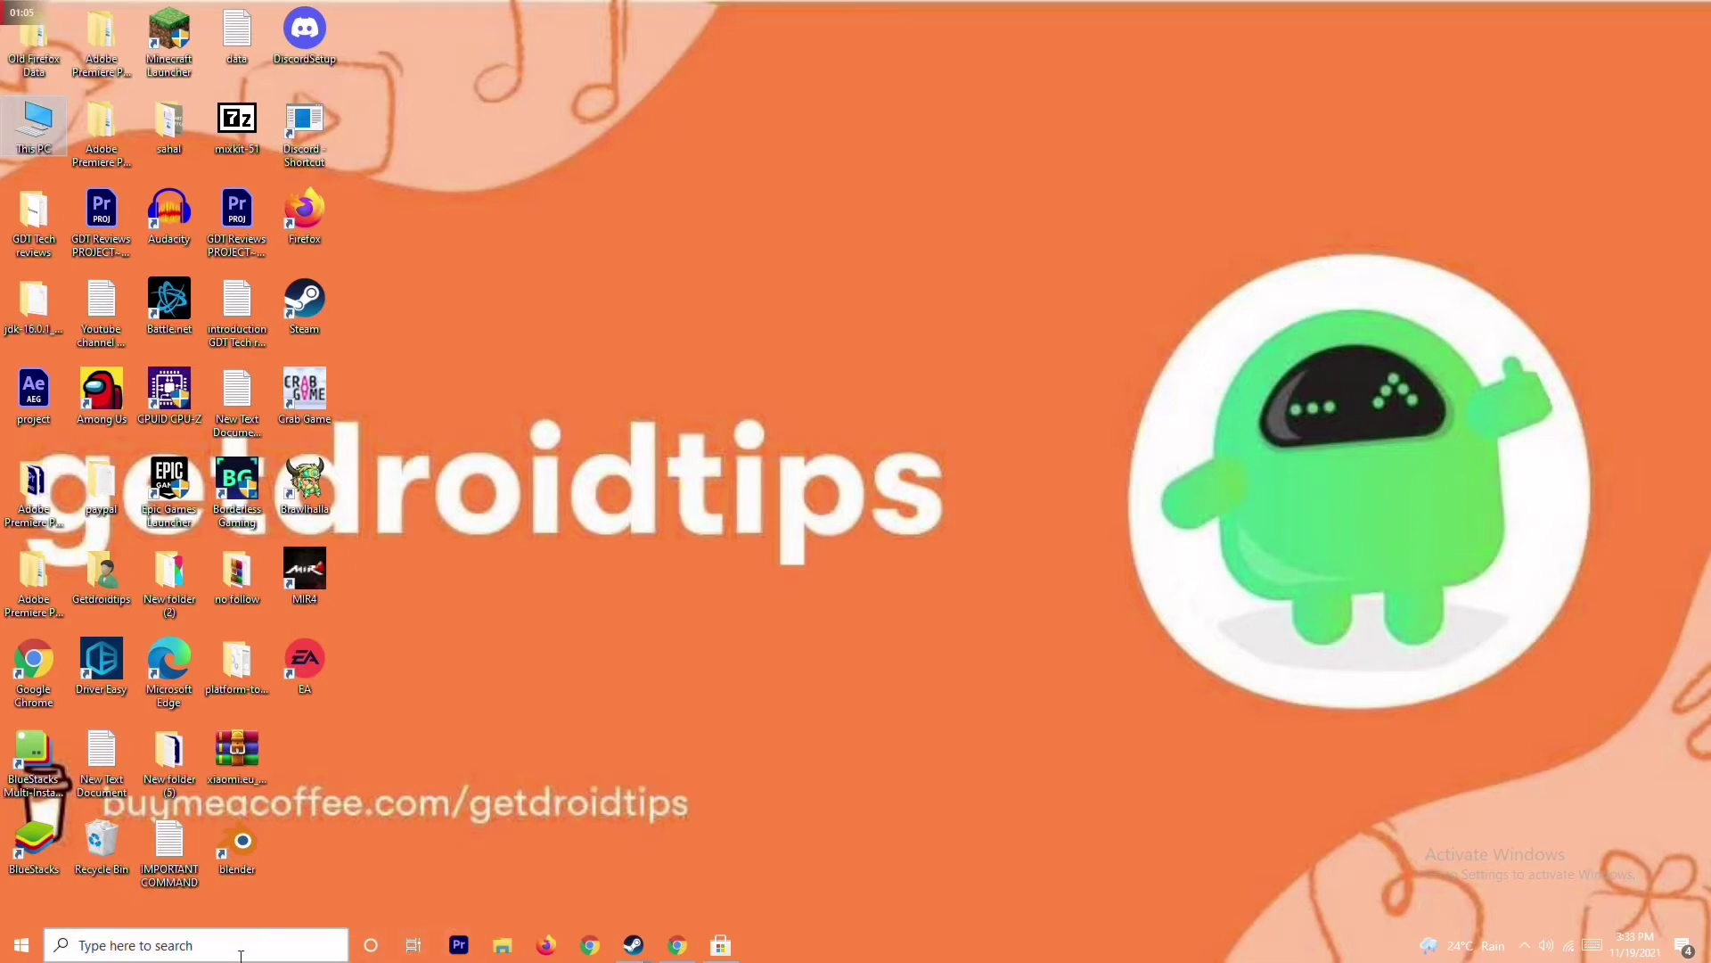
- Open the Windows Update page in Settings to review the update status, and close Settings
{"action": "left_click", "coordinate": [181, 935]}
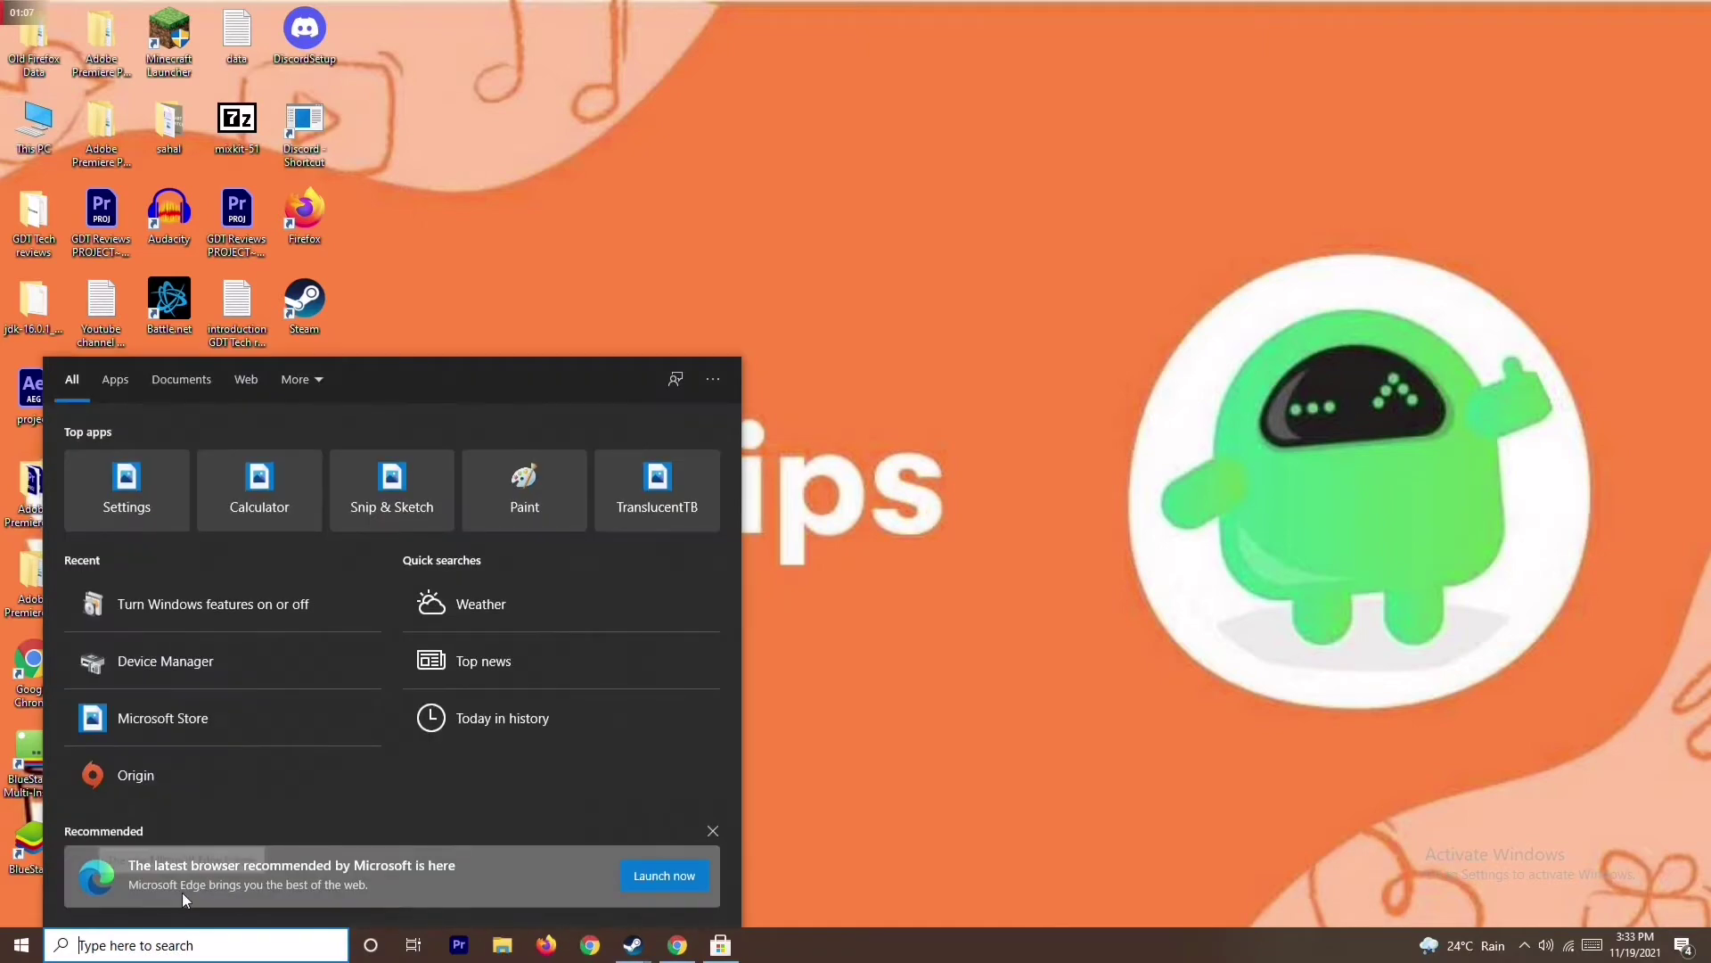
{"action": "type", "text": "sett"}
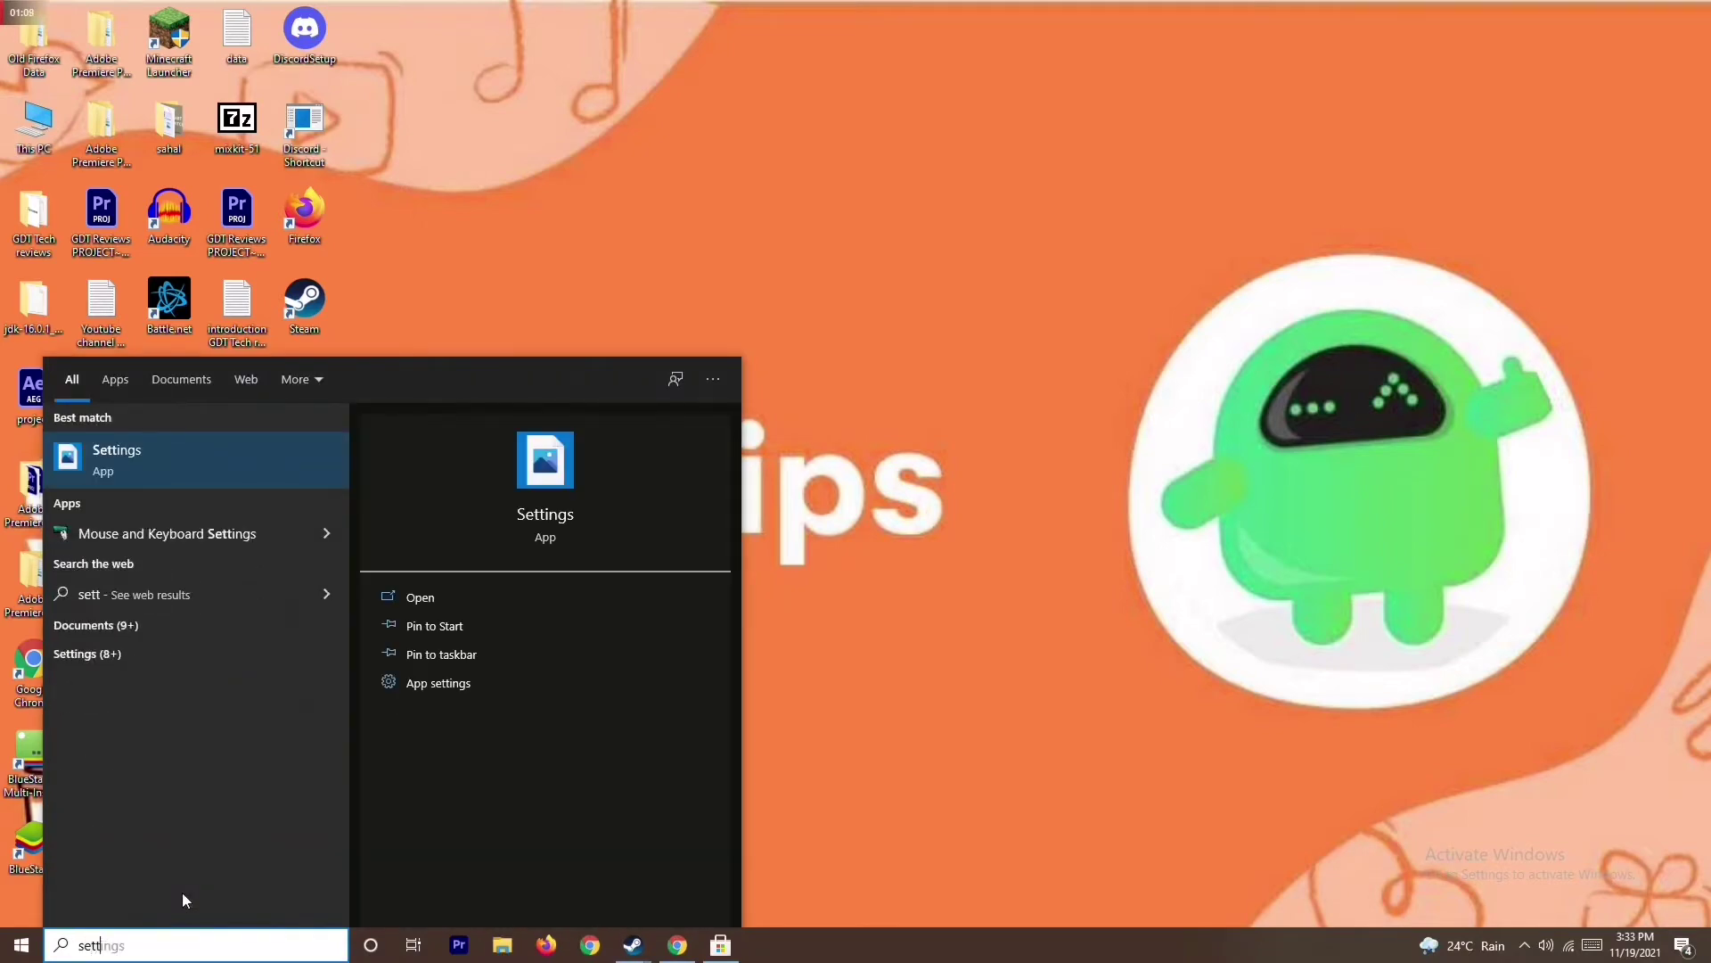
{"action": "left_click", "coordinate": [242, 462]}
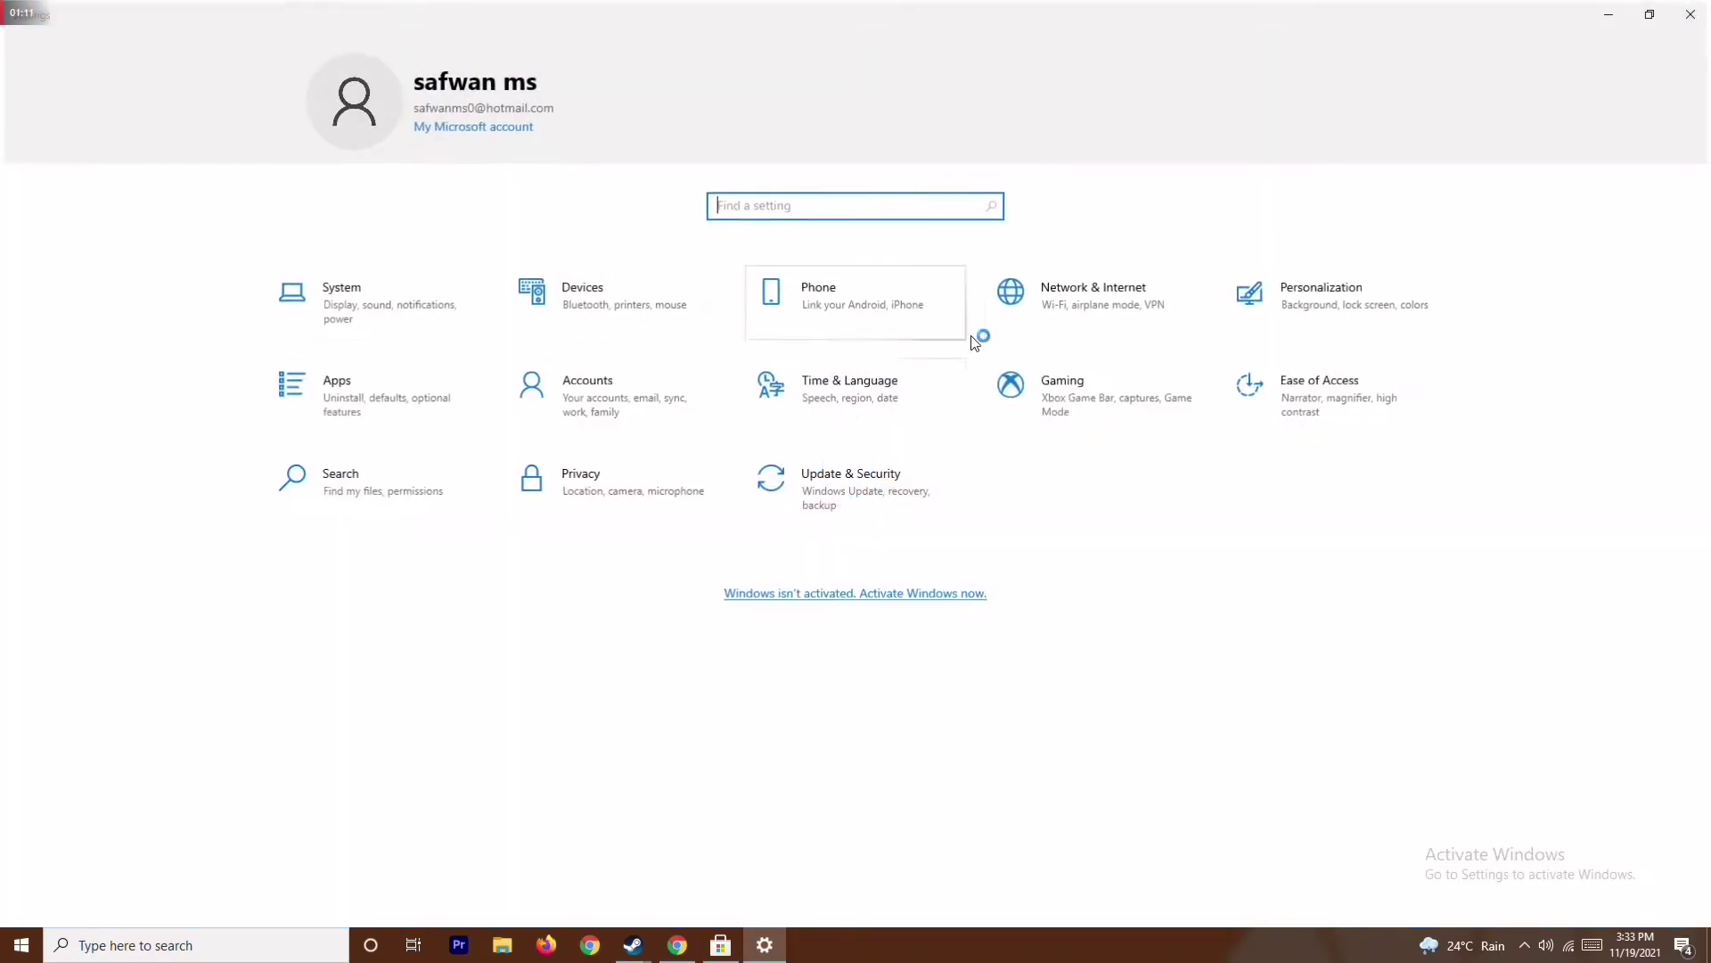
{"action": "left_click", "coordinate": [869, 482]}
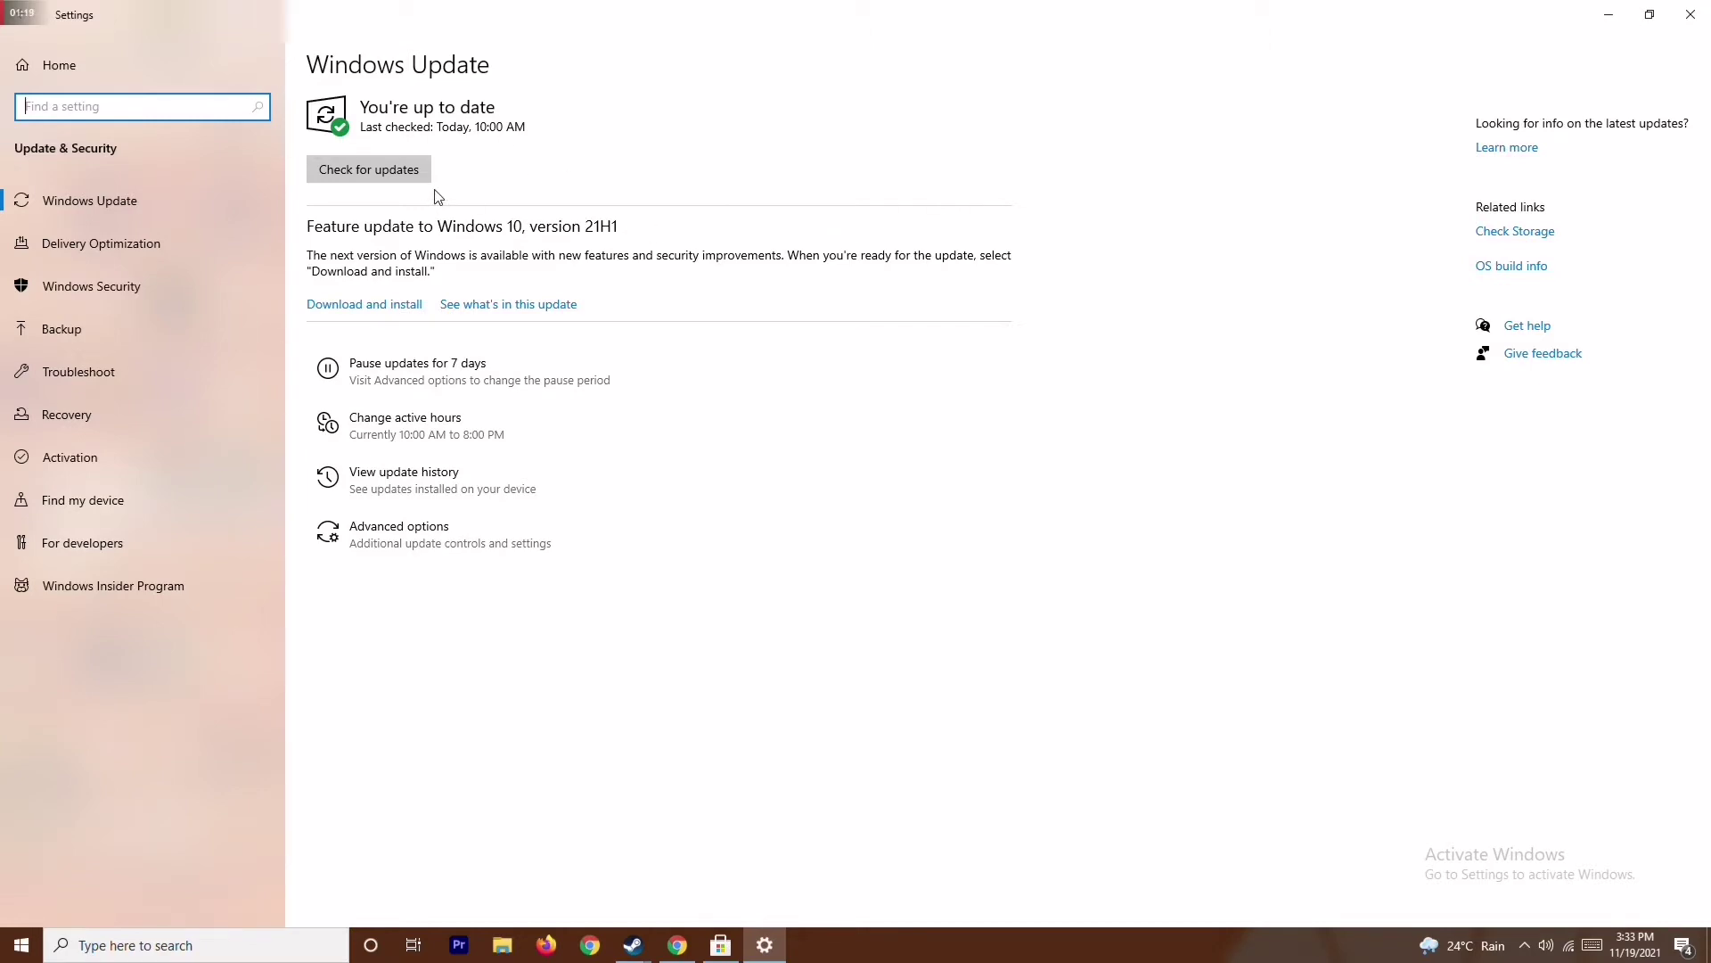
{"action": "left_click", "coordinate": [1691, 14]}
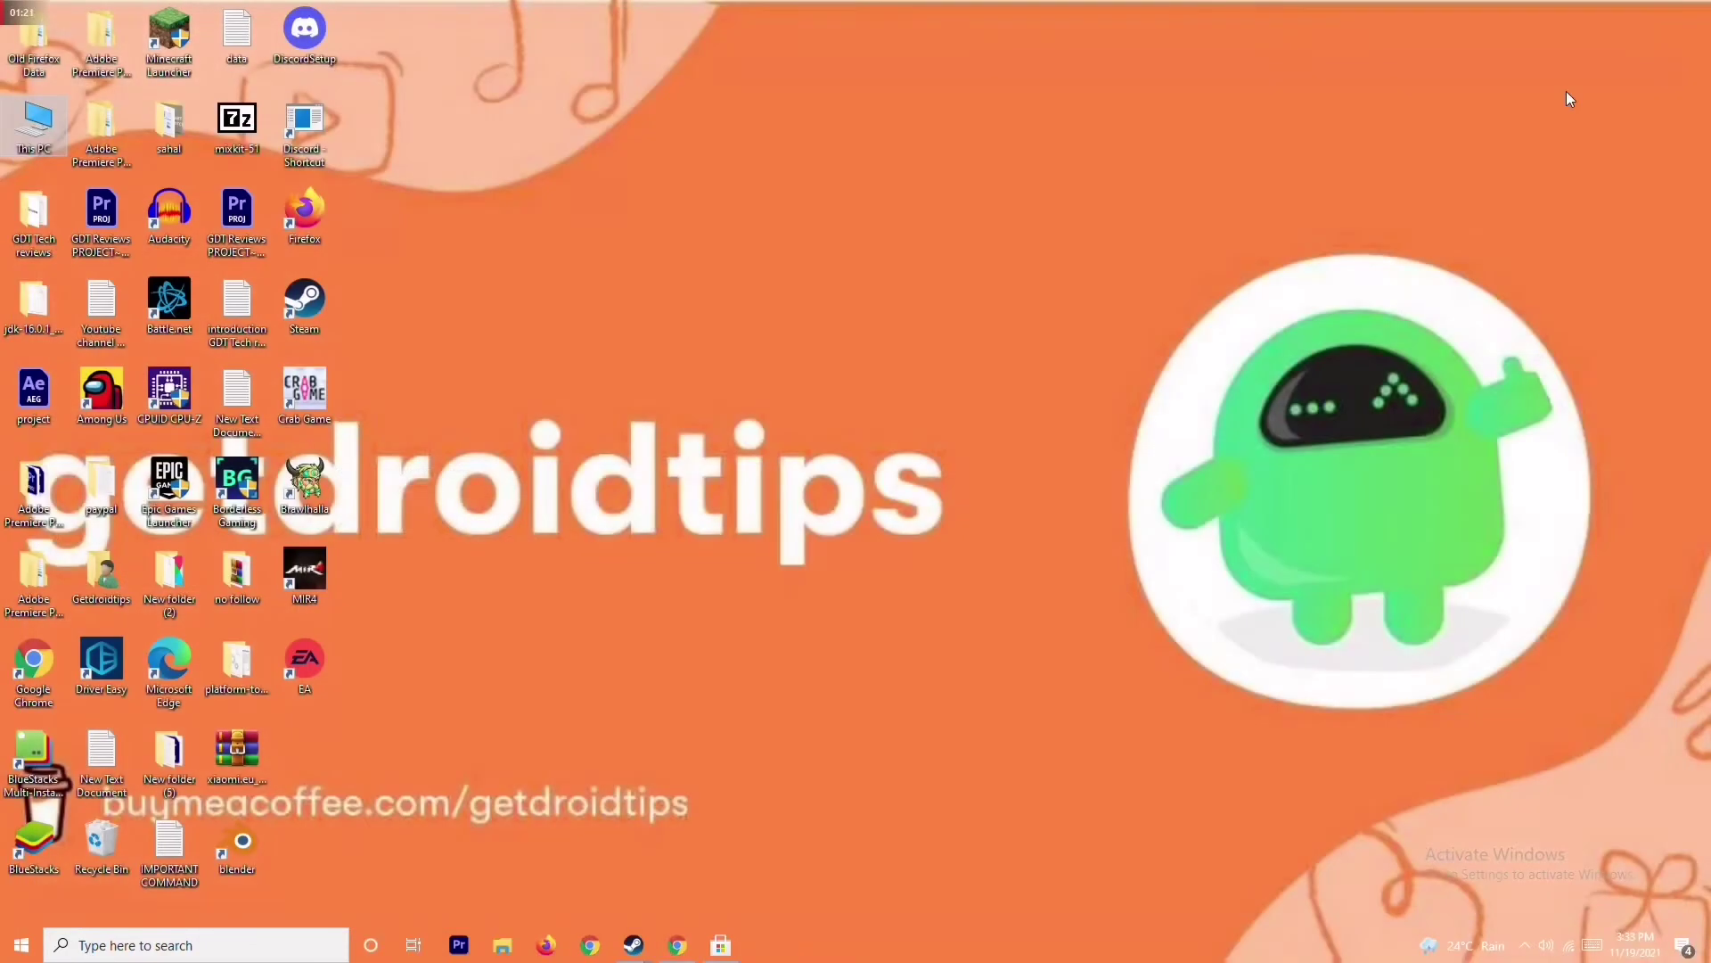
- End the Microsoft Store task in Task Manager and close Task Manager
{"action": "right_click", "coordinate": [1047, 320]}
{"action": "left_click", "coordinate": [938, 406]}
{"action": "right_click", "coordinate": [906, 944]}
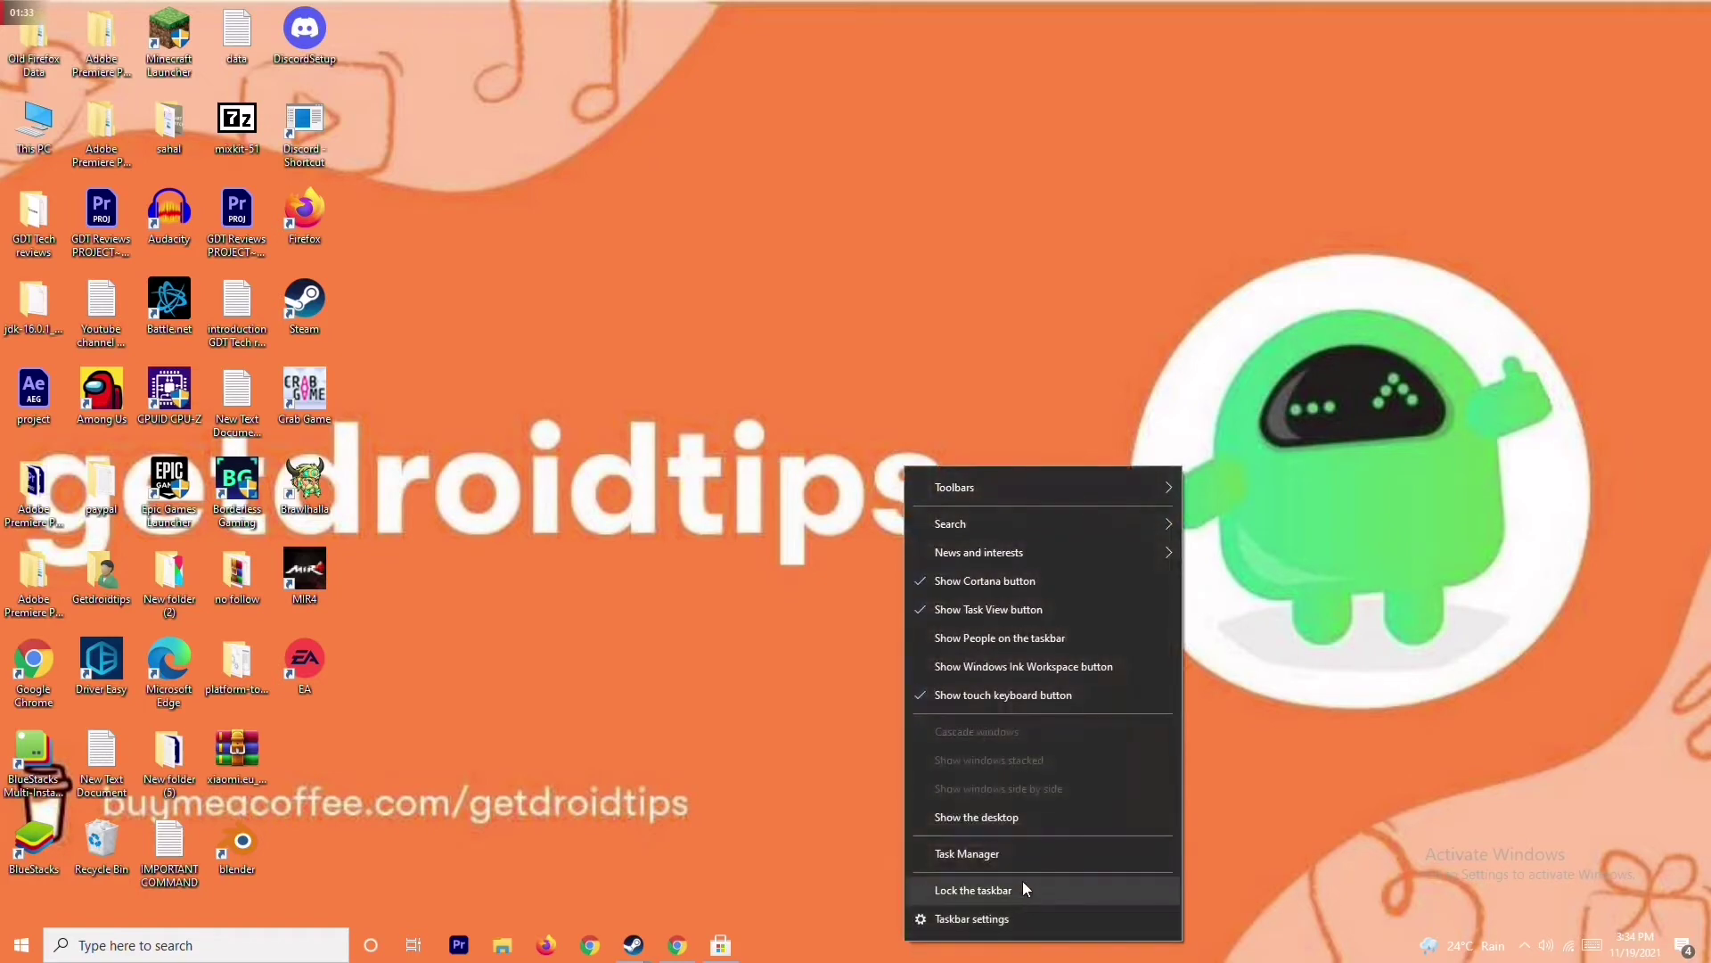
{"action": "left_click", "coordinate": [1019, 856]}
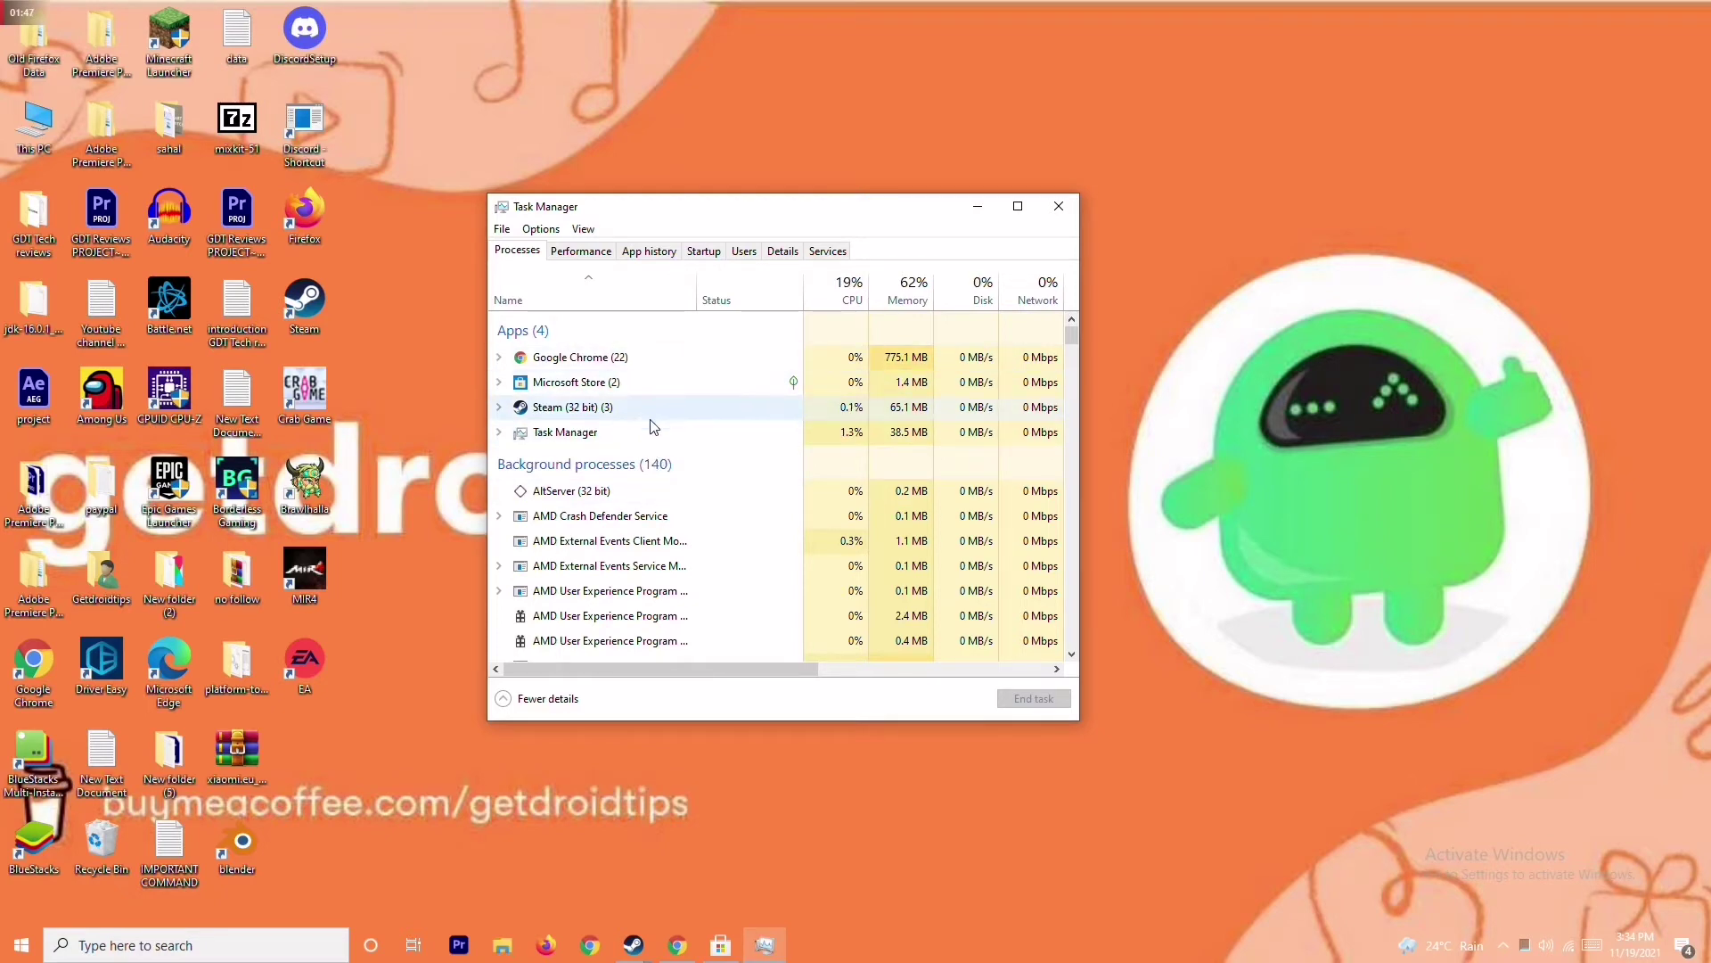
{"action": "left_click", "coordinate": [668, 382]}
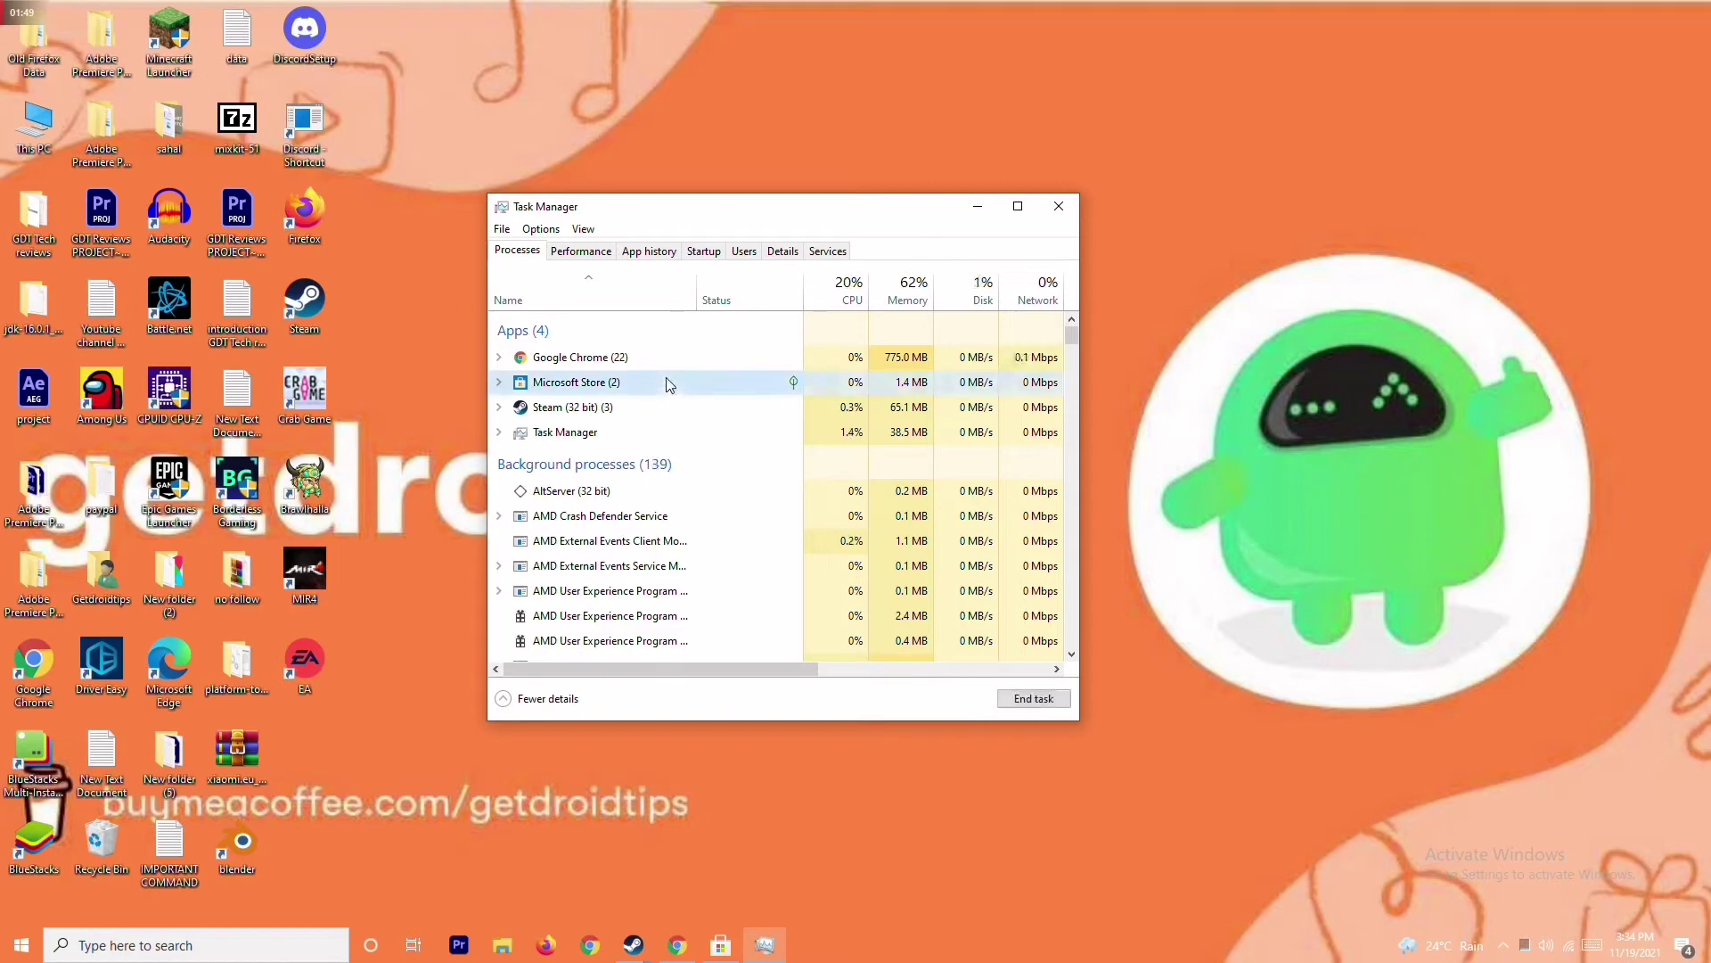
{"action": "right_click", "coordinate": [728, 386]}
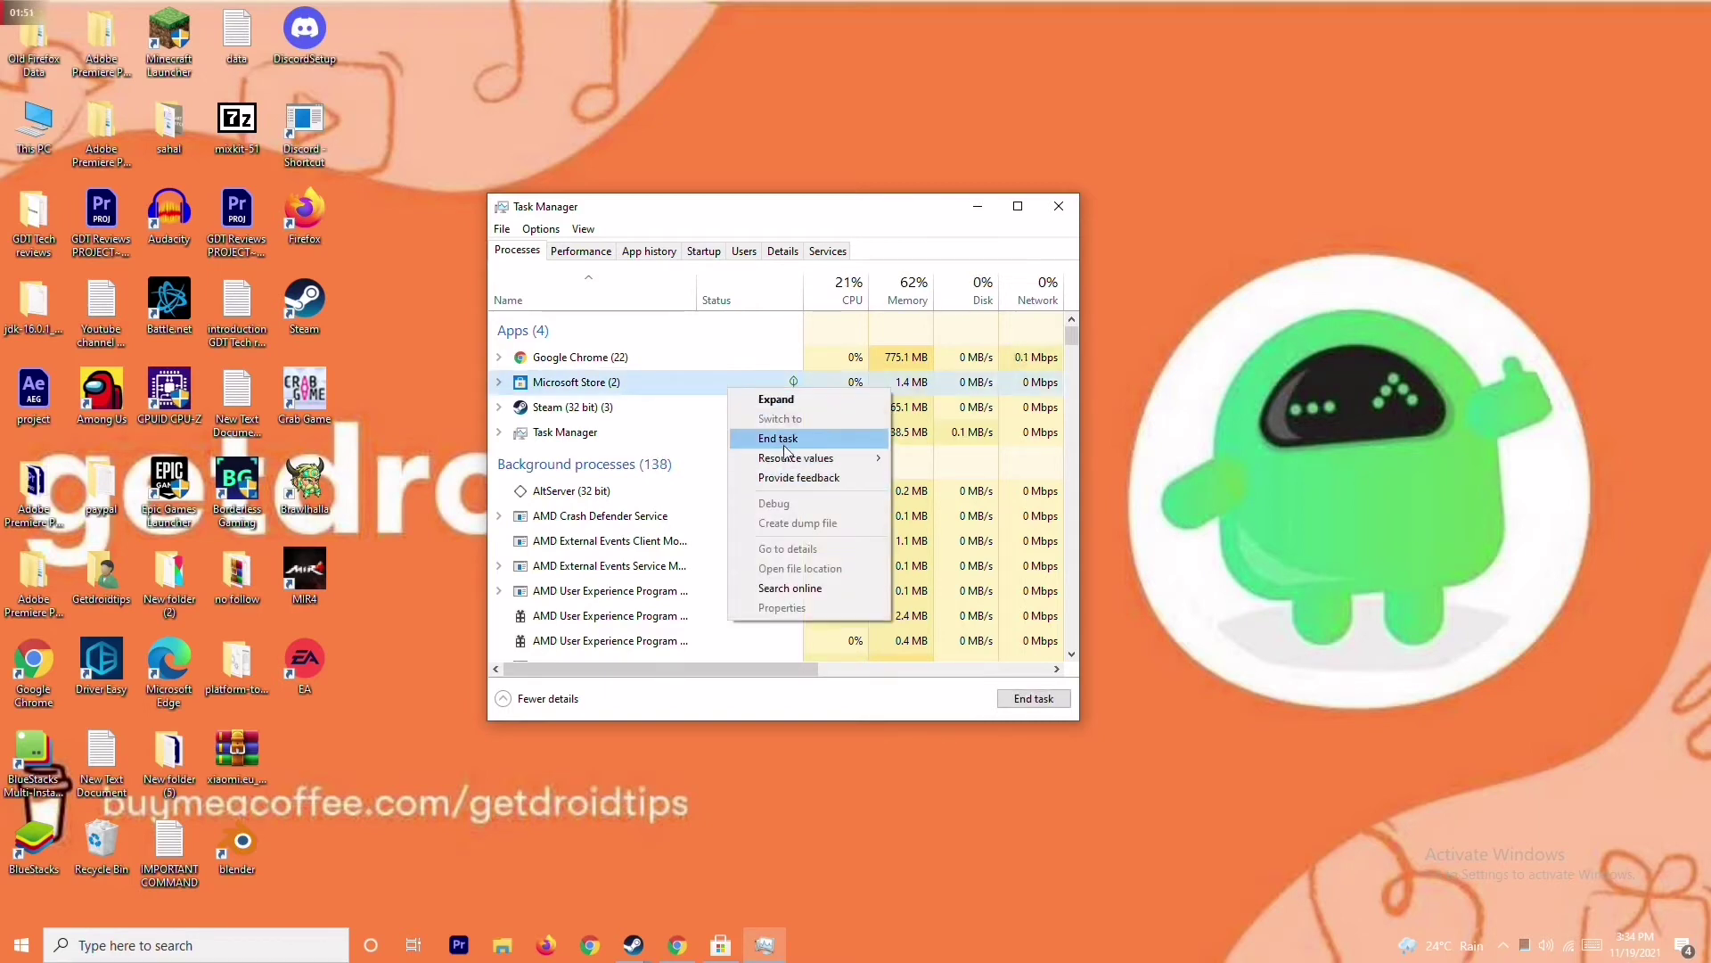
{"action": "left_click", "coordinate": [732, 438]}
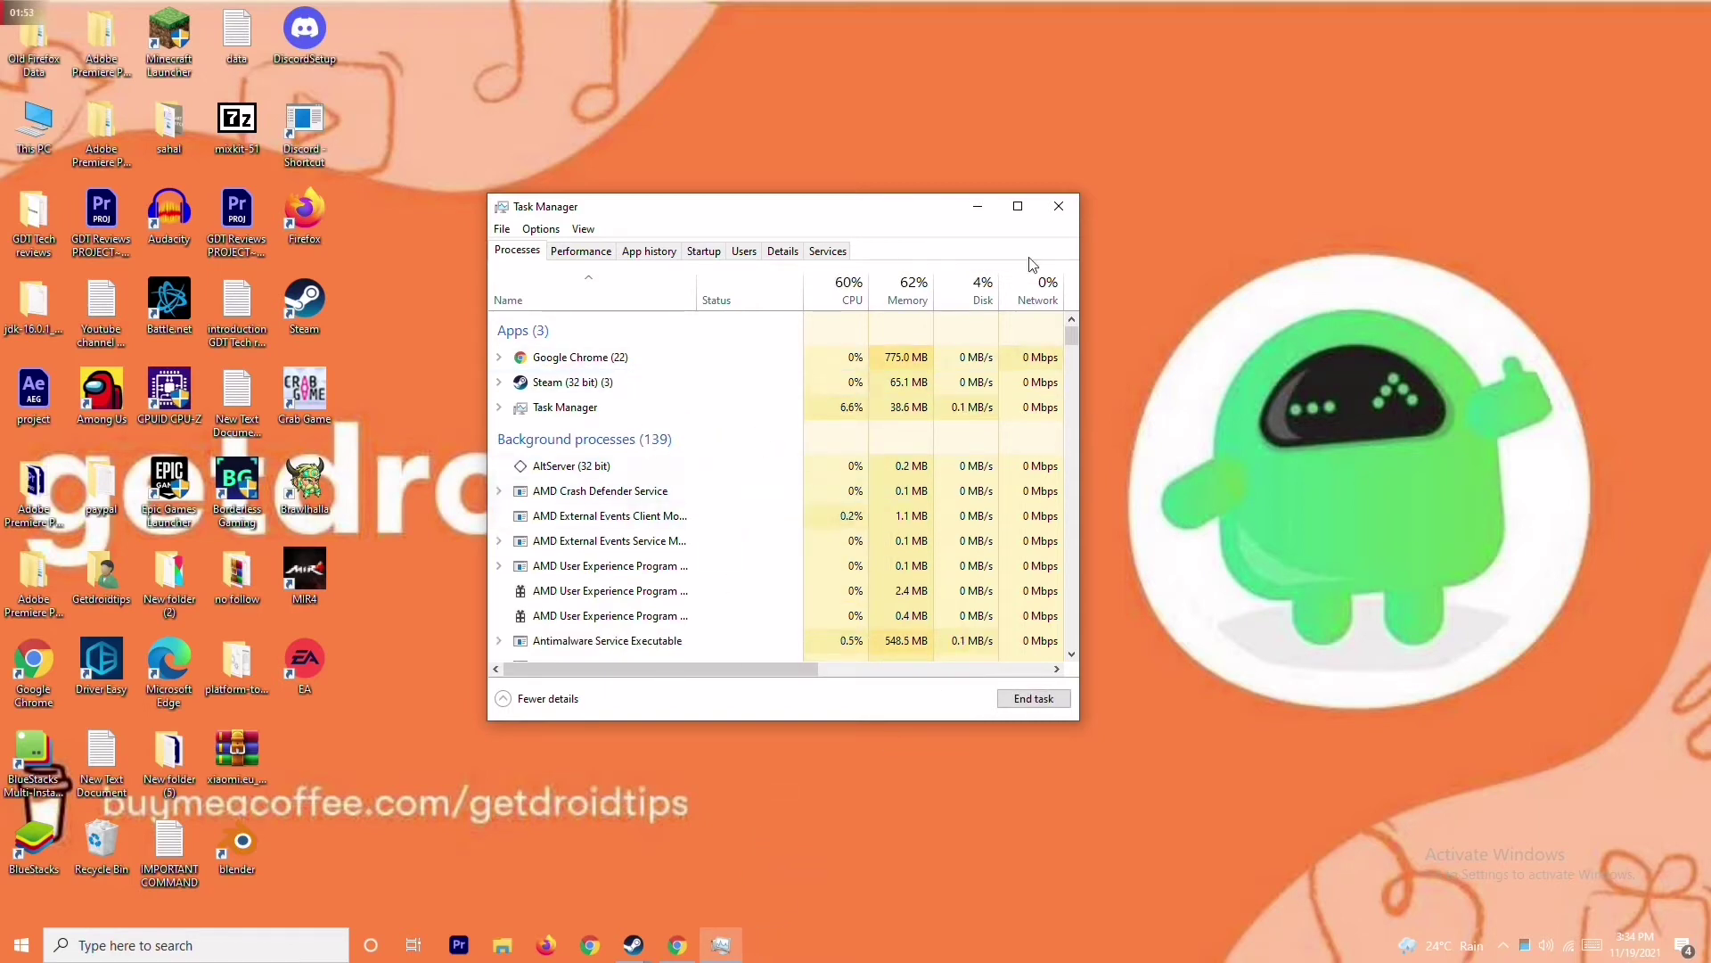
{"action": "left_click", "coordinate": [1060, 211]}
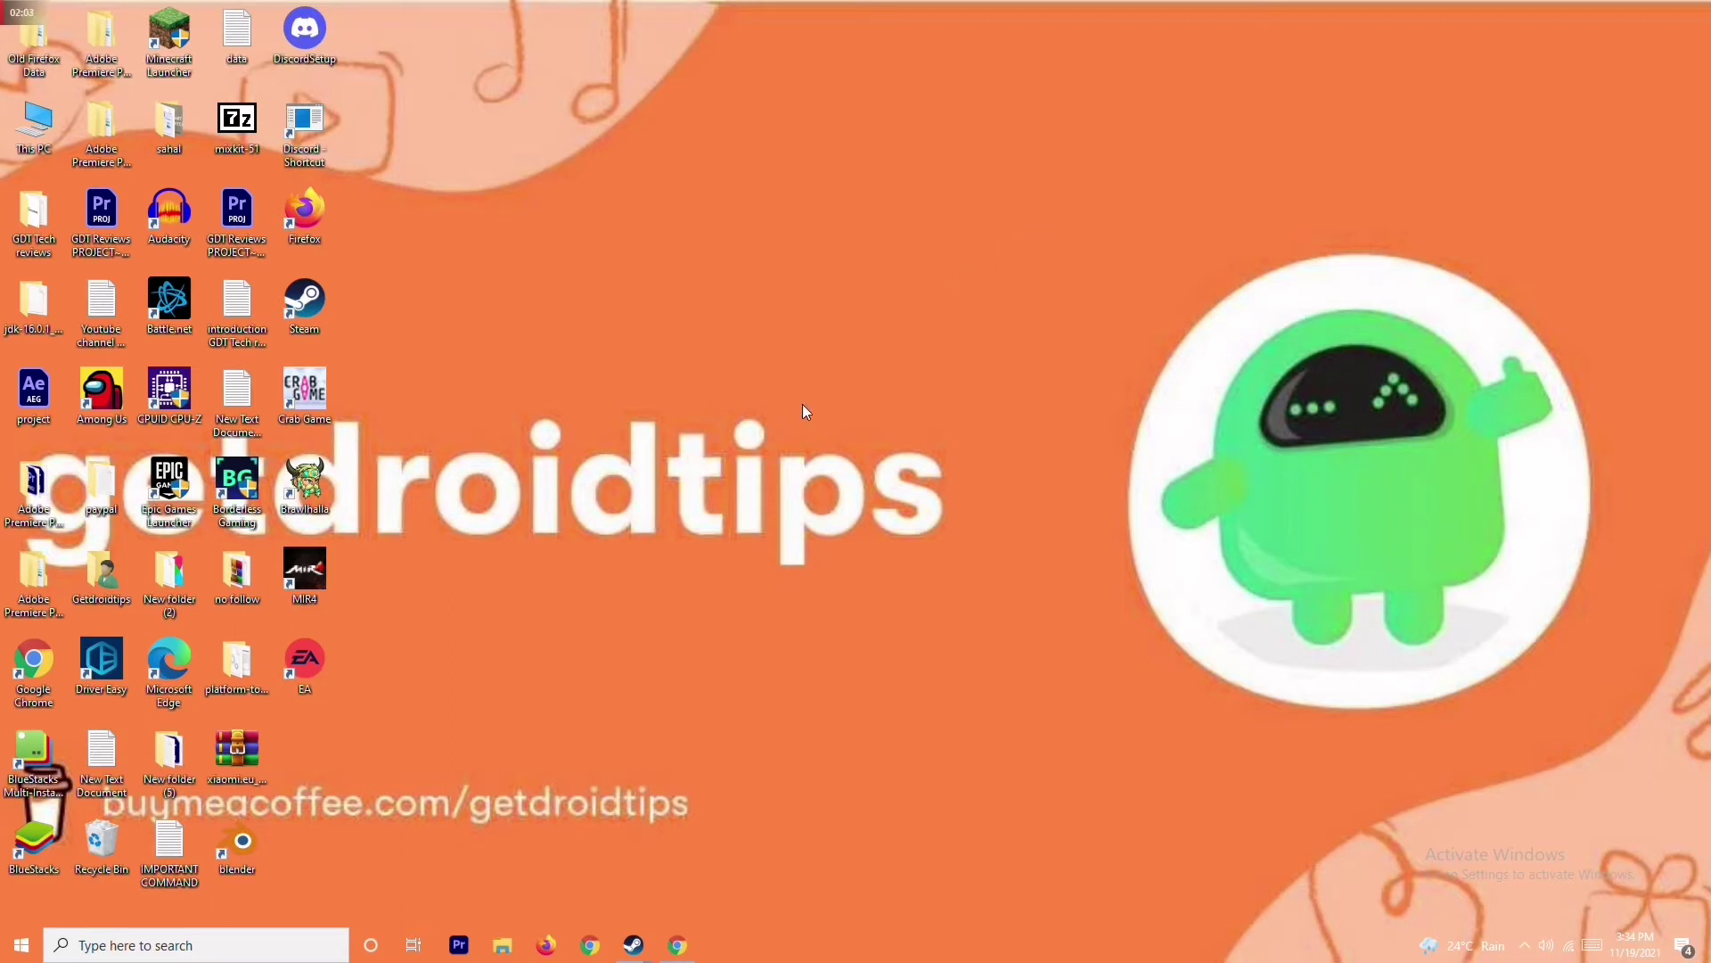
{"action": "right_click", "coordinate": [314, 415]}
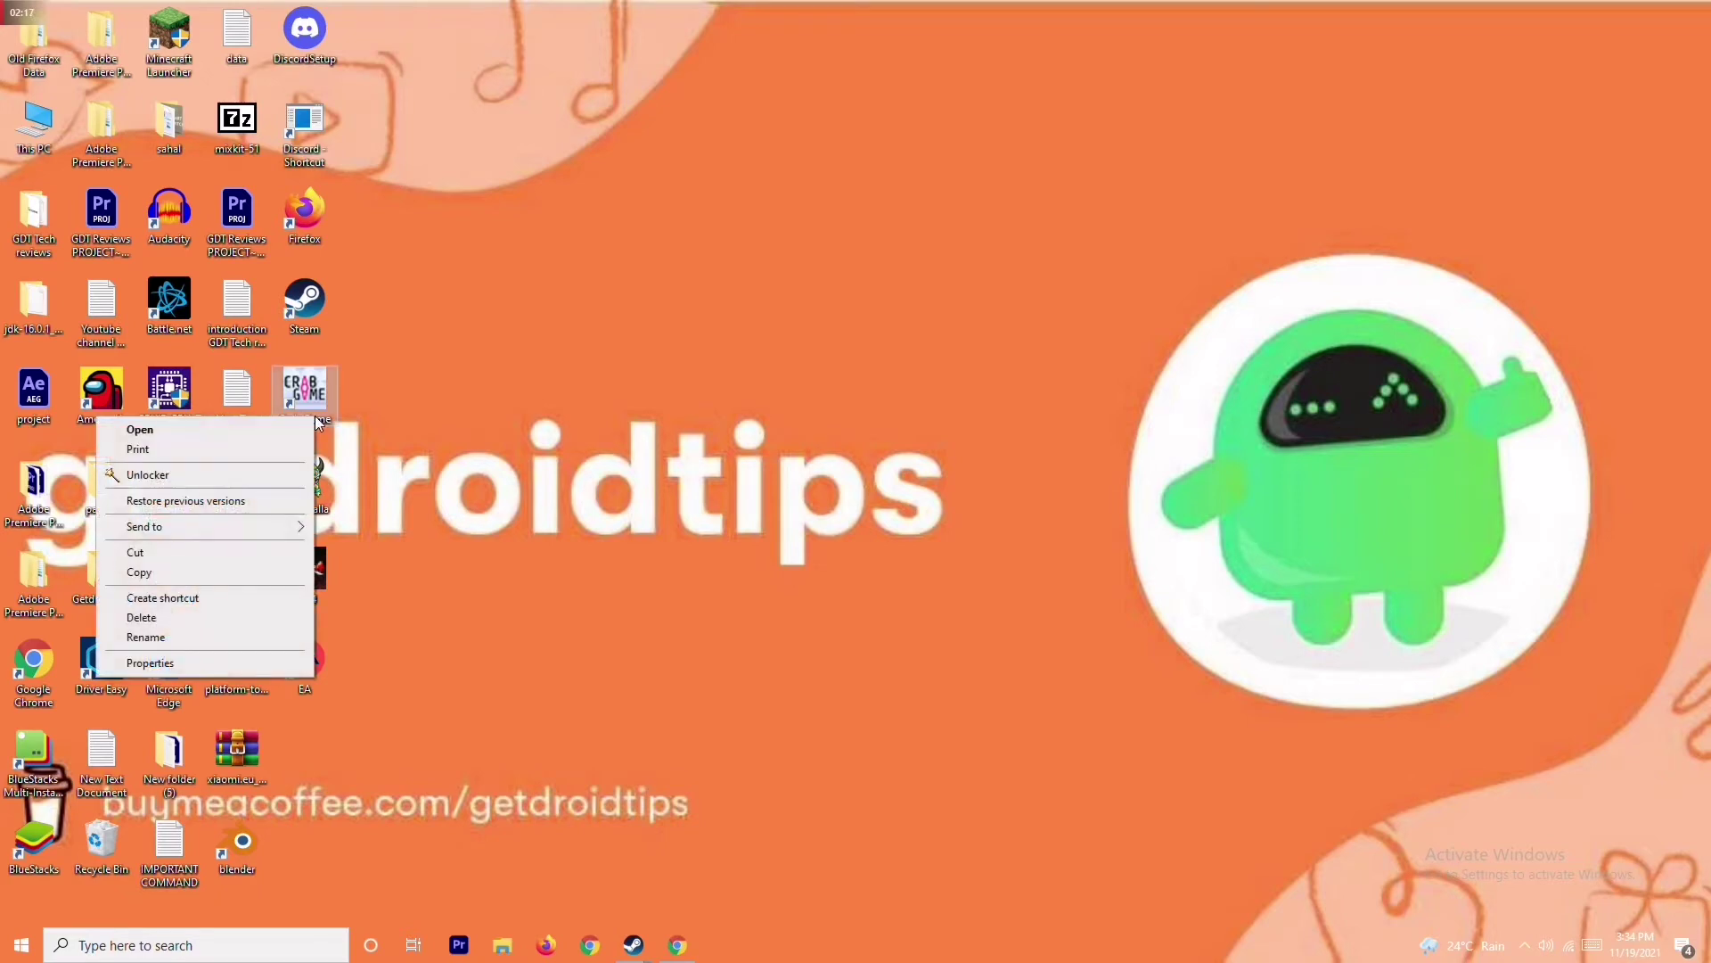
{"action": "left_click", "coordinate": [320, 399]}
{"action": "right_click", "coordinate": [320, 398]}
{"action": "left_click", "coordinate": [443, 412]}
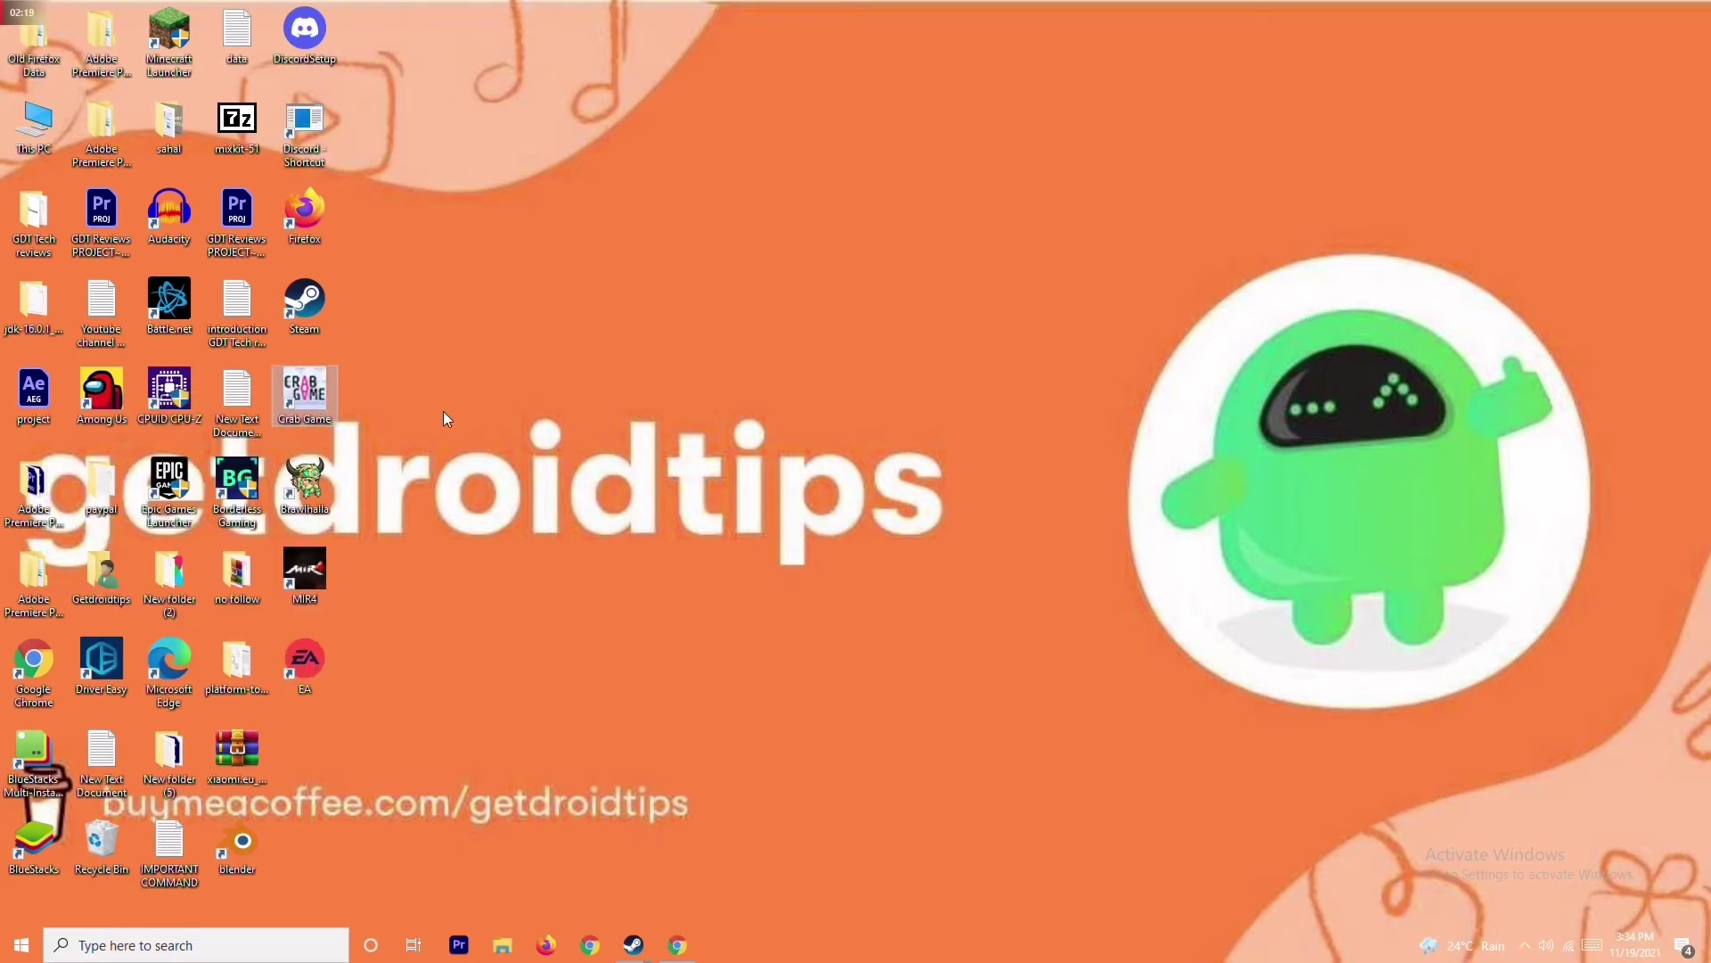
{"action": "right_click", "coordinate": [303, 417]}
{"action": "left_click", "coordinate": [222, 669]}
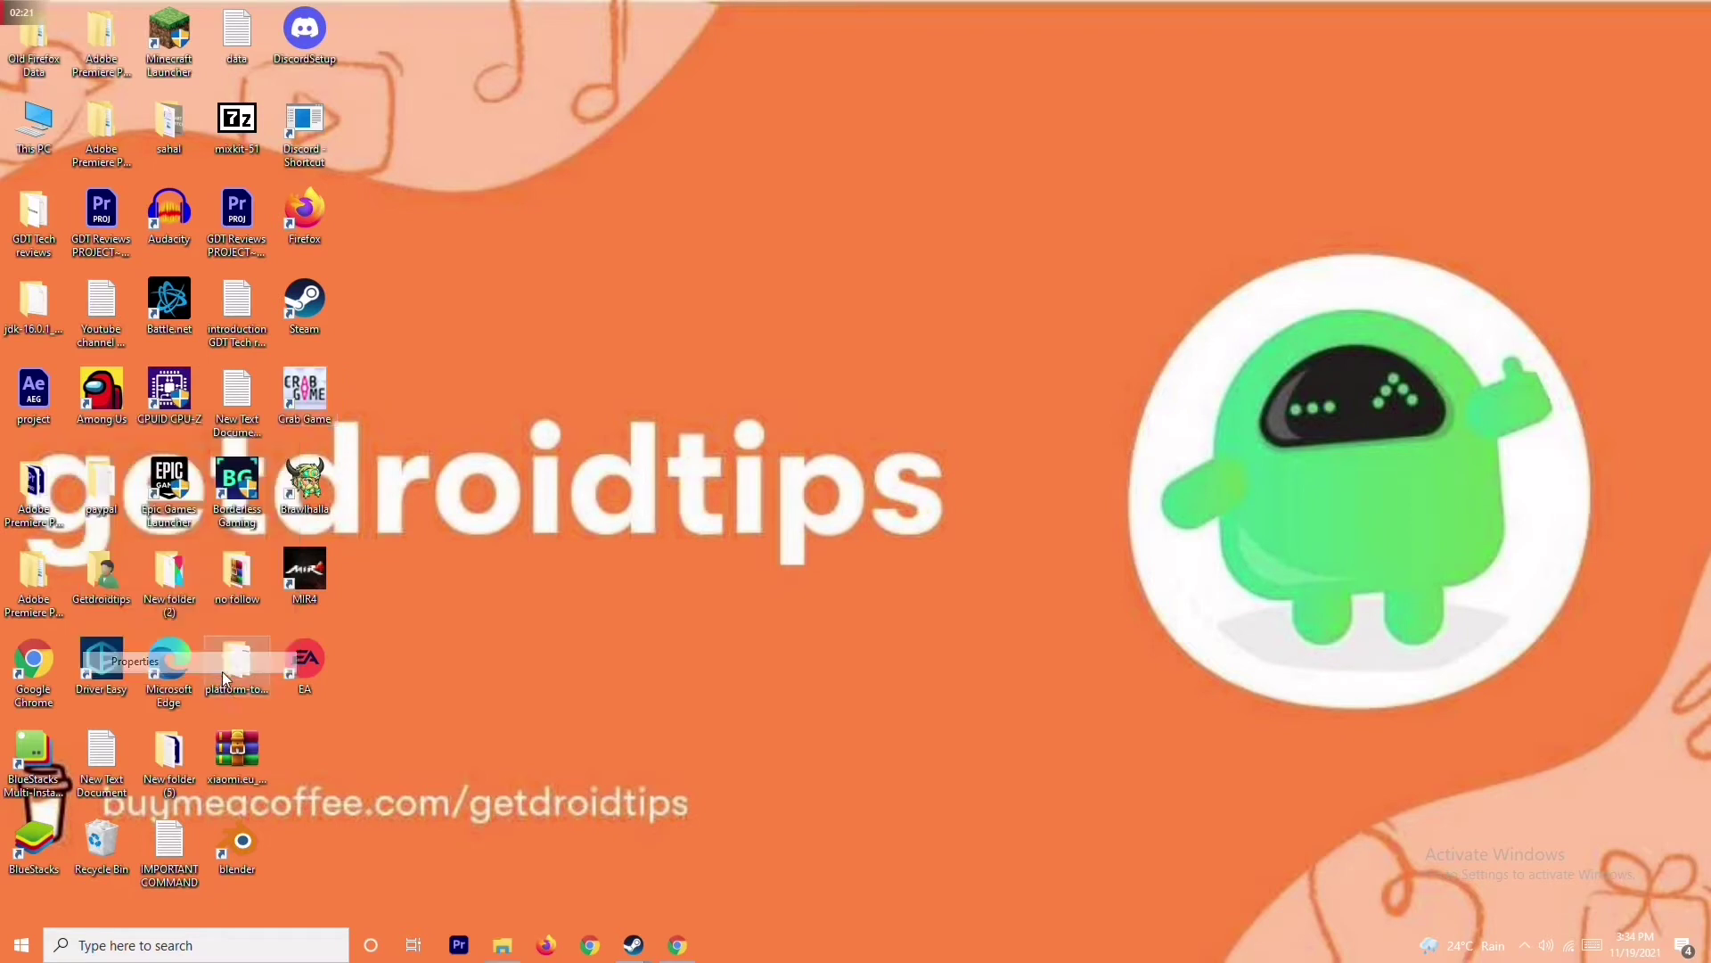
{"action": "left_click", "coordinate": [615, 427]}
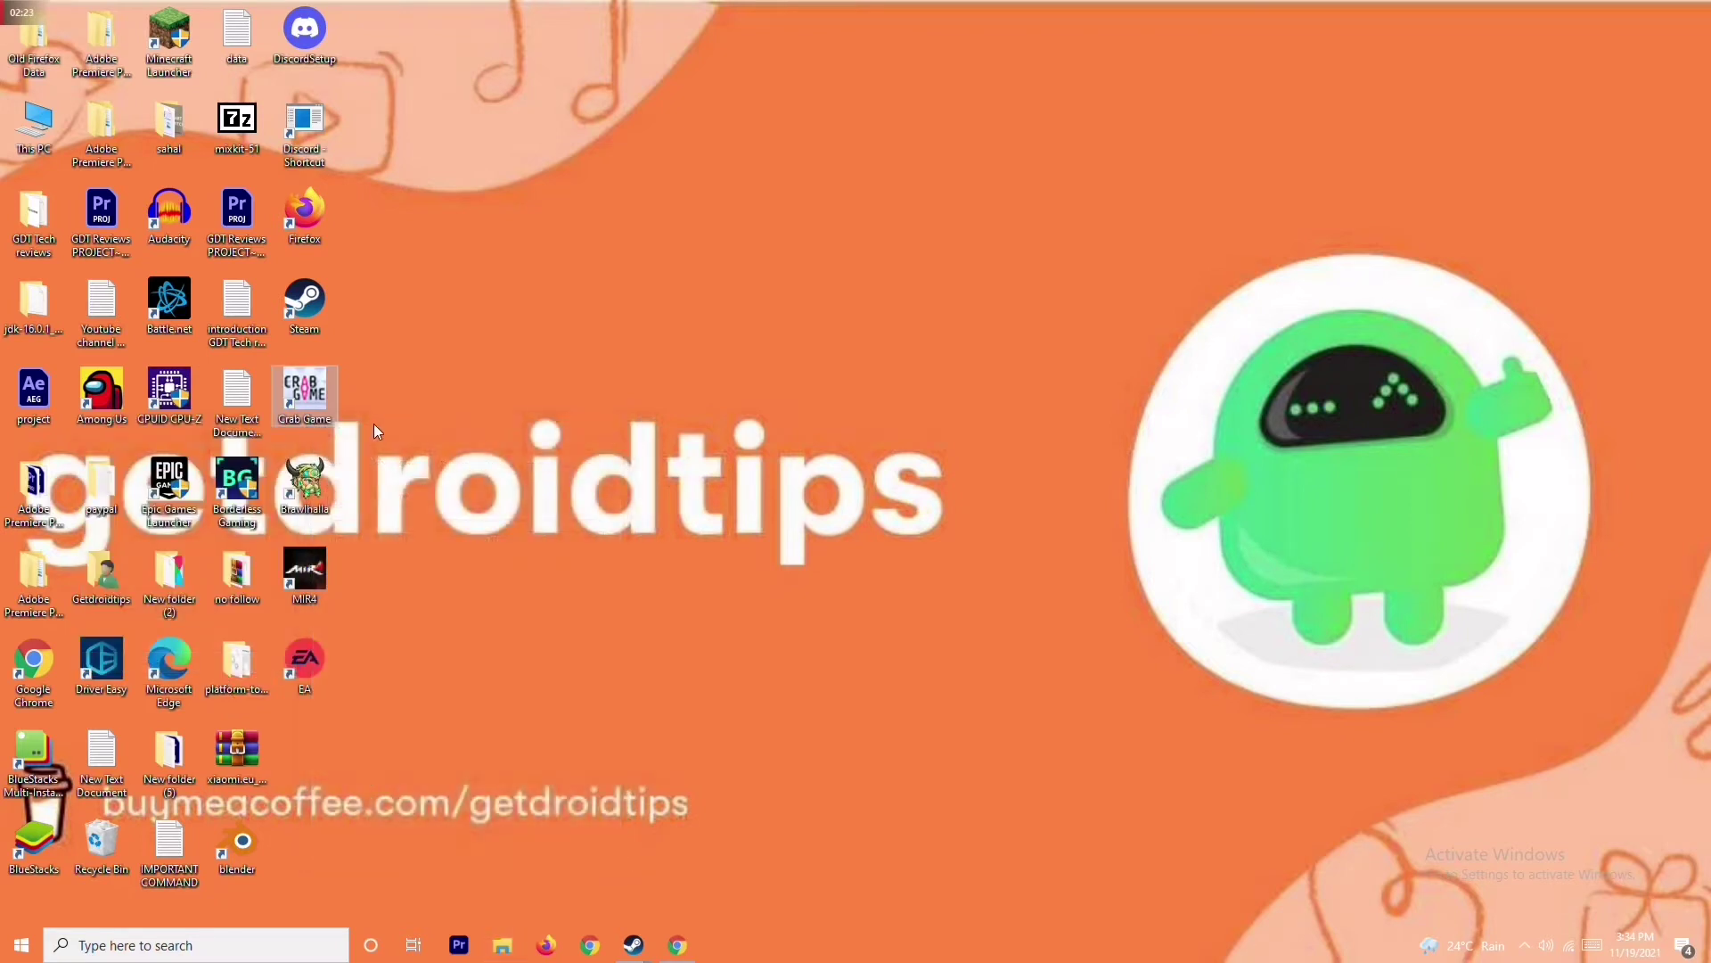
- Switch to the Steam library and browse to Crab Game's local files folder from the game's properties
{"action": "mouse_move", "coordinate": [635, 950]}
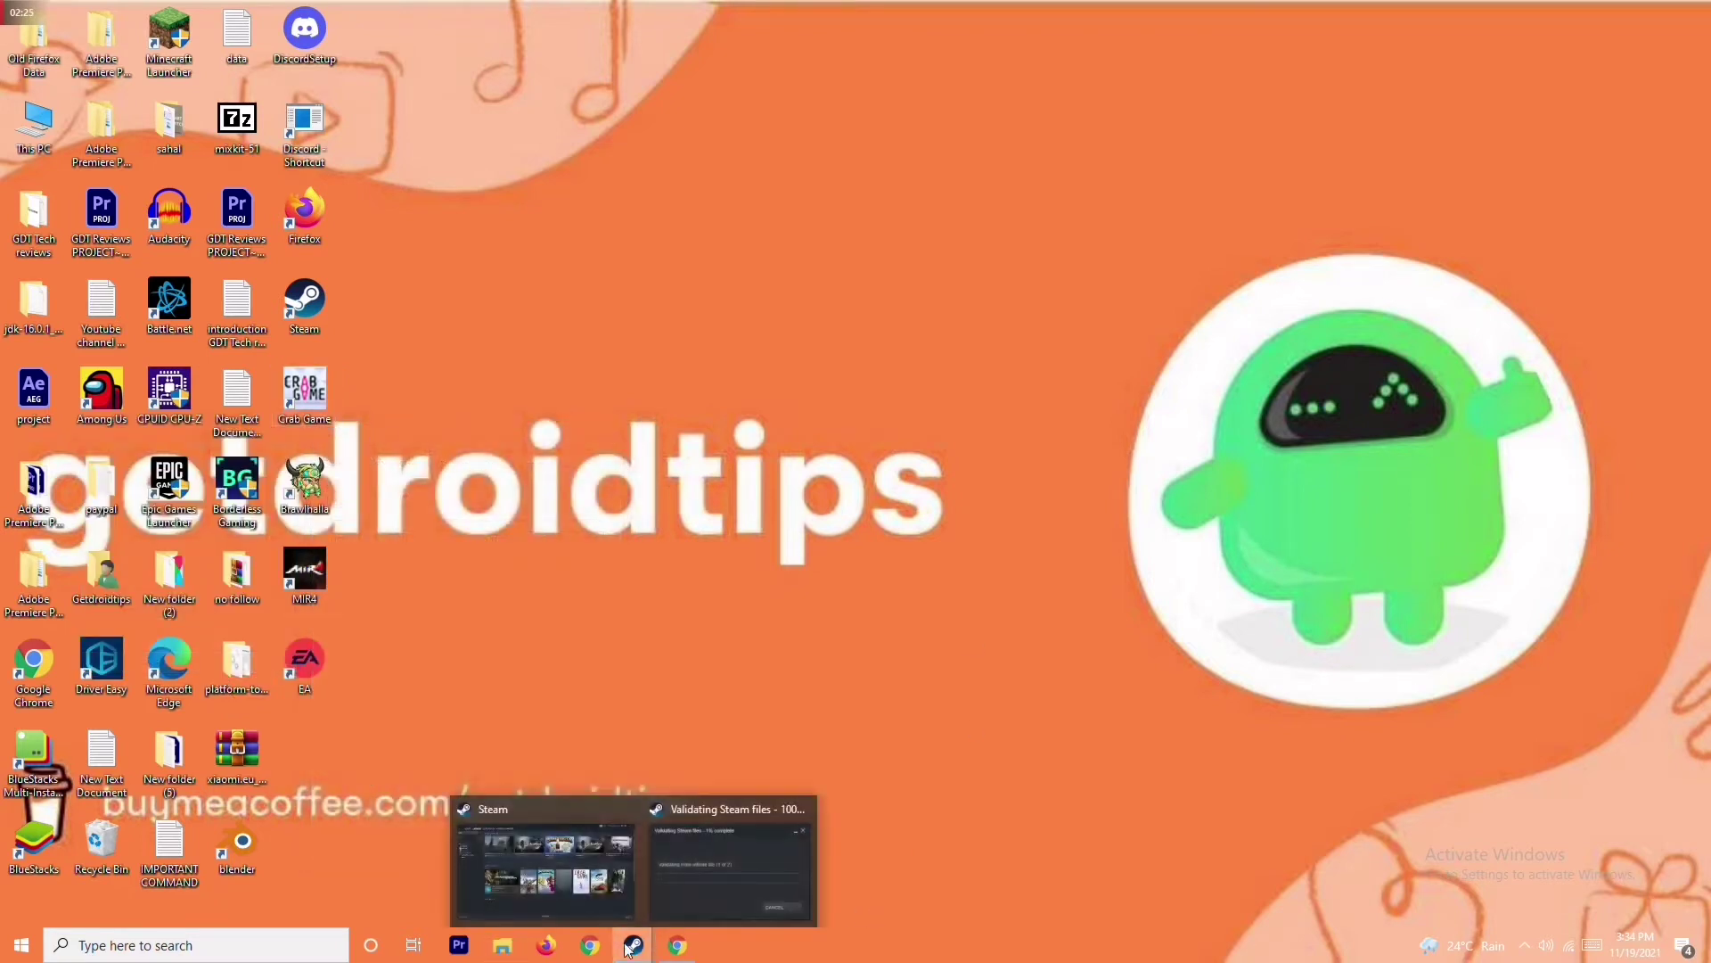
{"action": "left_click", "coordinate": [592, 850]}
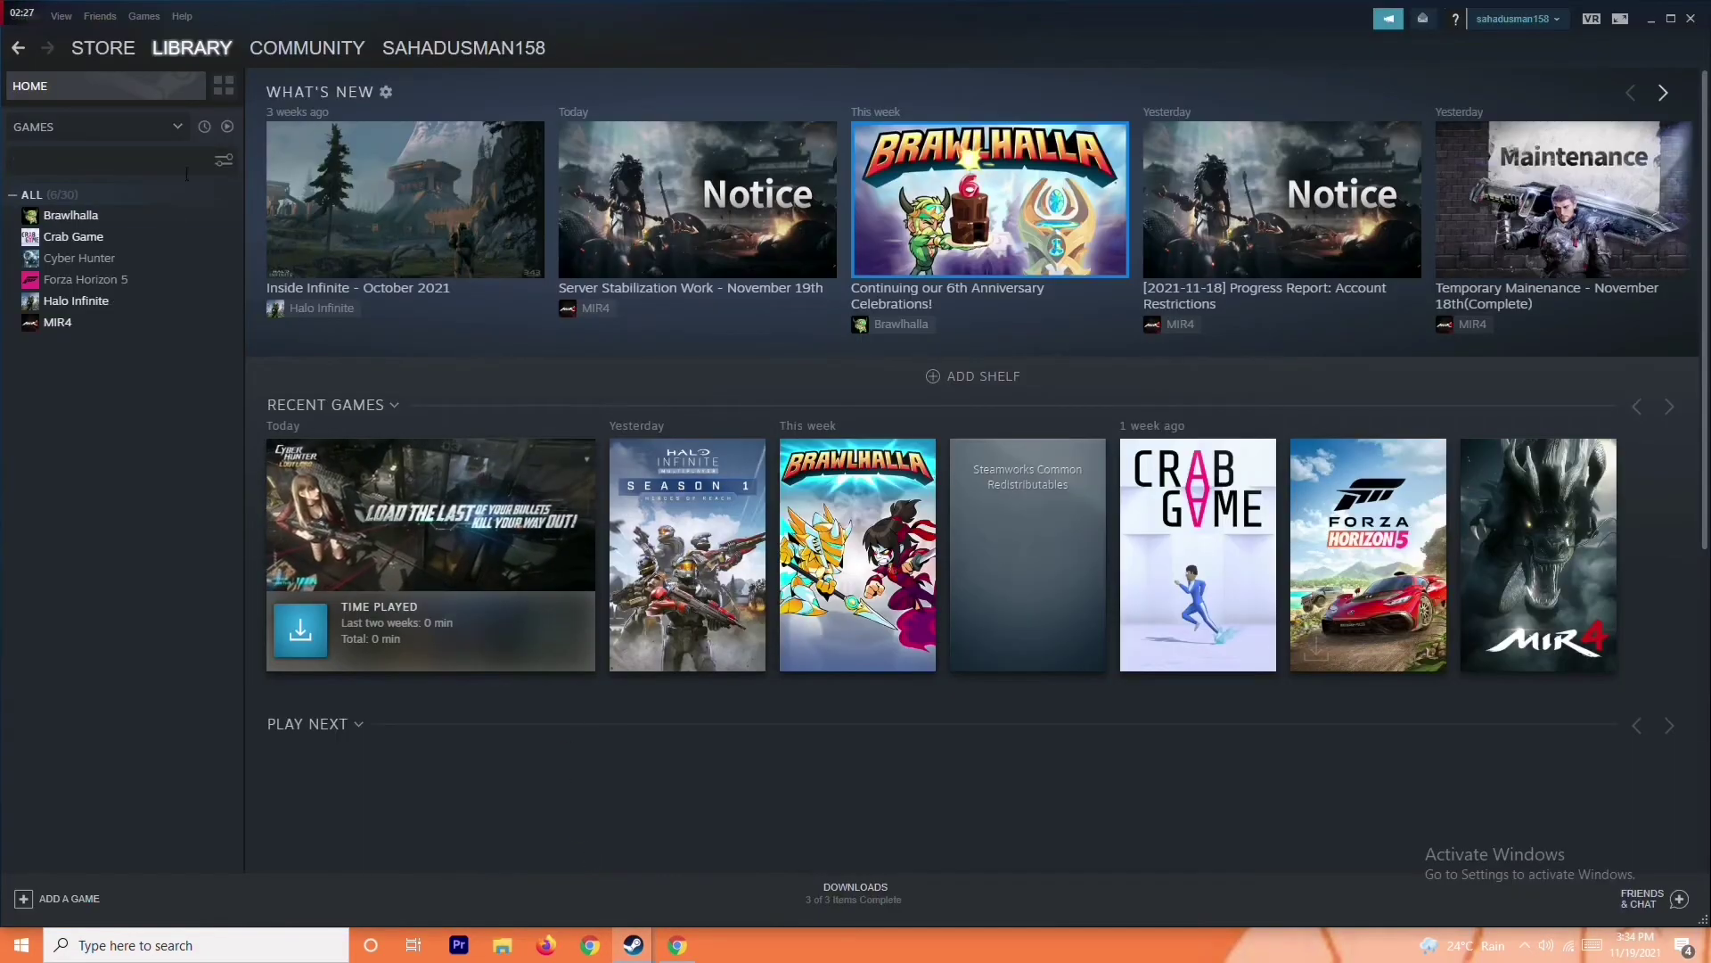
{"action": "right_click", "coordinate": [167, 245]}
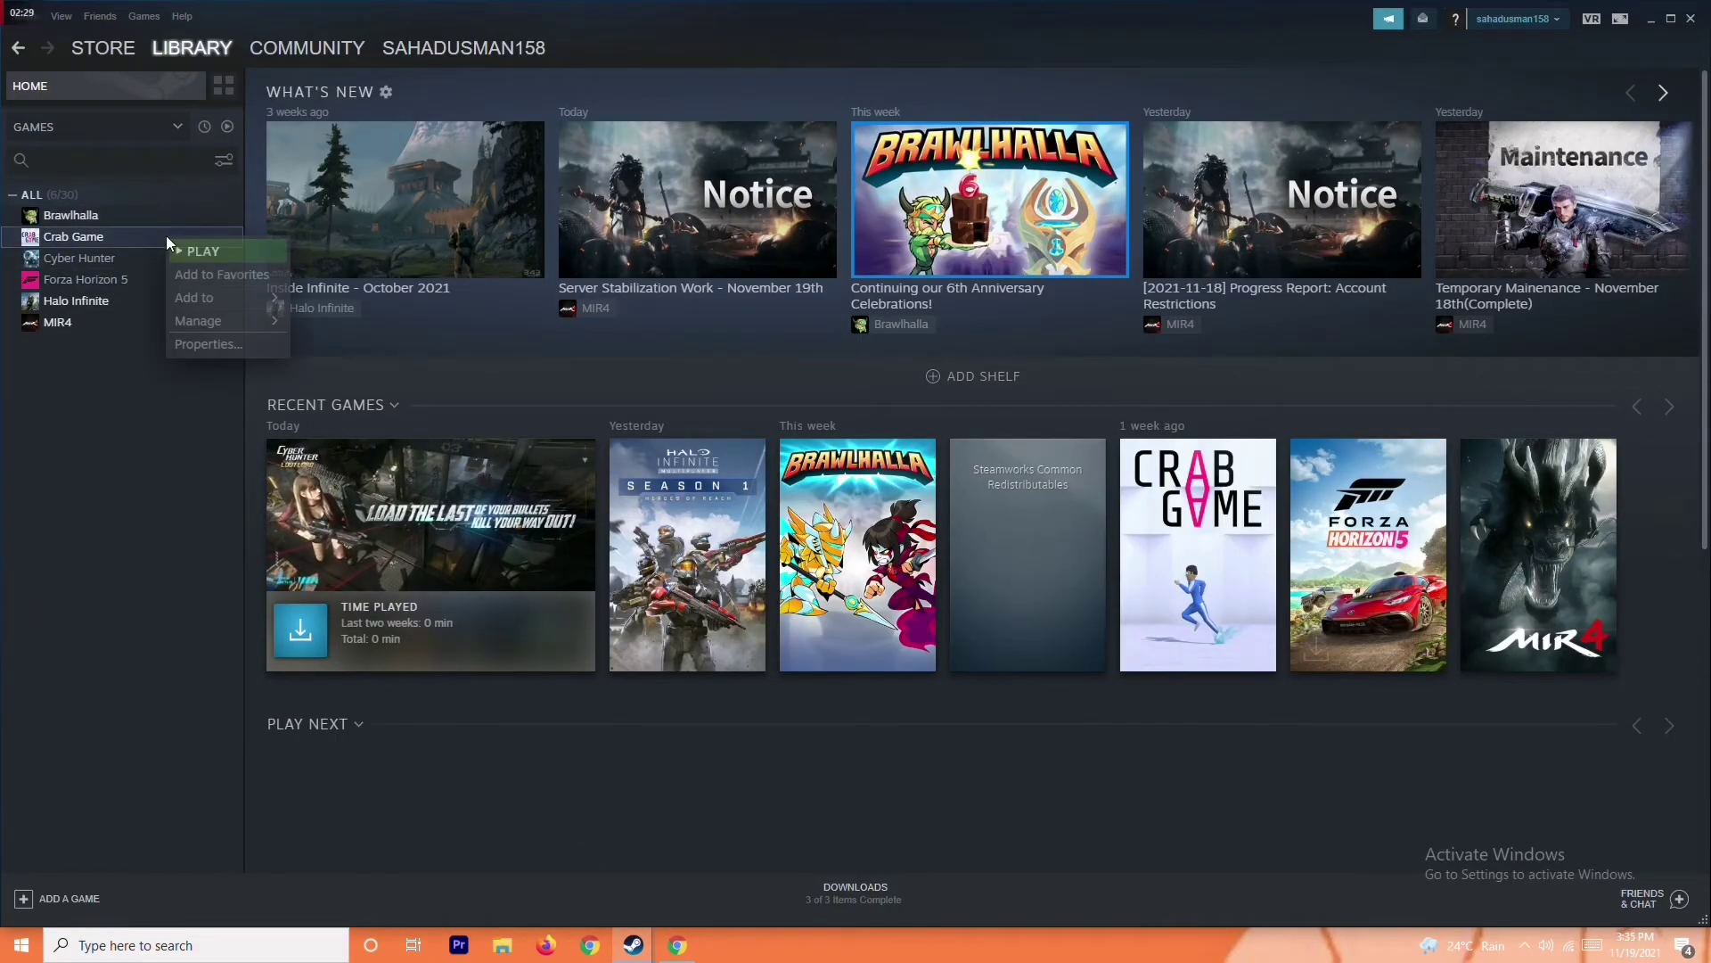
{"action": "left_click", "coordinate": [207, 345]}
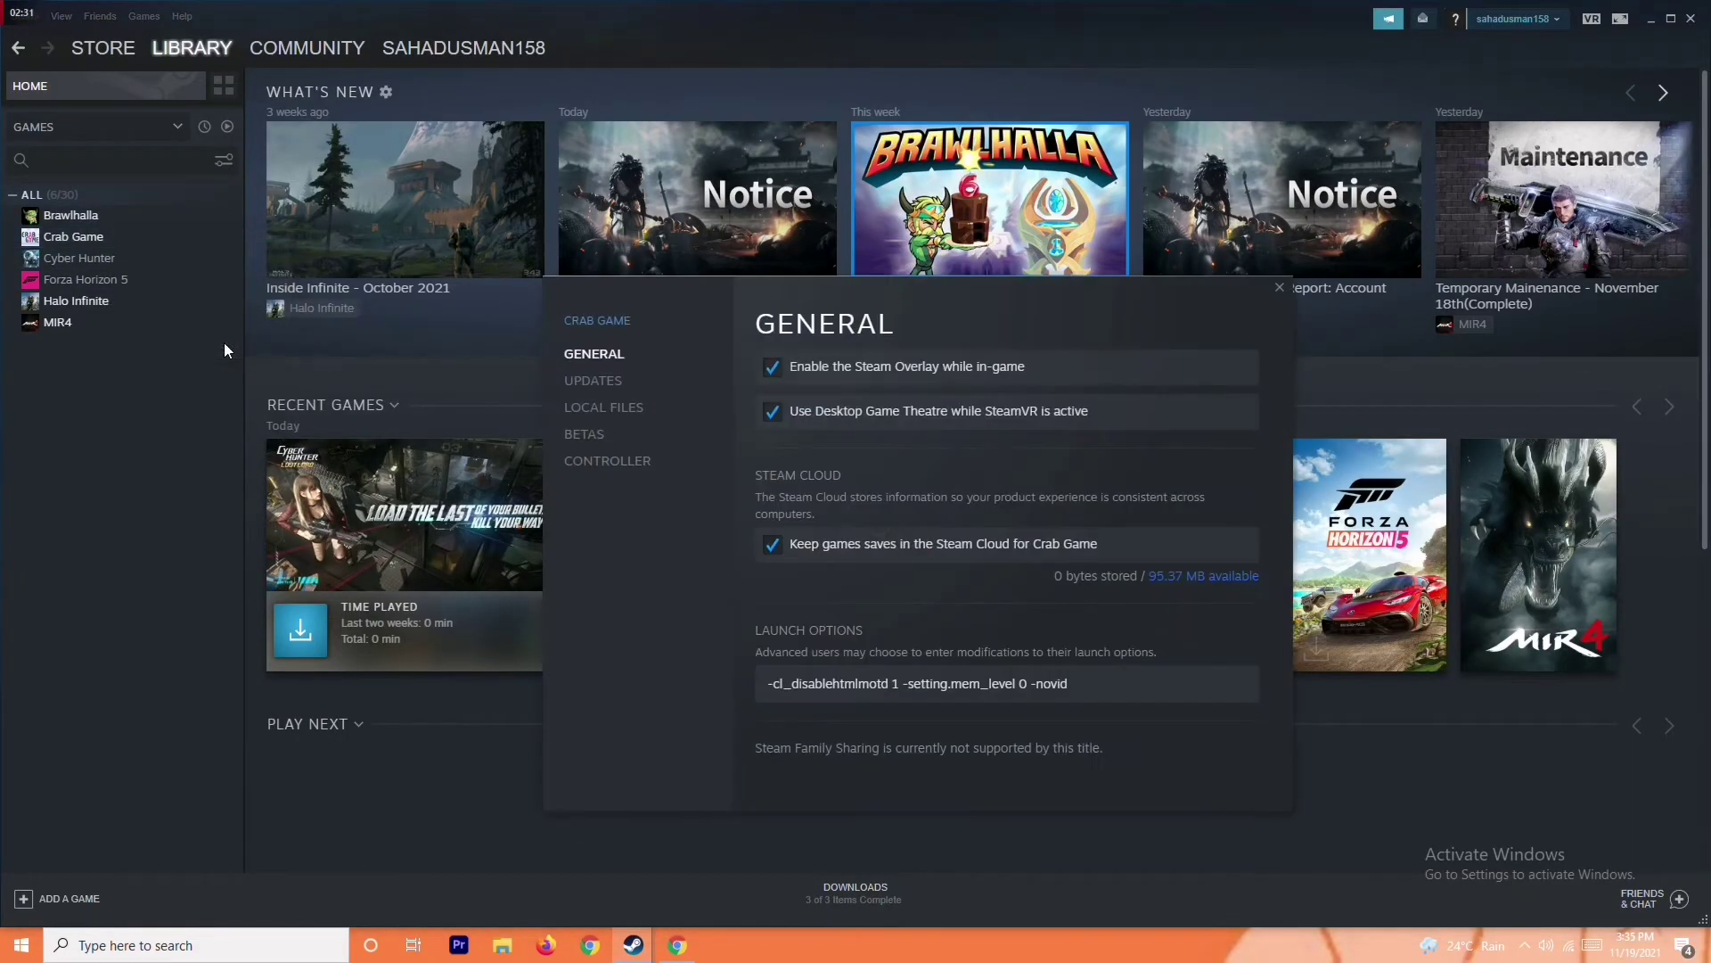
{"action": "left_click", "coordinate": [650, 410]}
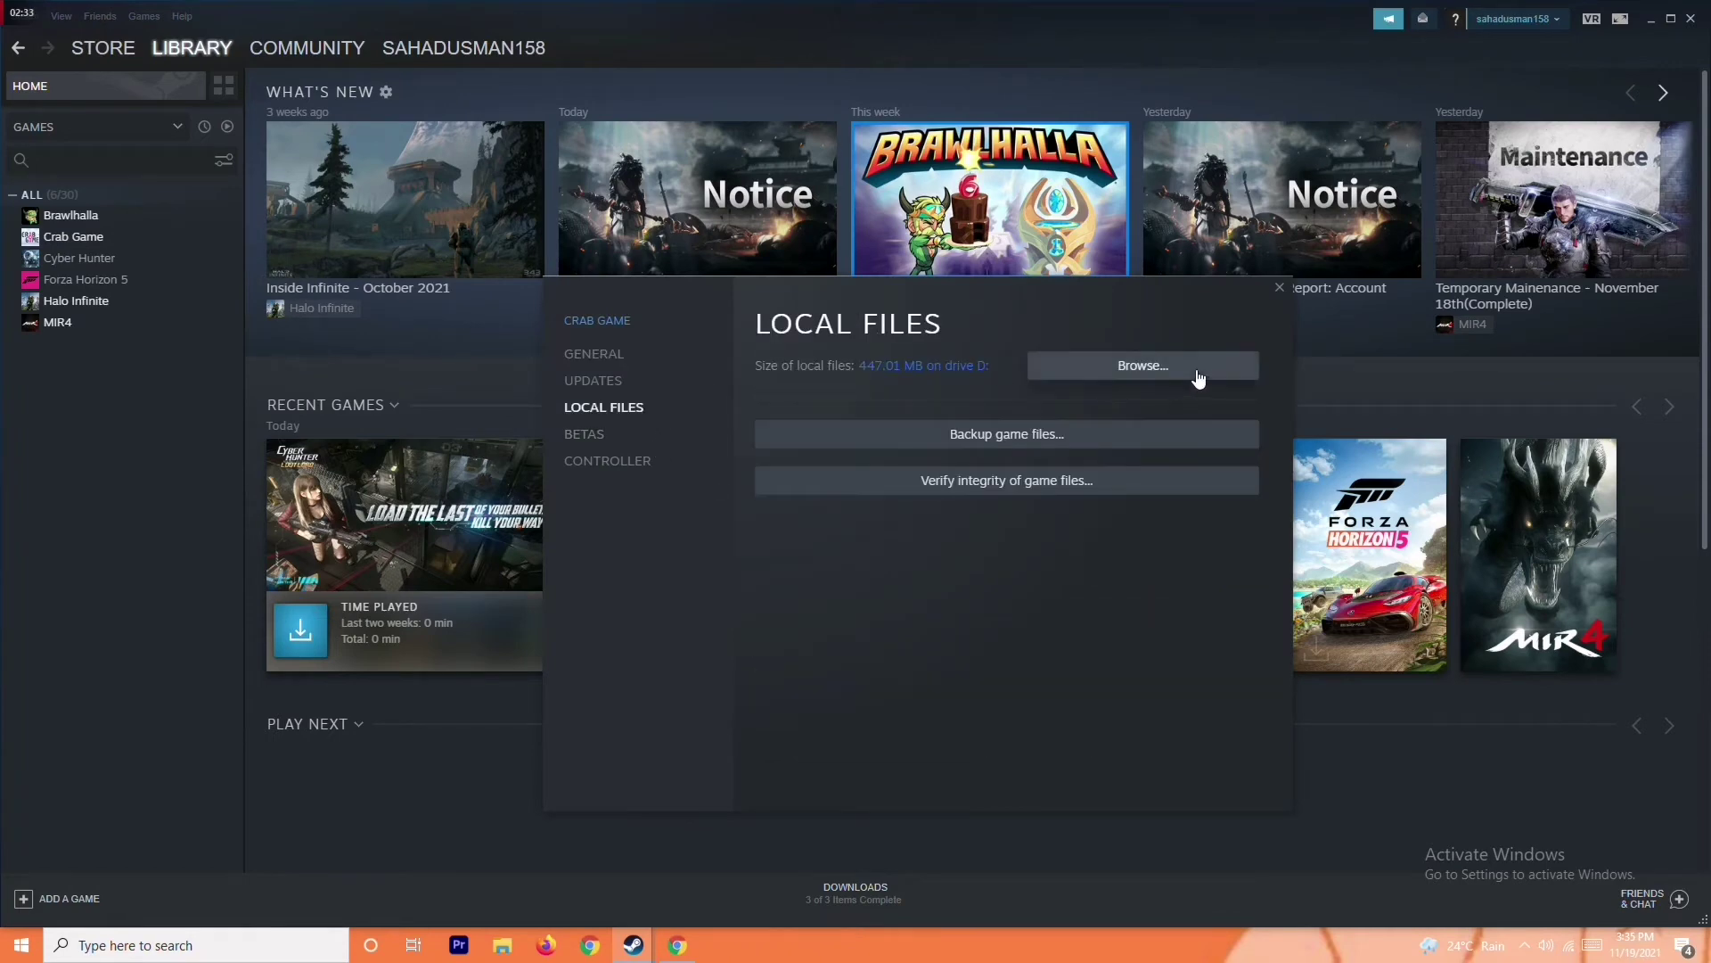
{"action": "left_click", "coordinate": [1114, 380]}
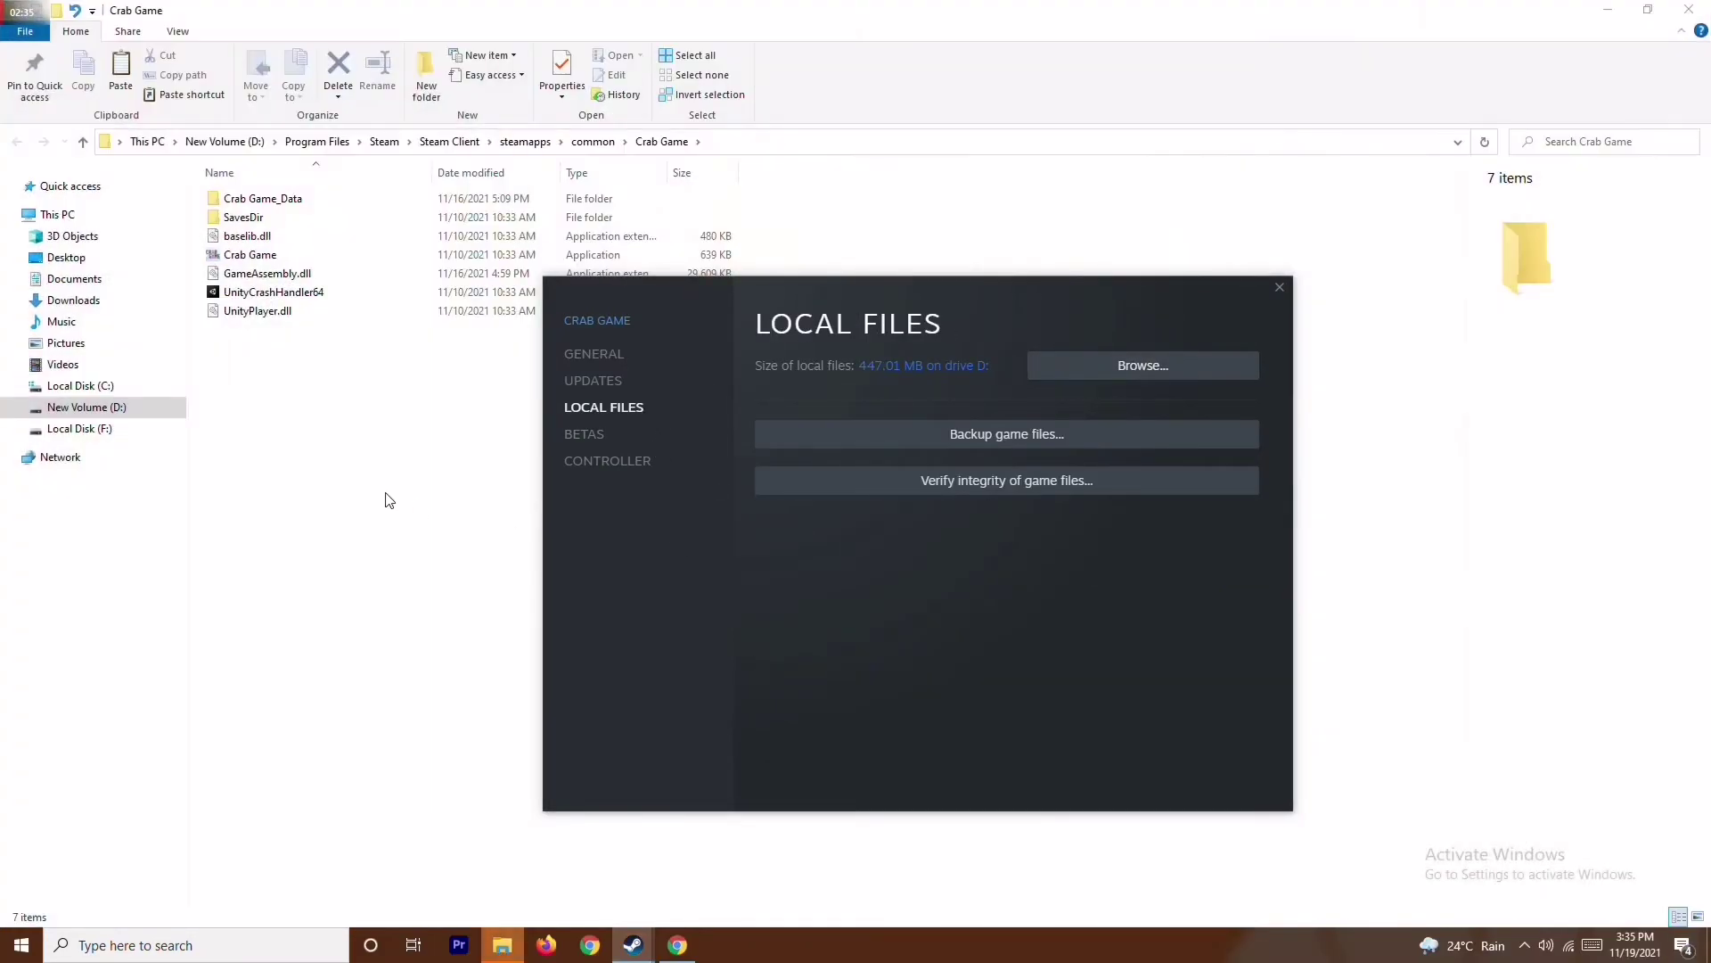
{"action": "left_click", "coordinate": [382, 497]}
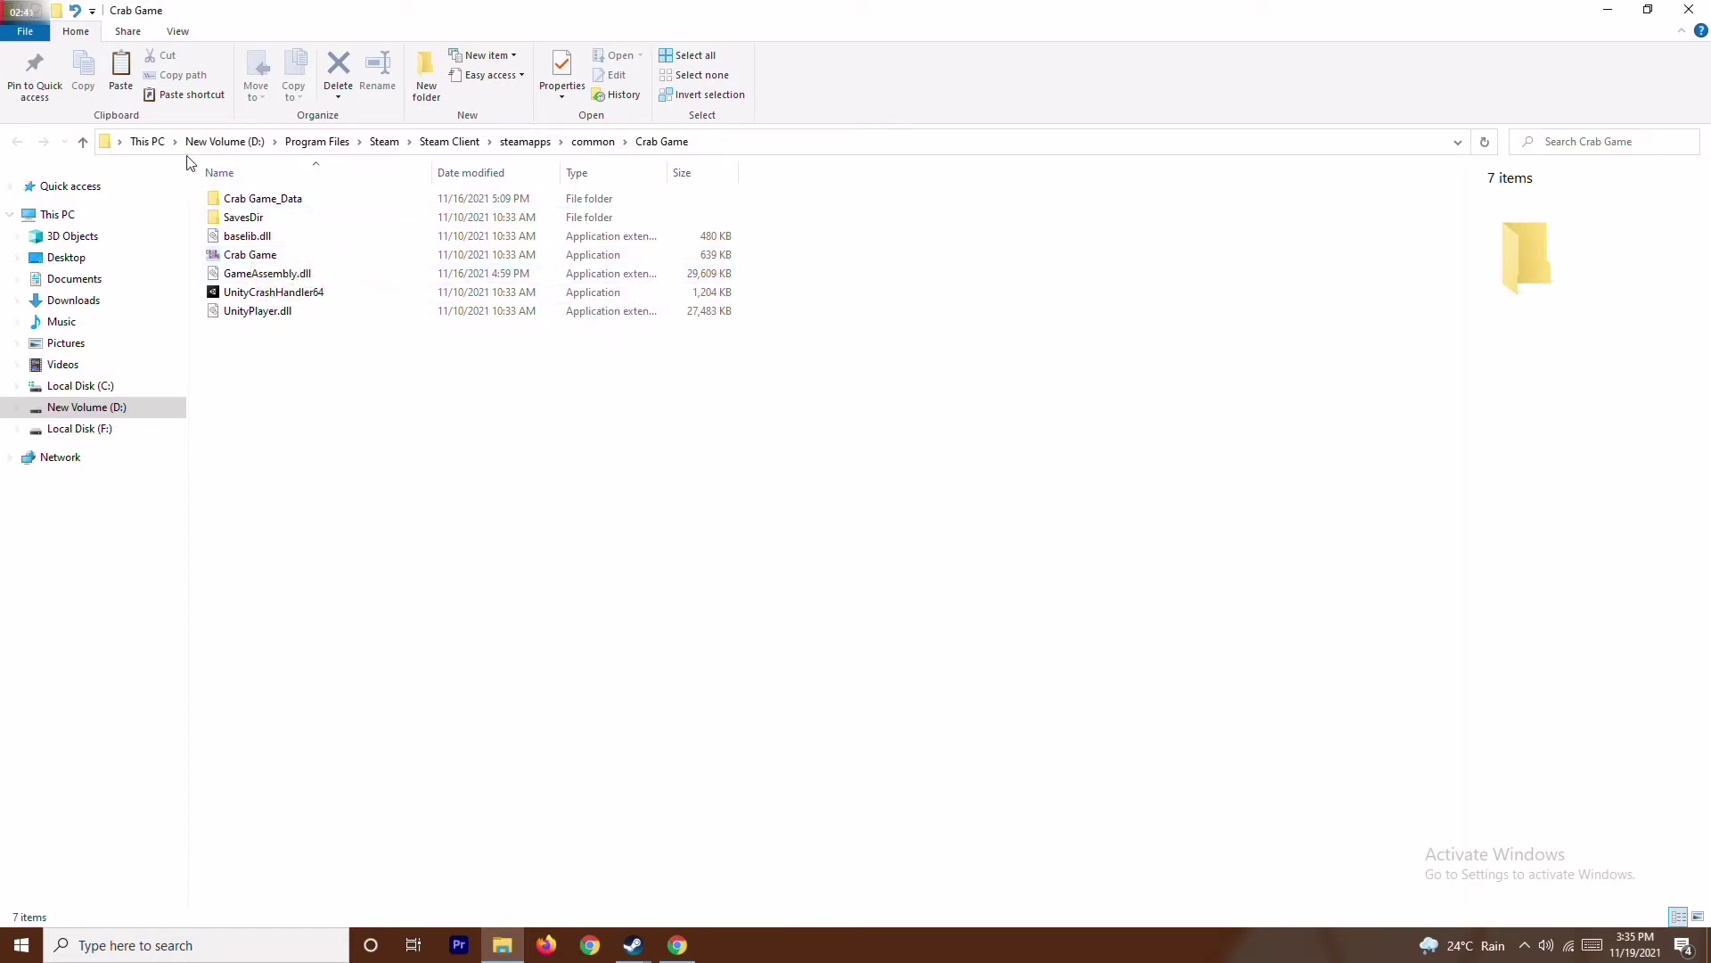
- Run the Crab Game application from its installation folder as administrator
{"action": "left_click", "coordinate": [272, 257]}
{"action": "right_click", "coordinate": [272, 258]}
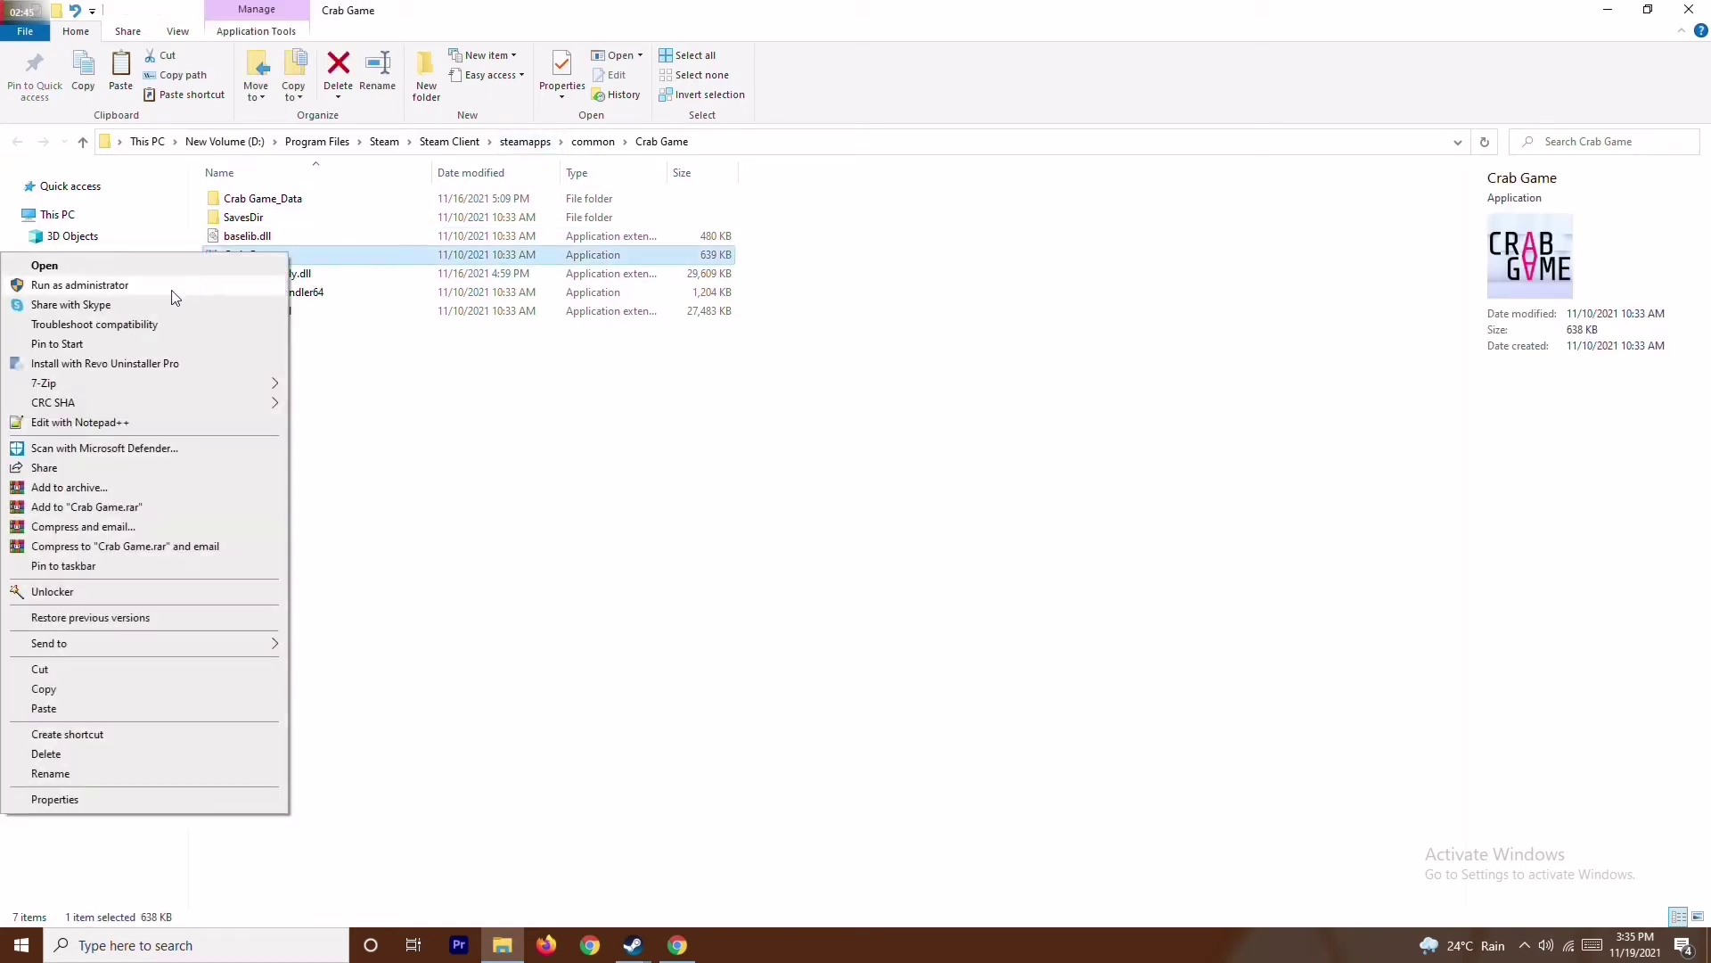
{"action": "left_click", "coordinate": [220, 286]}
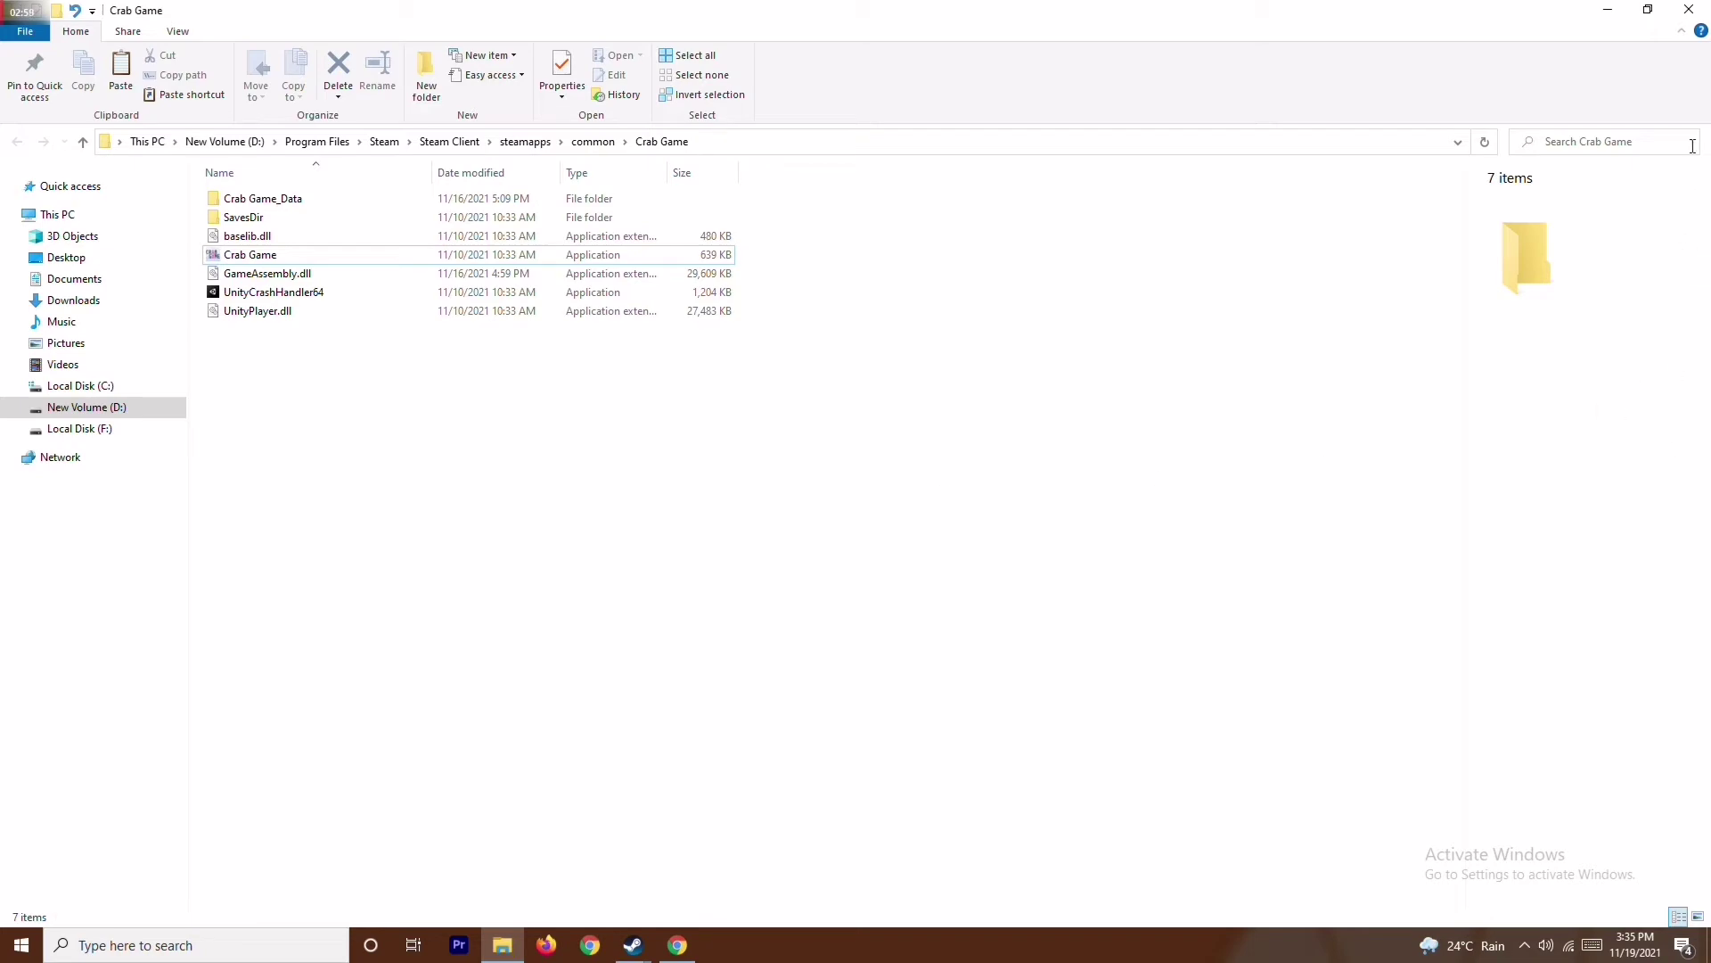
- Close the Crab Game folder and properties dialog, and minimize the Steam library
{"action": "left_click", "coordinate": [1691, 9]}
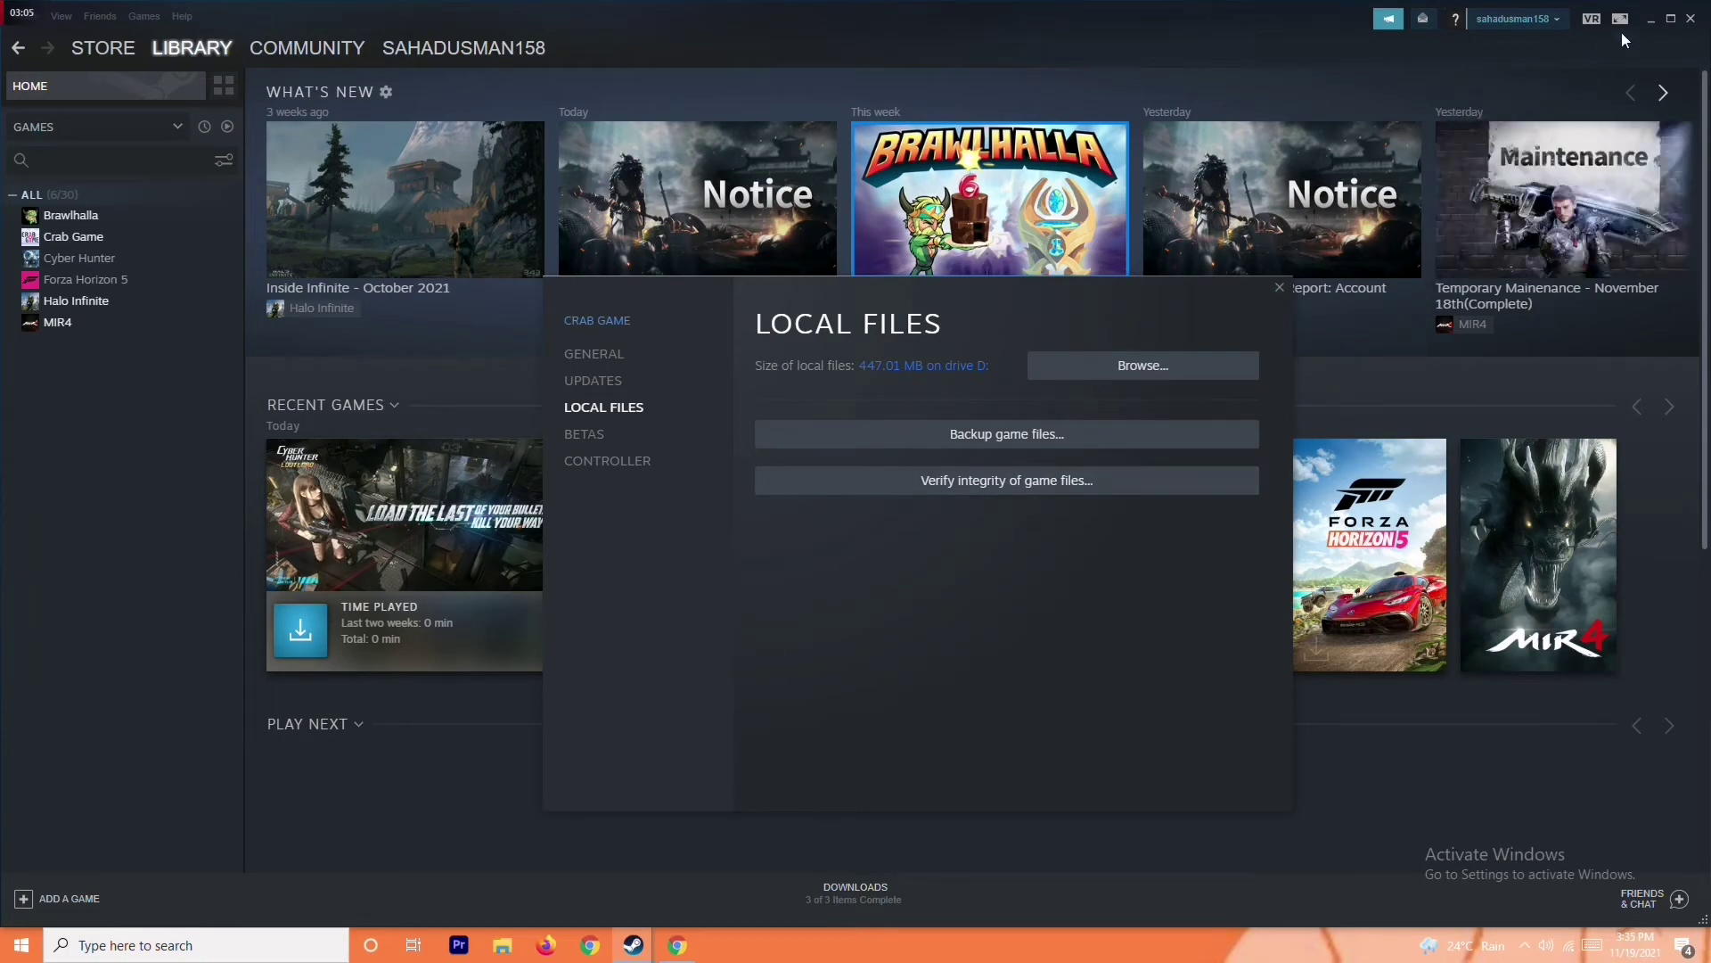
{"action": "left_click", "coordinate": [1651, 20]}
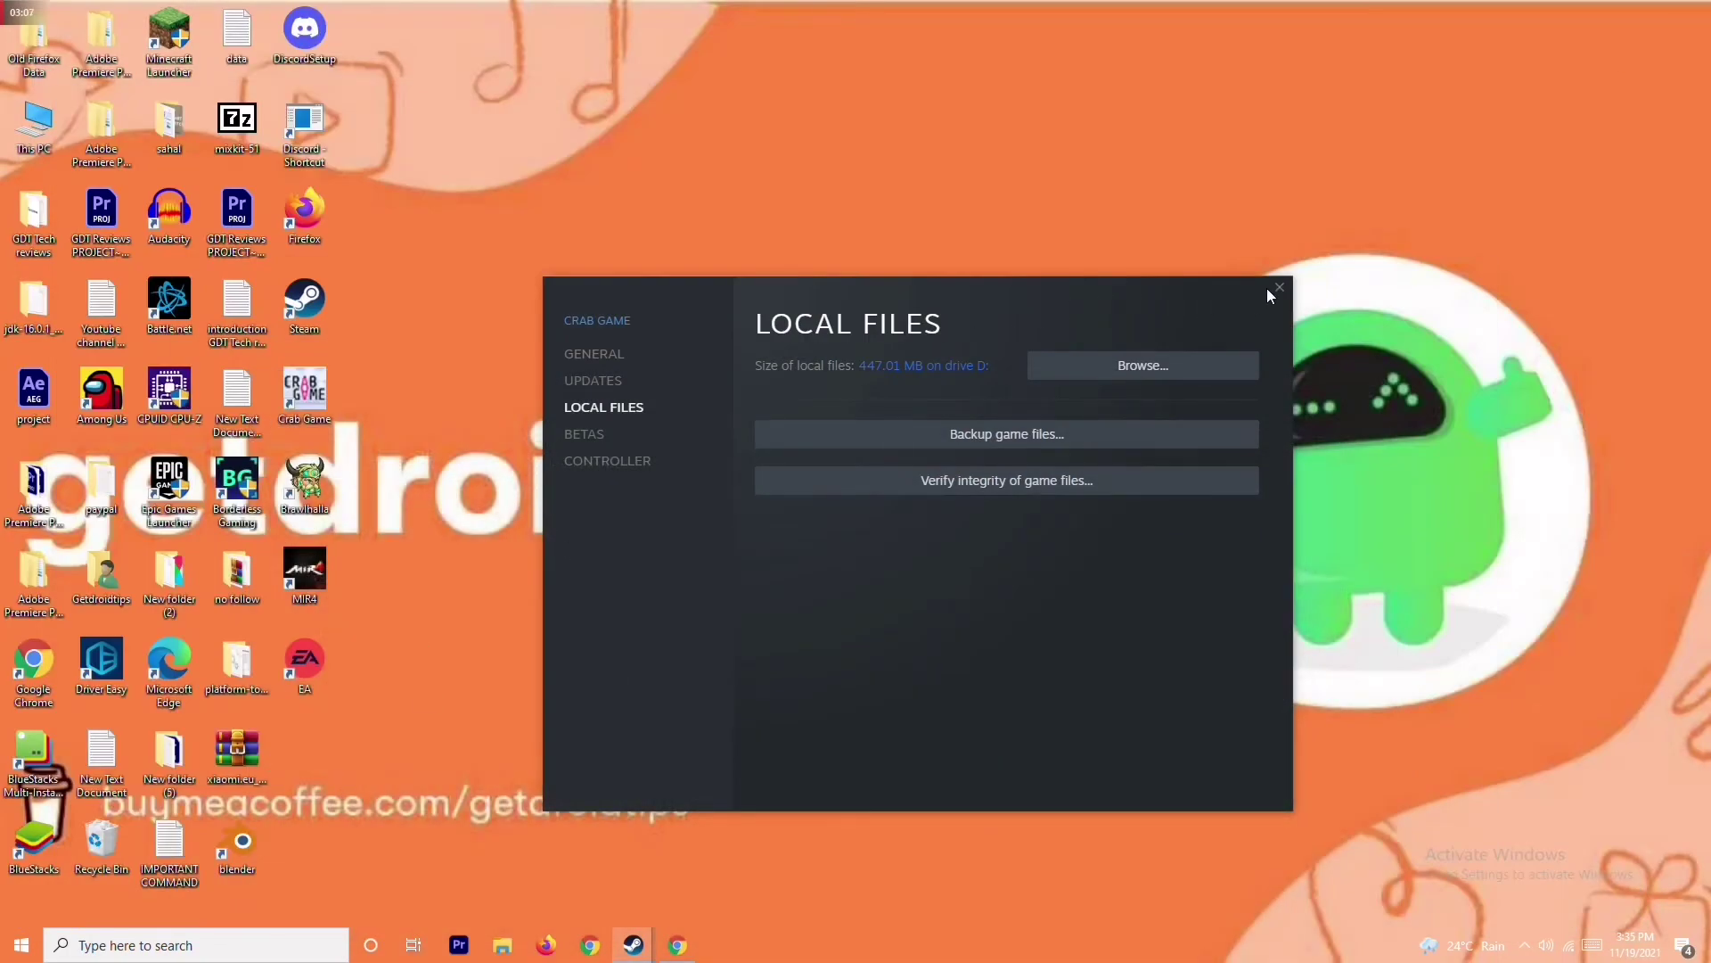
{"action": "left_click", "coordinate": [1278, 288]}
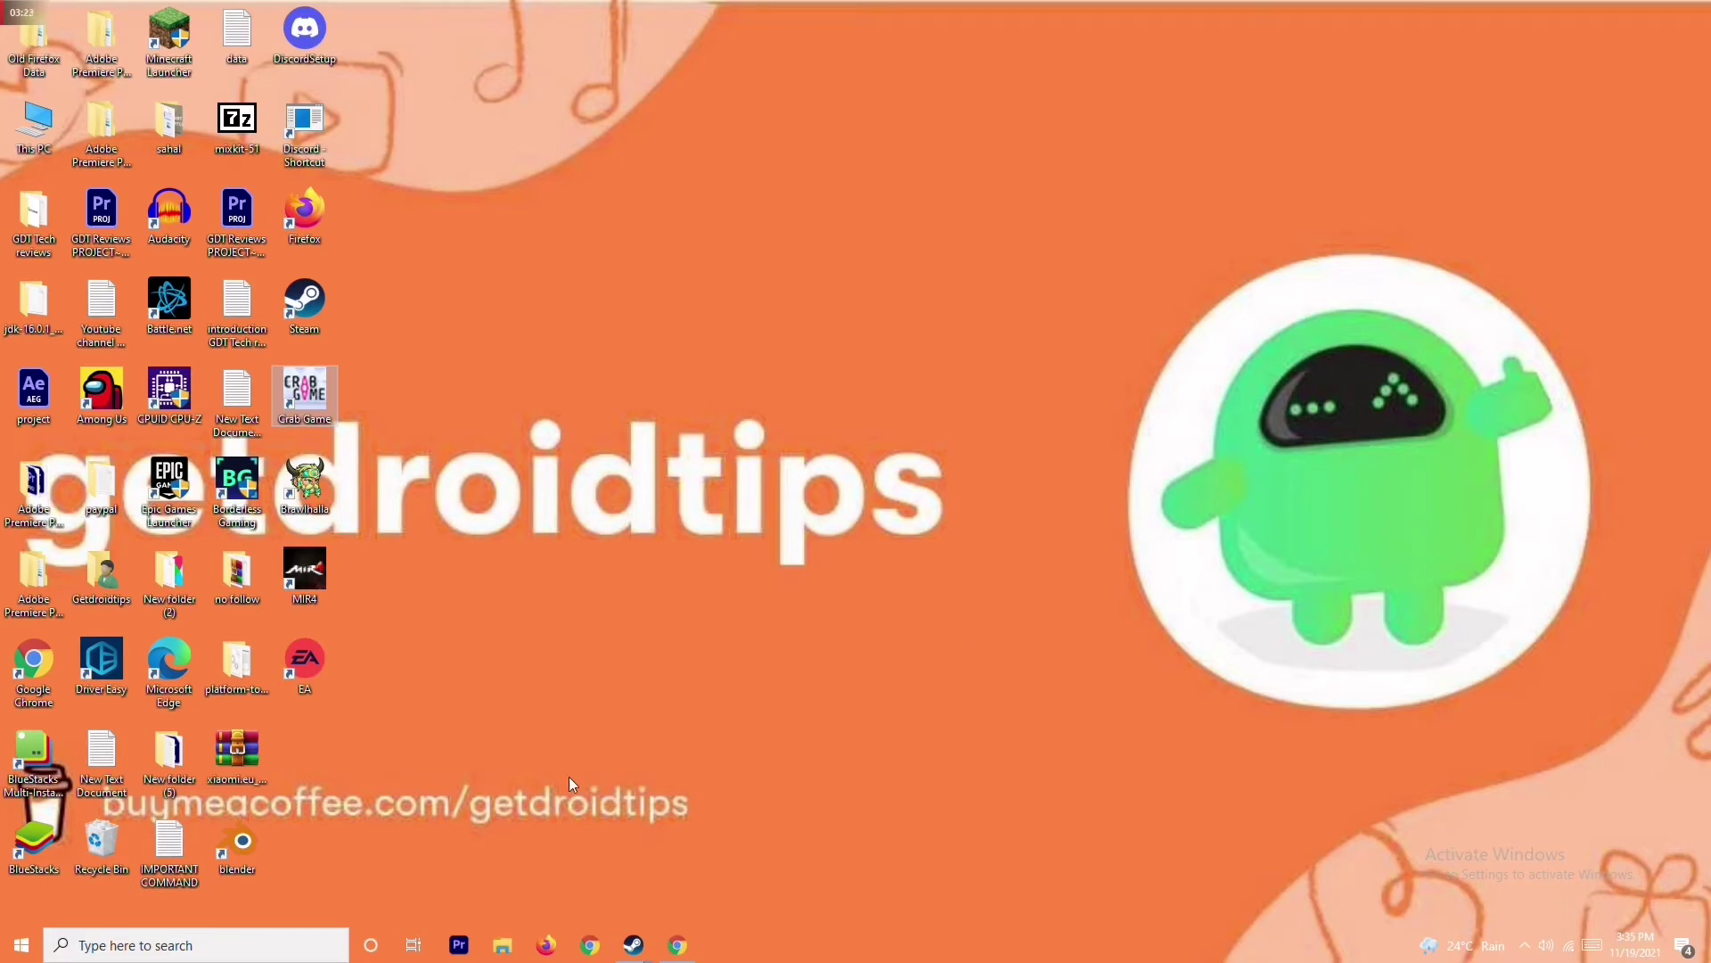
- Search Windows for "windows" and open Windows Defender Firewall
{"action": "left_click", "coordinate": [225, 943]}
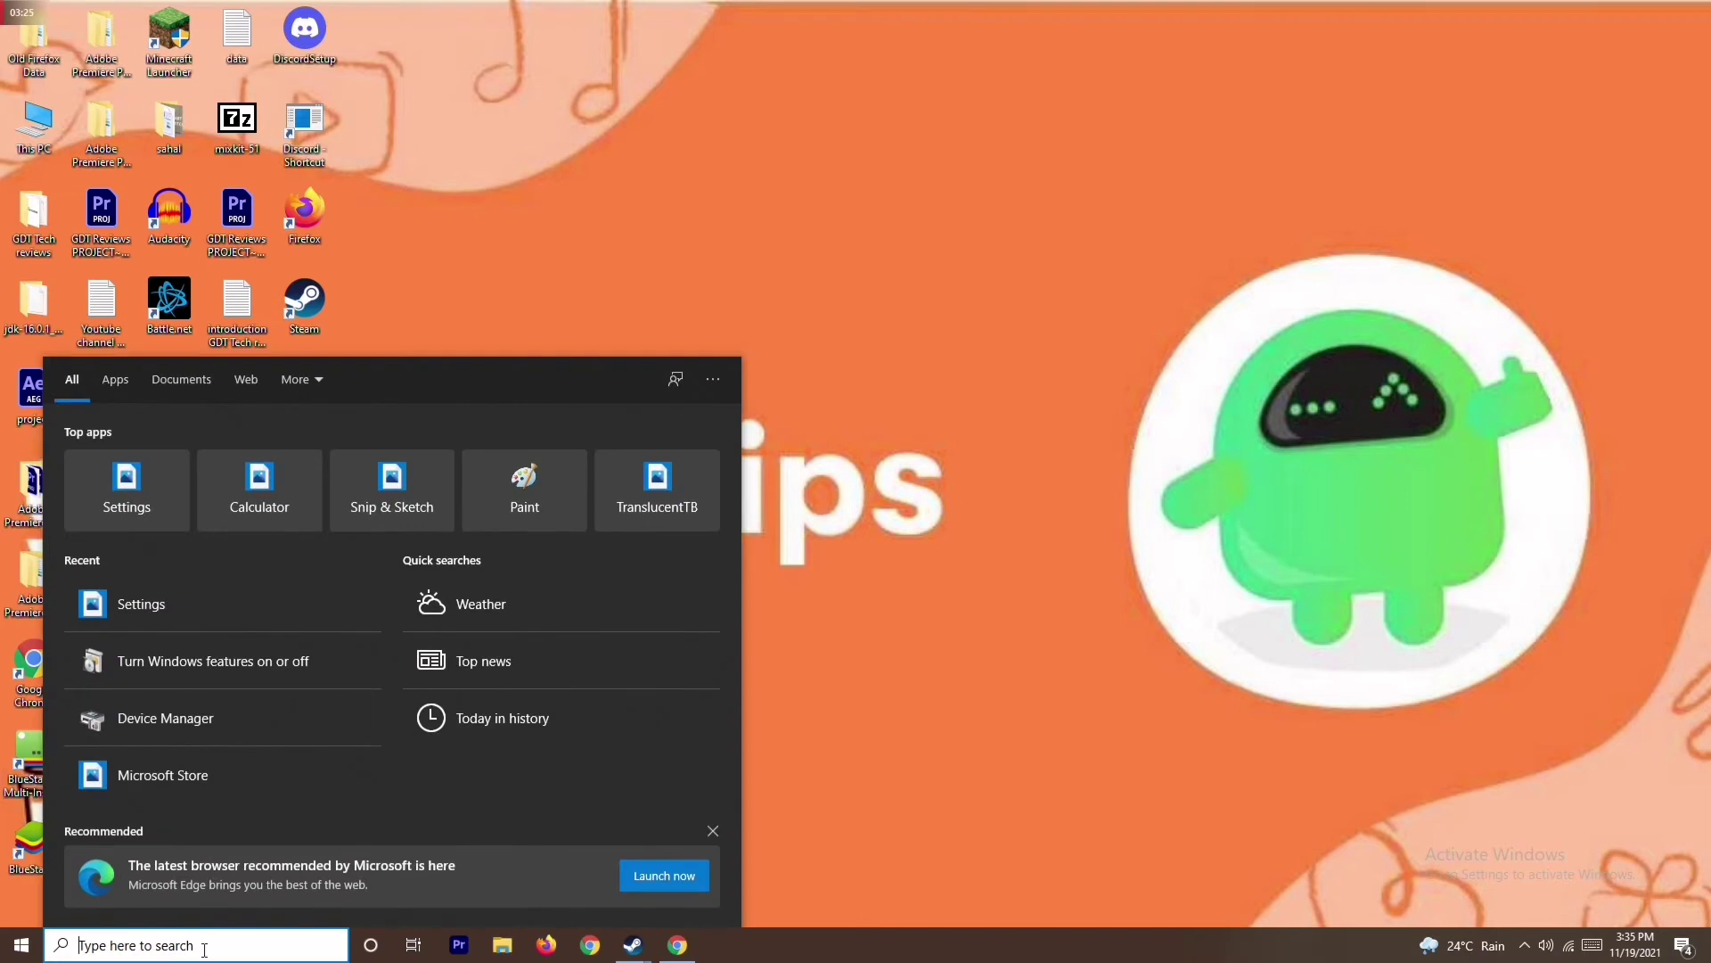
{"action": "type", "text": "windows"}
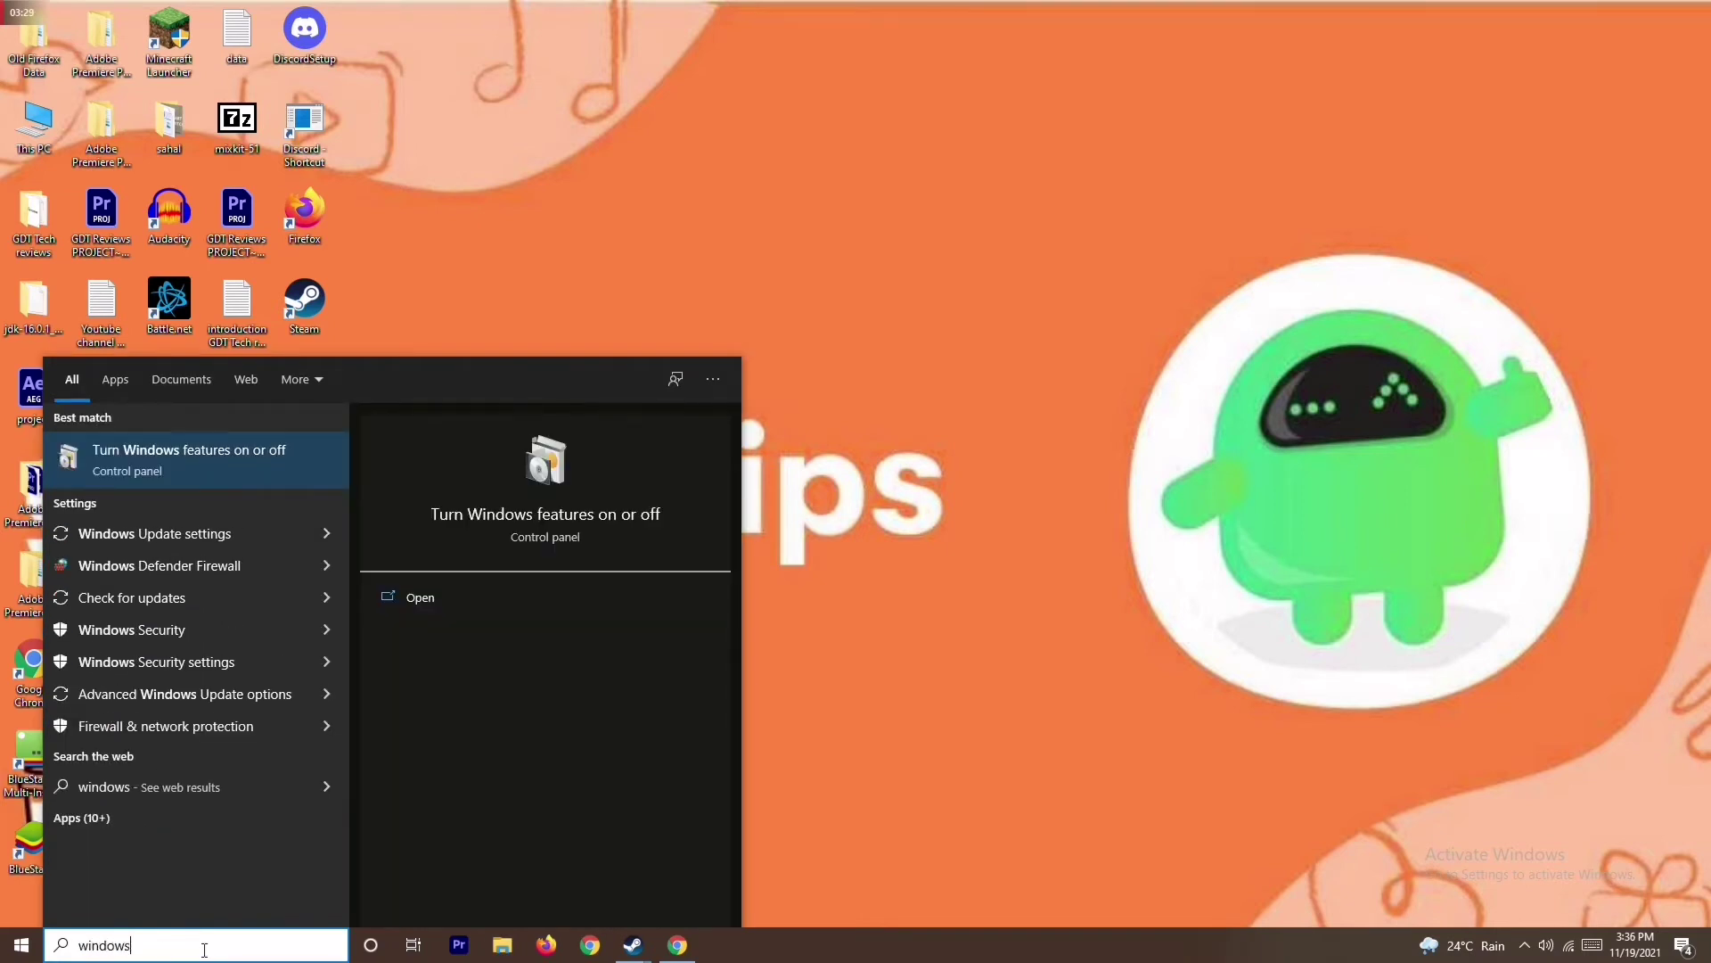
{"action": "left_click", "coordinate": [242, 567]}
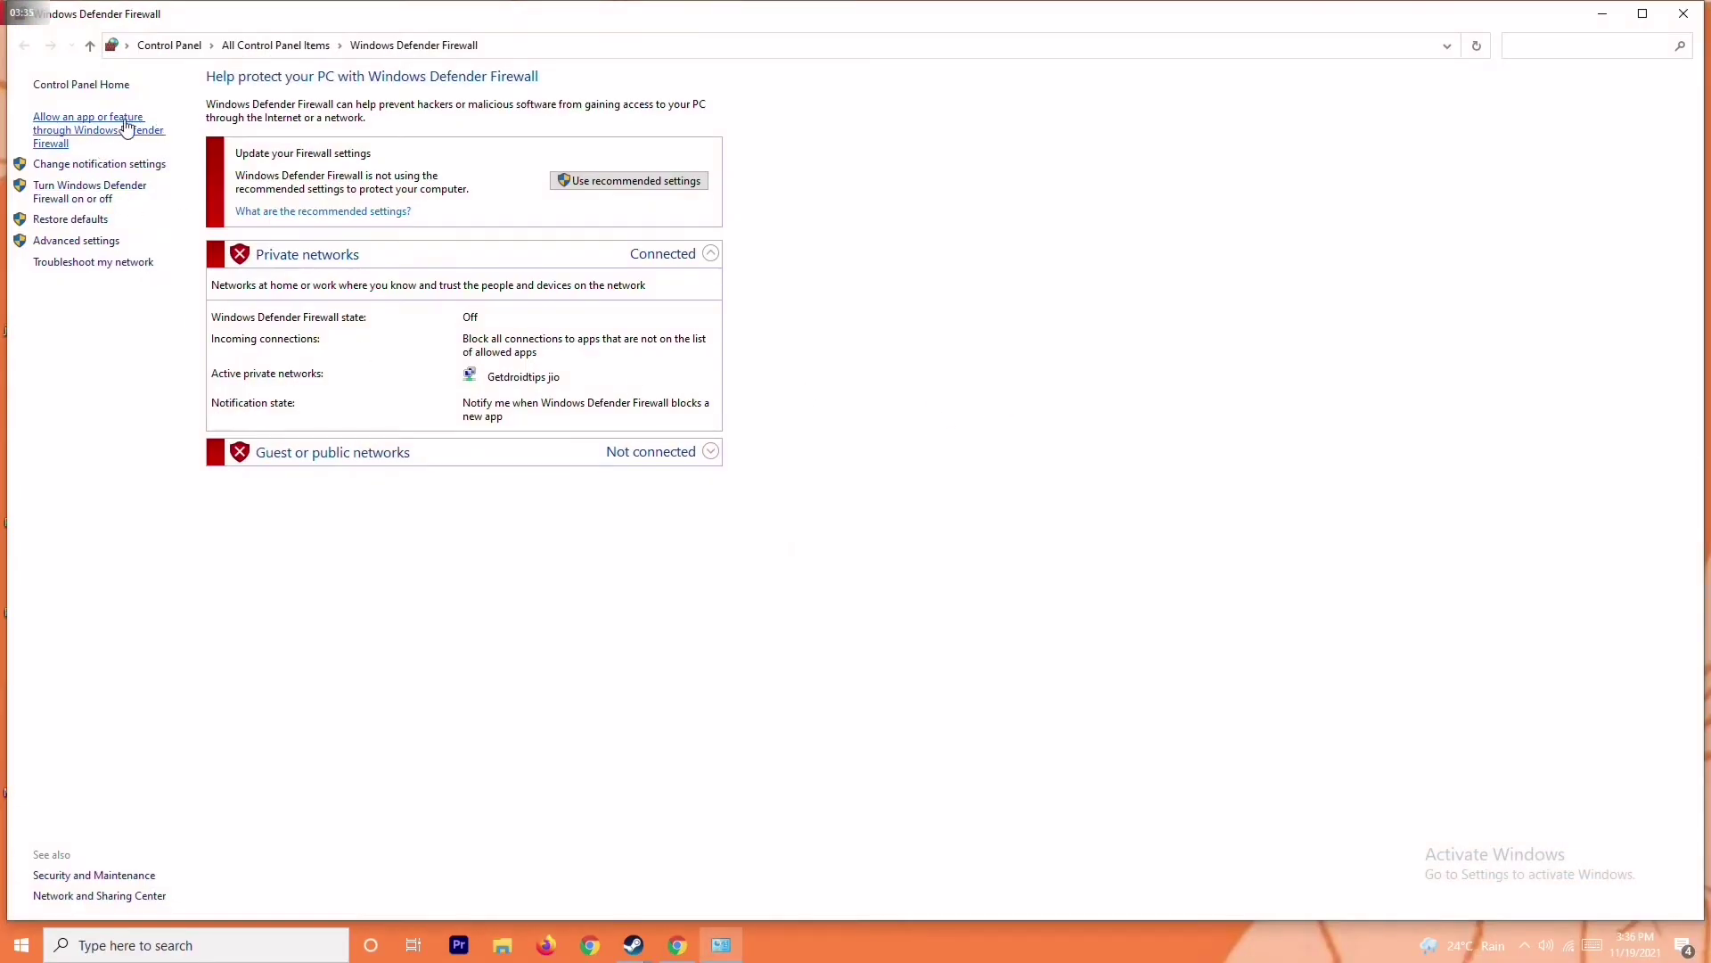
- Open the firewall's on/off settings, select turning it off for private networks, and close the window without saving
{"action": "left_click", "coordinate": [102, 191]}
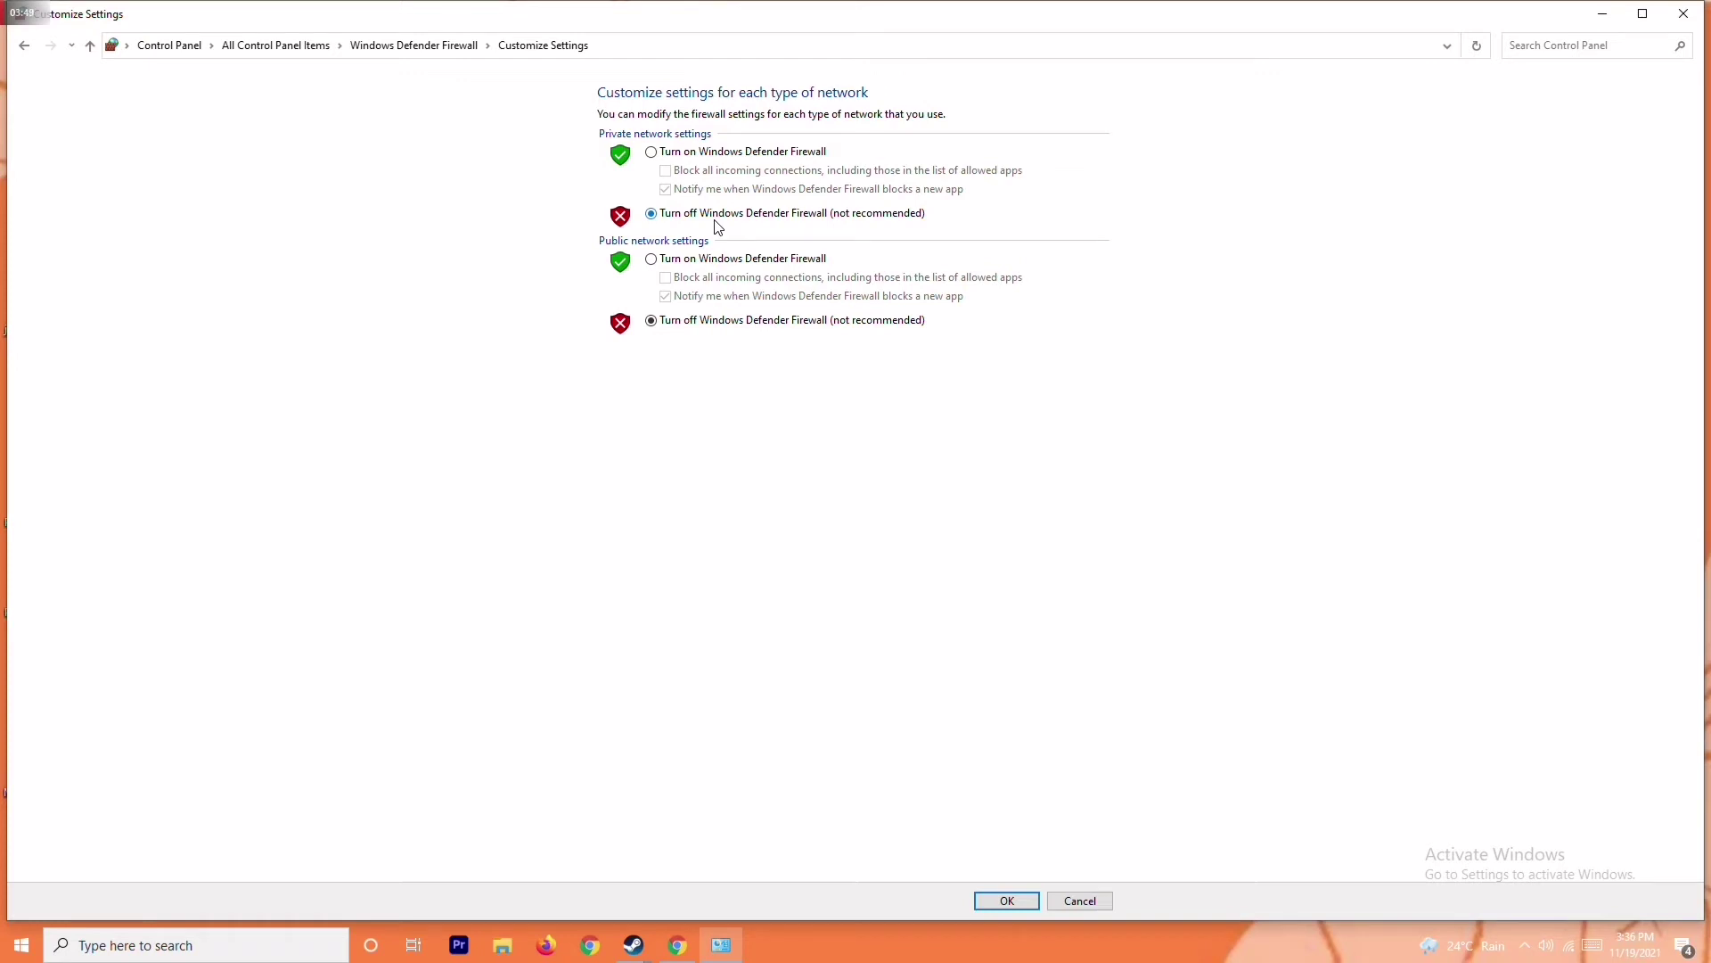
{"action": "left_click", "coordinate": [682, 153]}
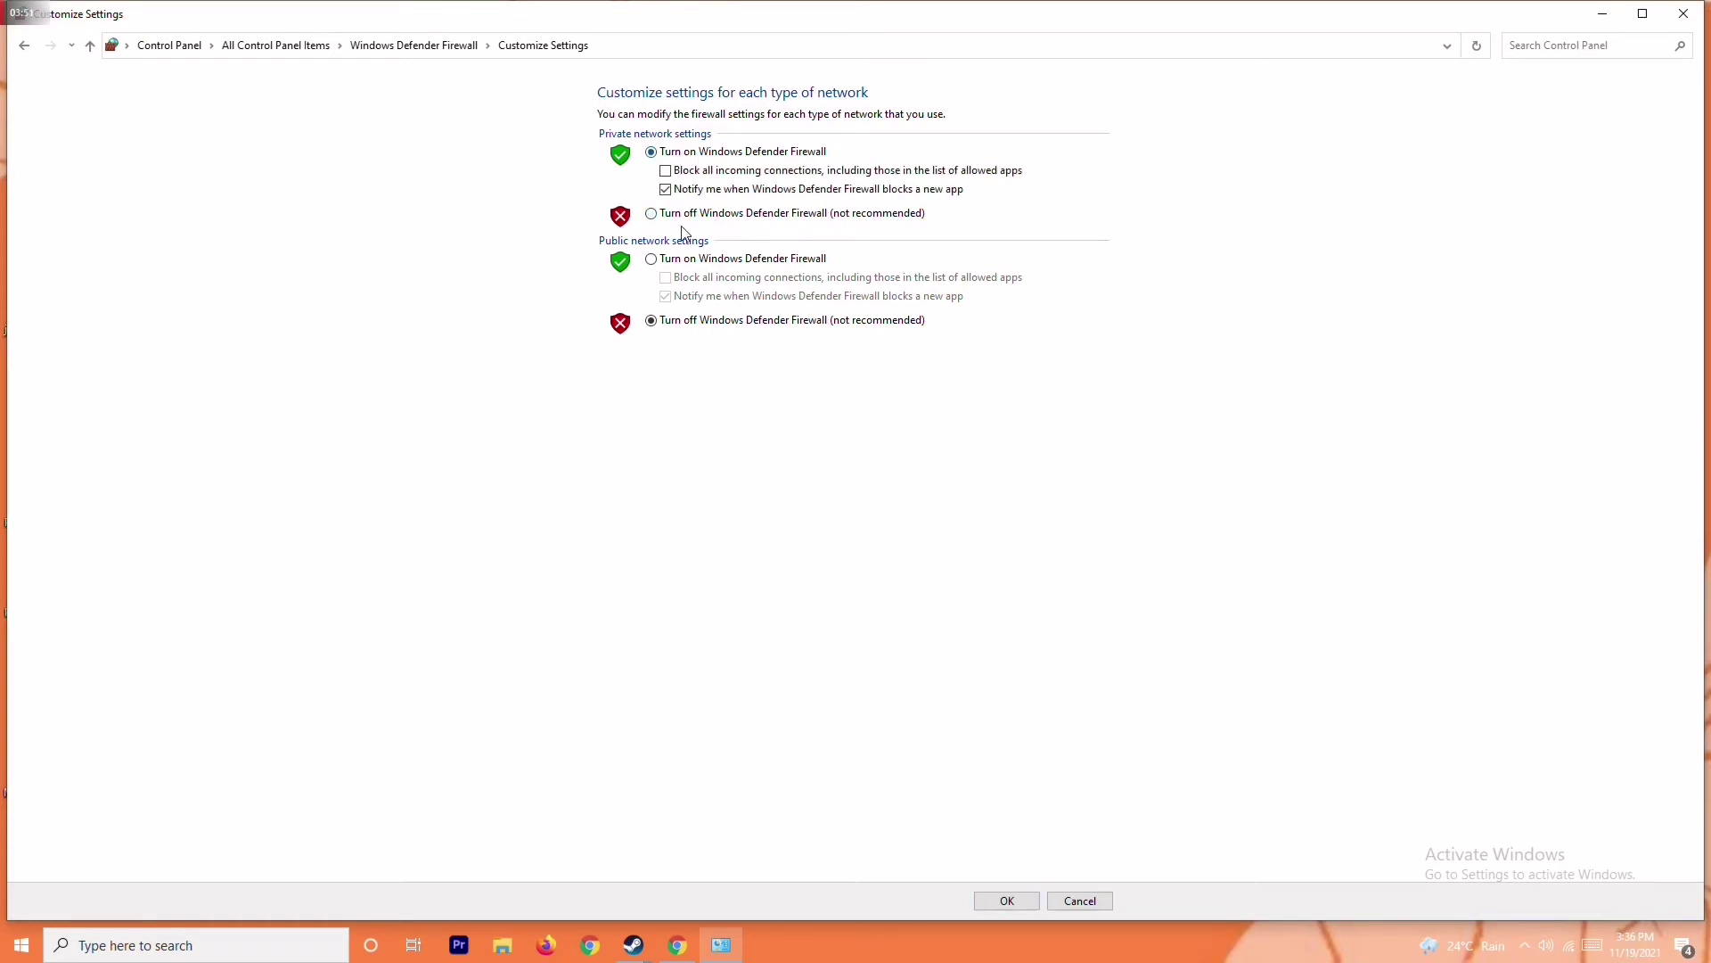
{"action": "left_click", "coordinate": [699, 215]}
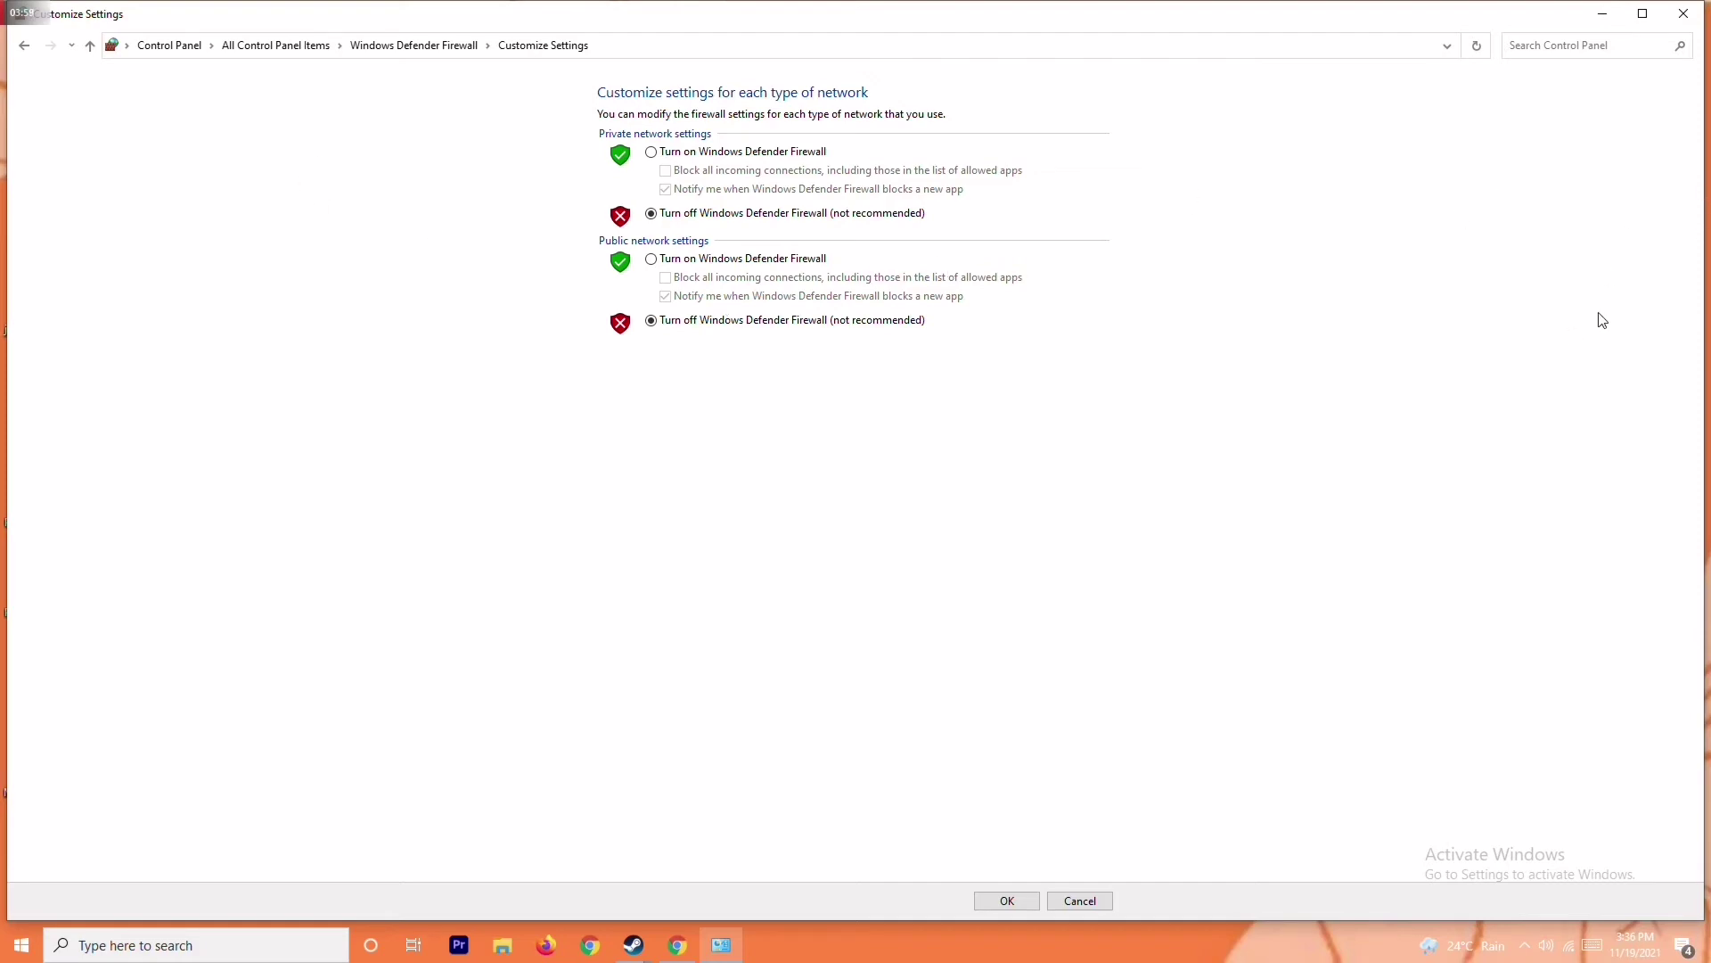
{"action": "left_click", "coordinate": [1684, 14]}
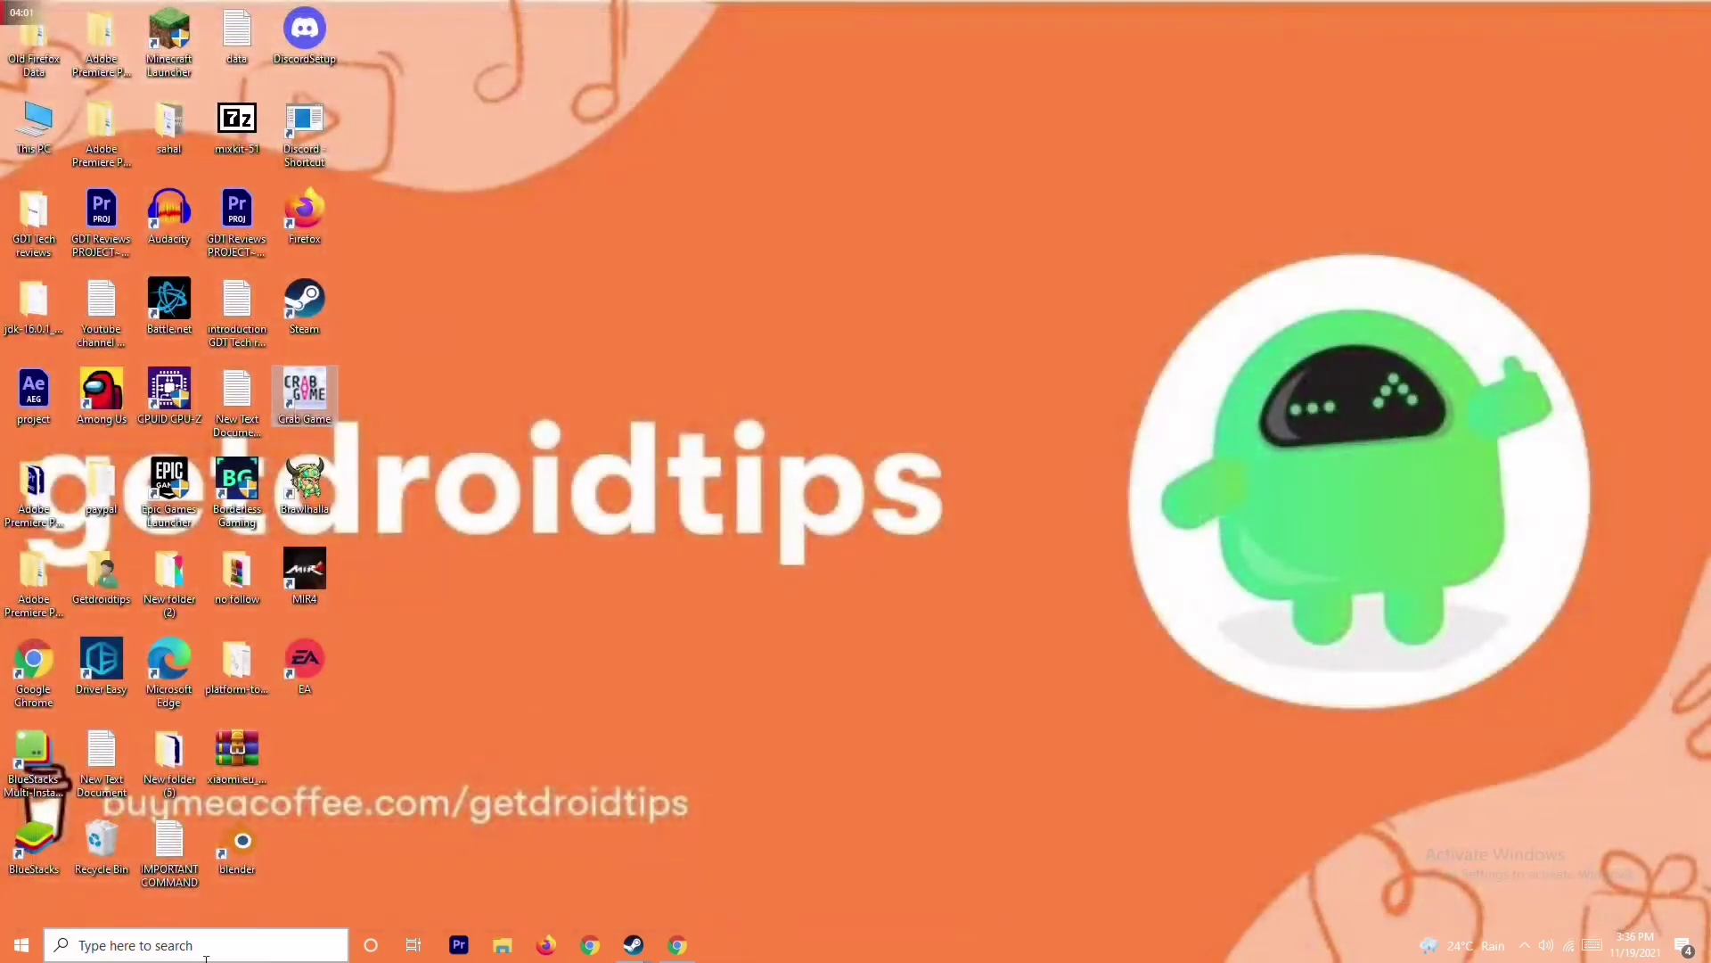
- View the Windows power options, including Restart, and dismiss them
{"action": "left_click", "coordinate": [22, 945]}
{"action": "left_click", "coordinate": [35, 896]}
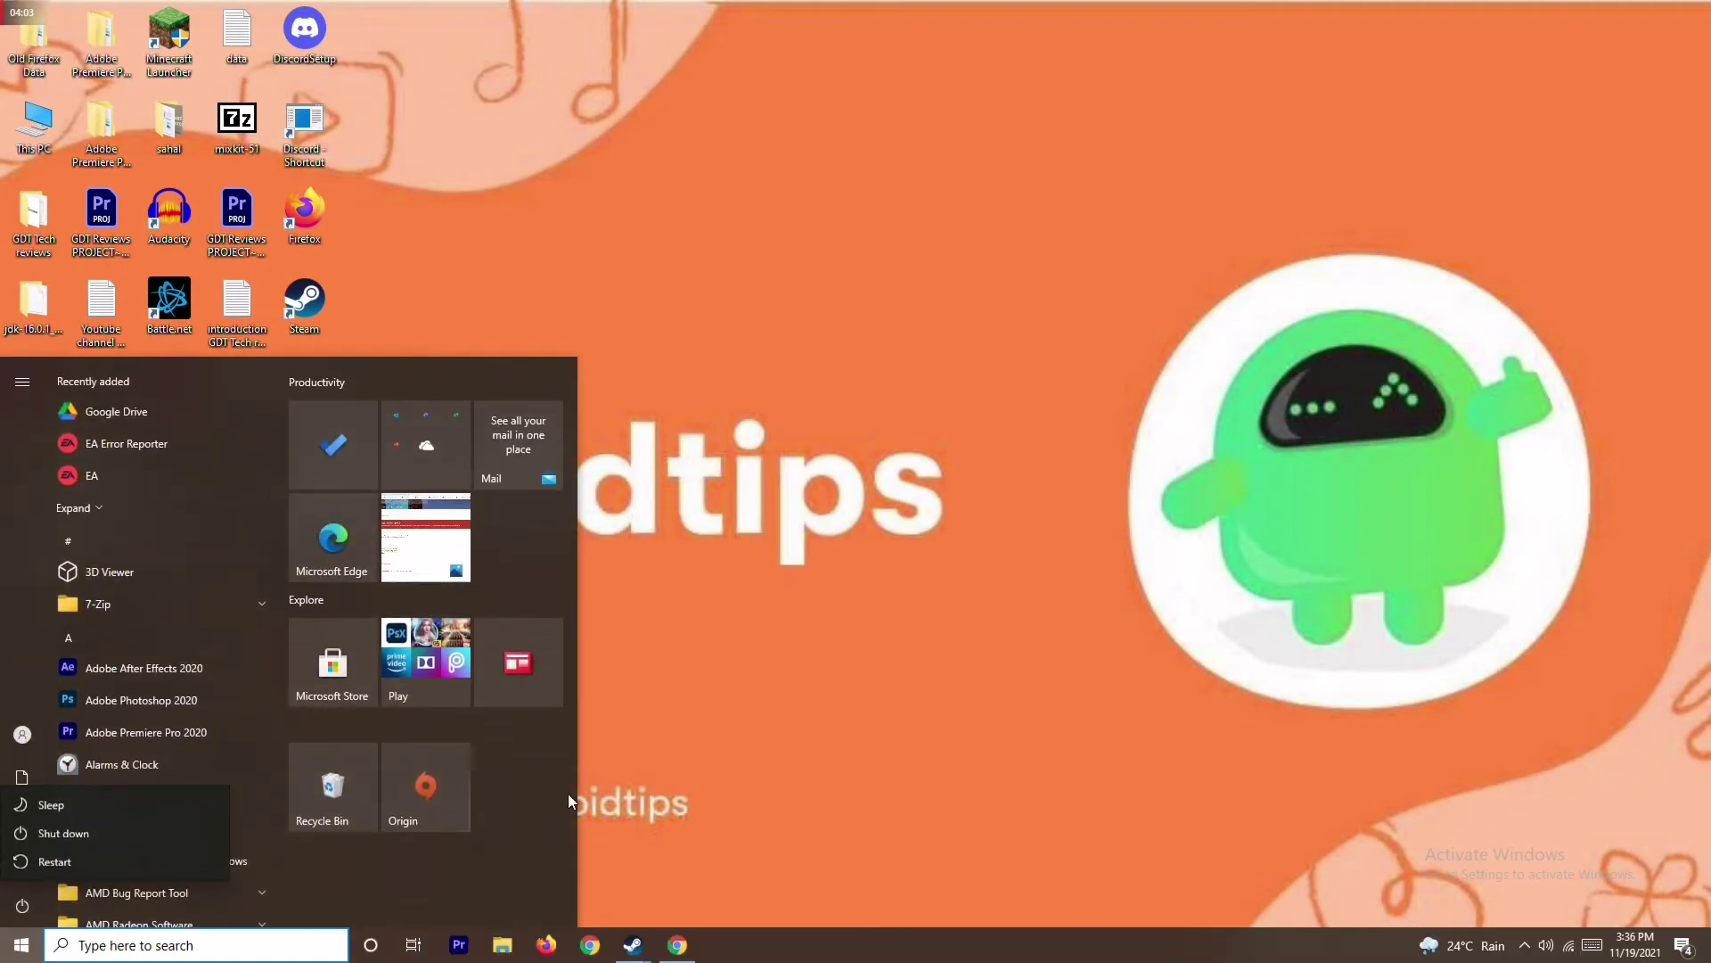
{"action": "left_click", "coordinate": [893, 628]}
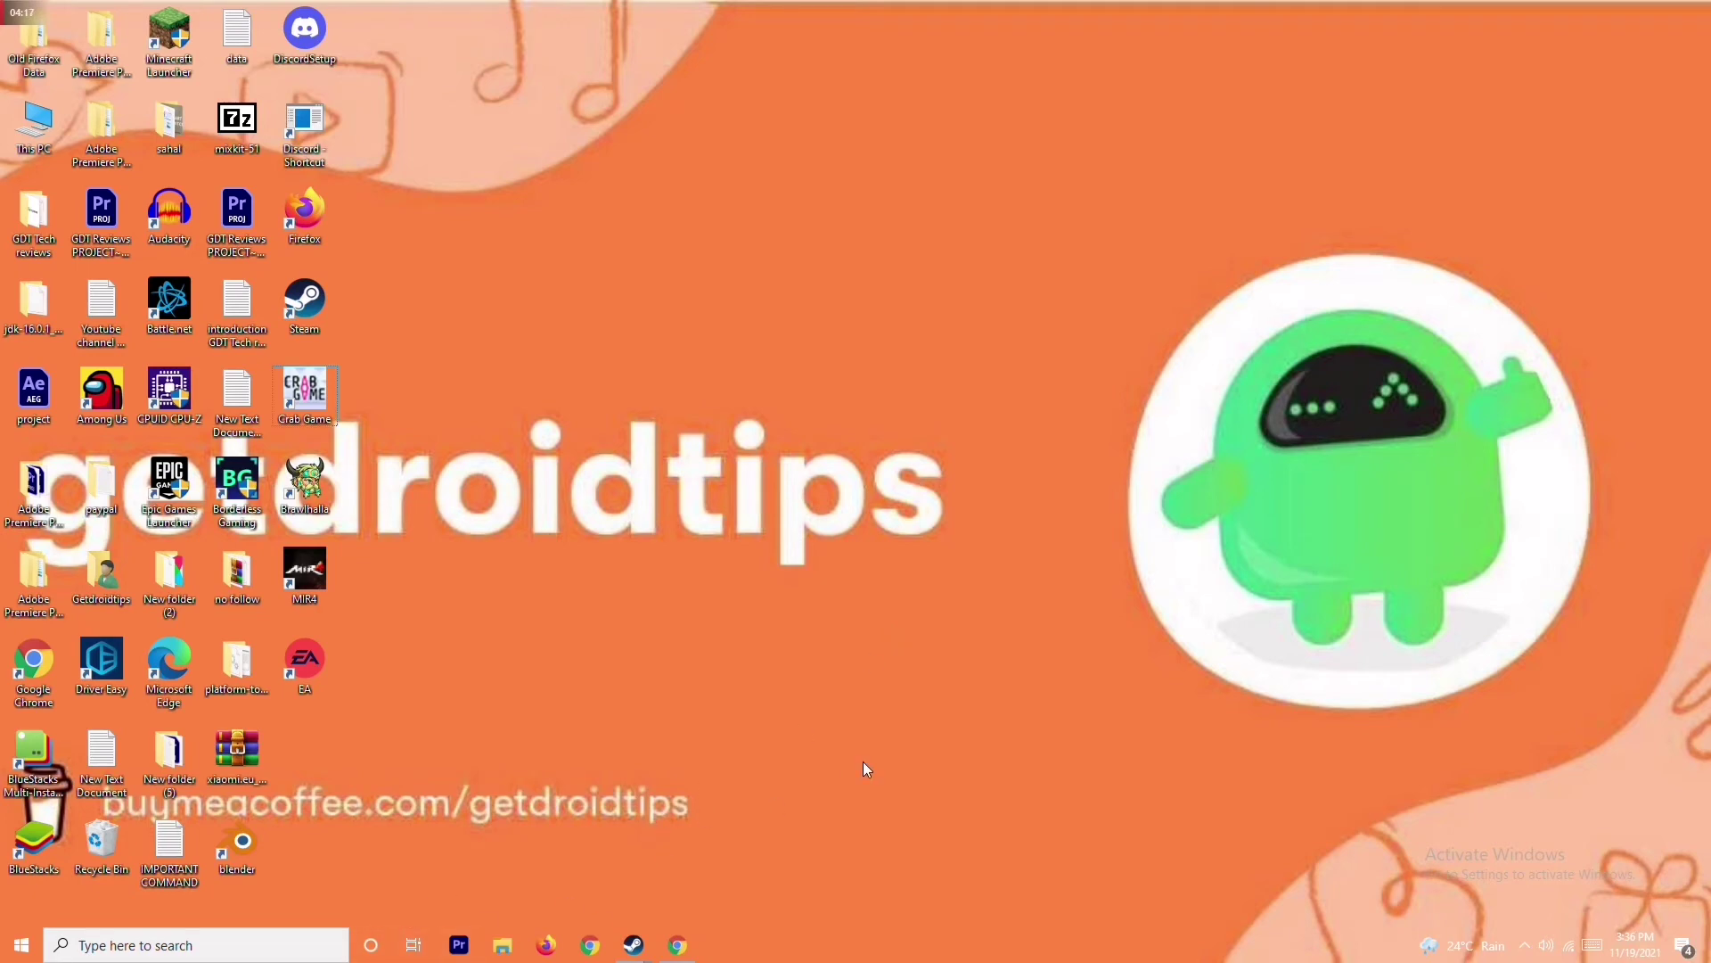
- Open Windows Settings and go through Update & Security to the Virus & threat protection settings in Windows Security
{"action": "key", "text": "super+i"}
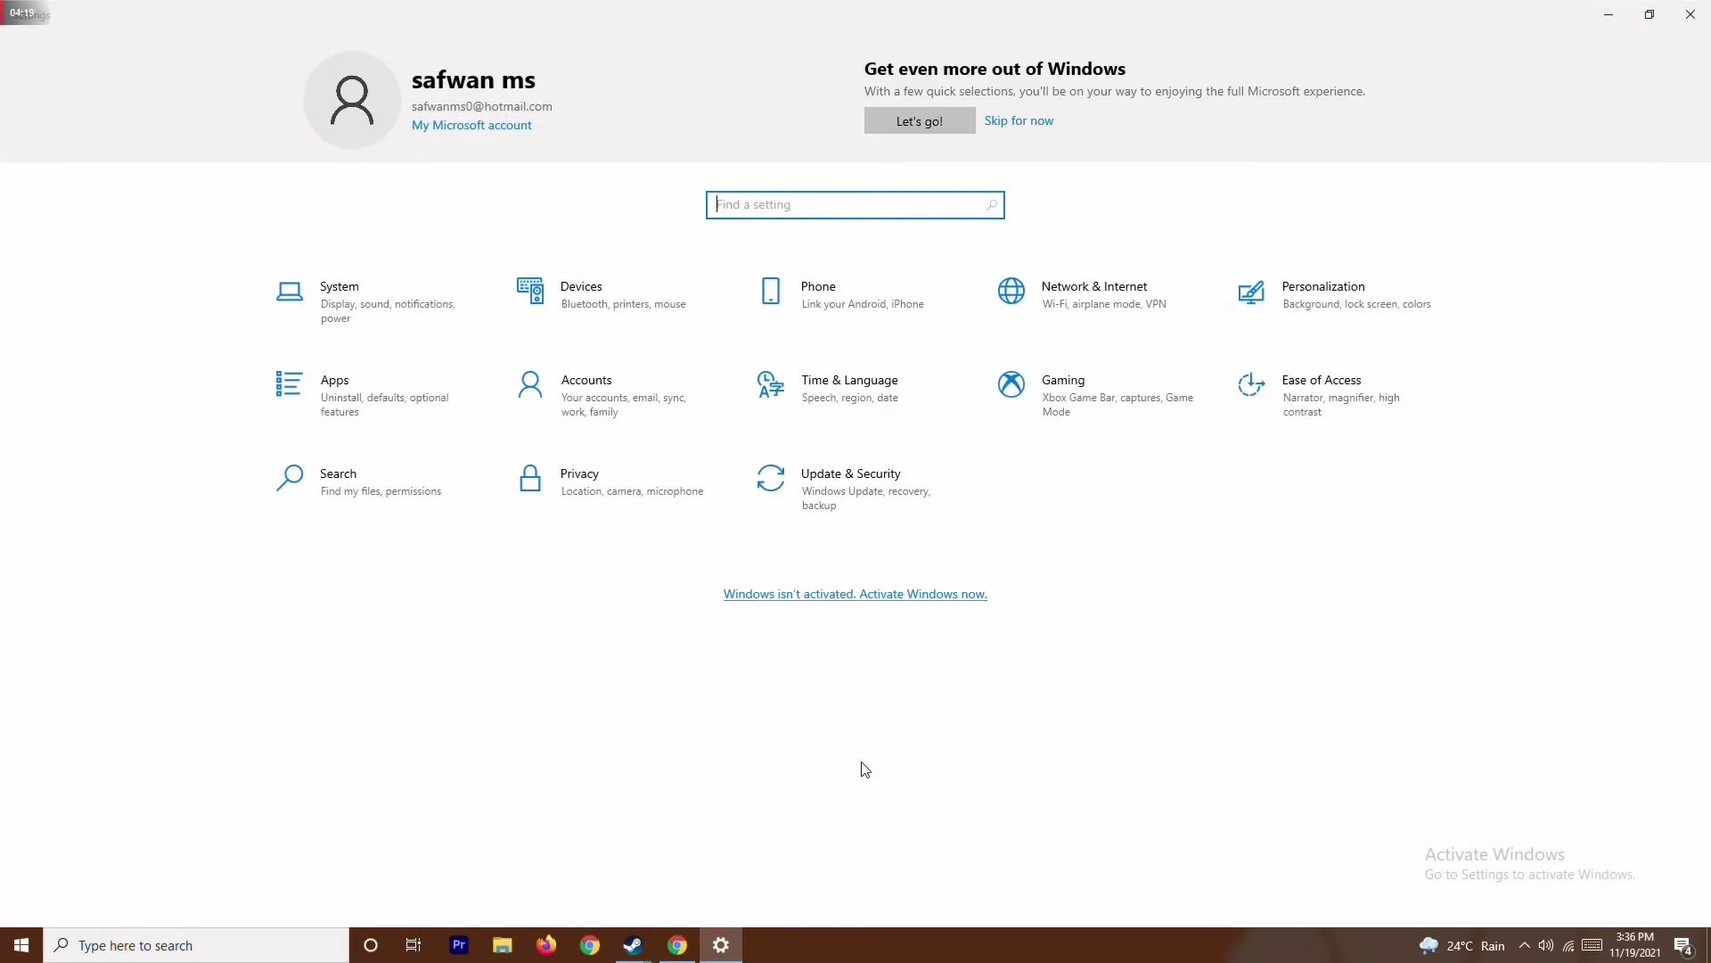
{"action": "left_click", "coordinate": [871, 478]}
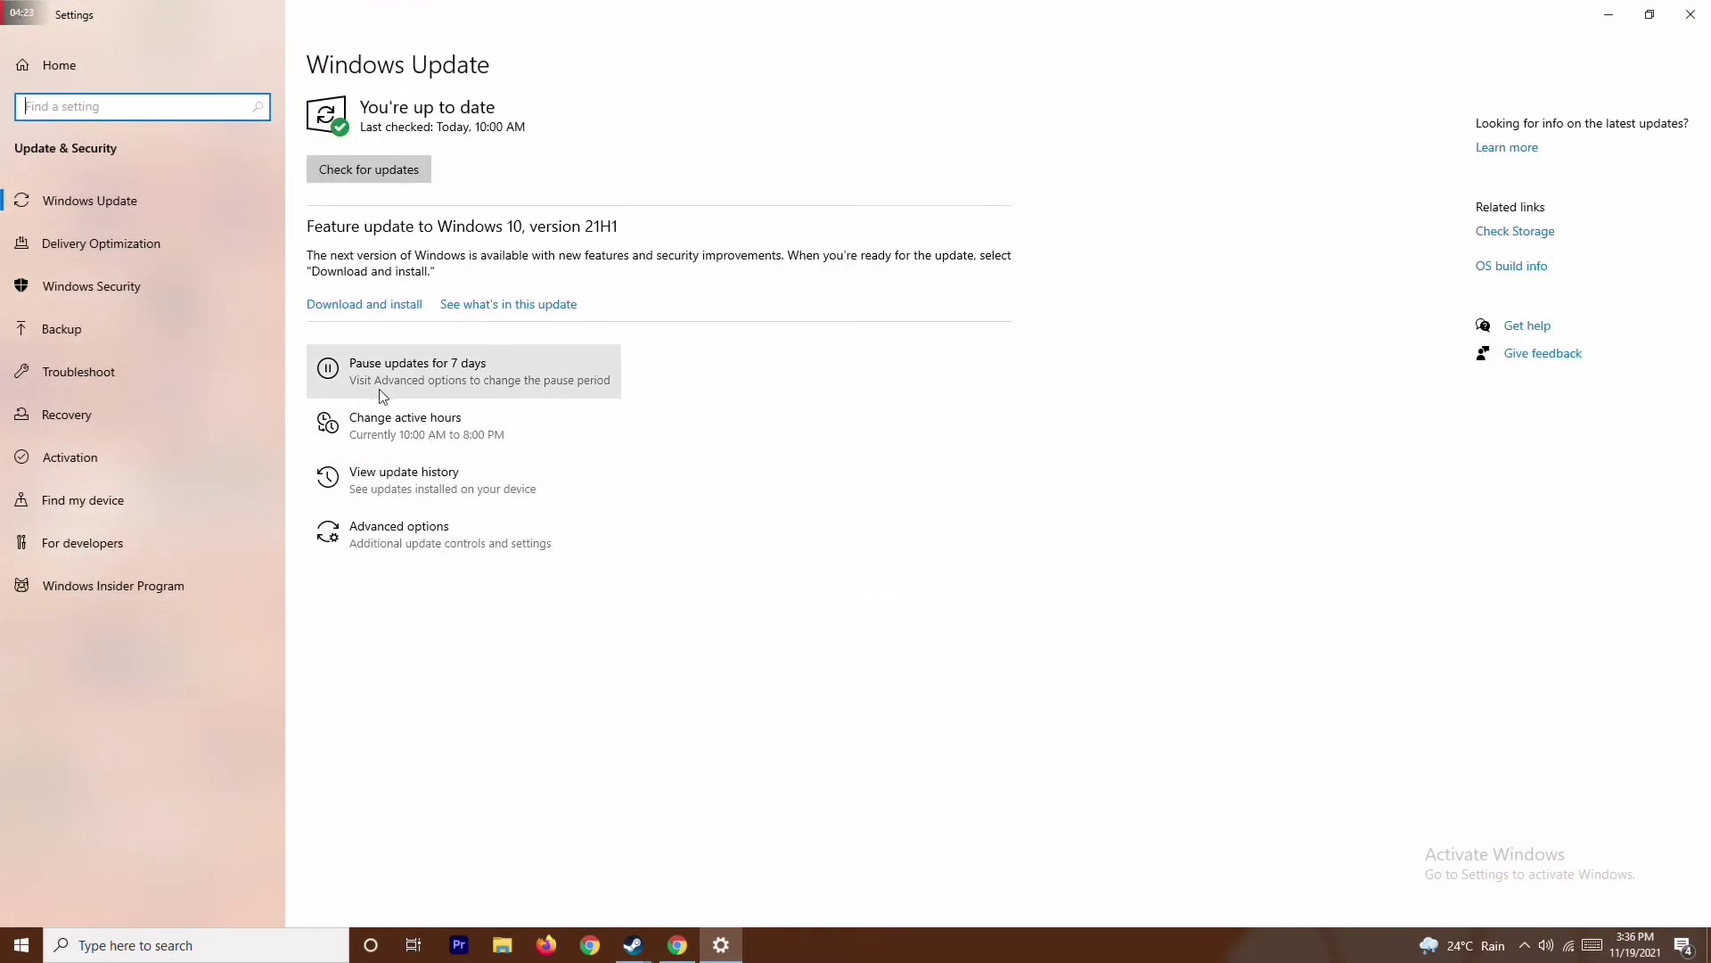
{"action": "left_click", "coordinate": [111, 291]}
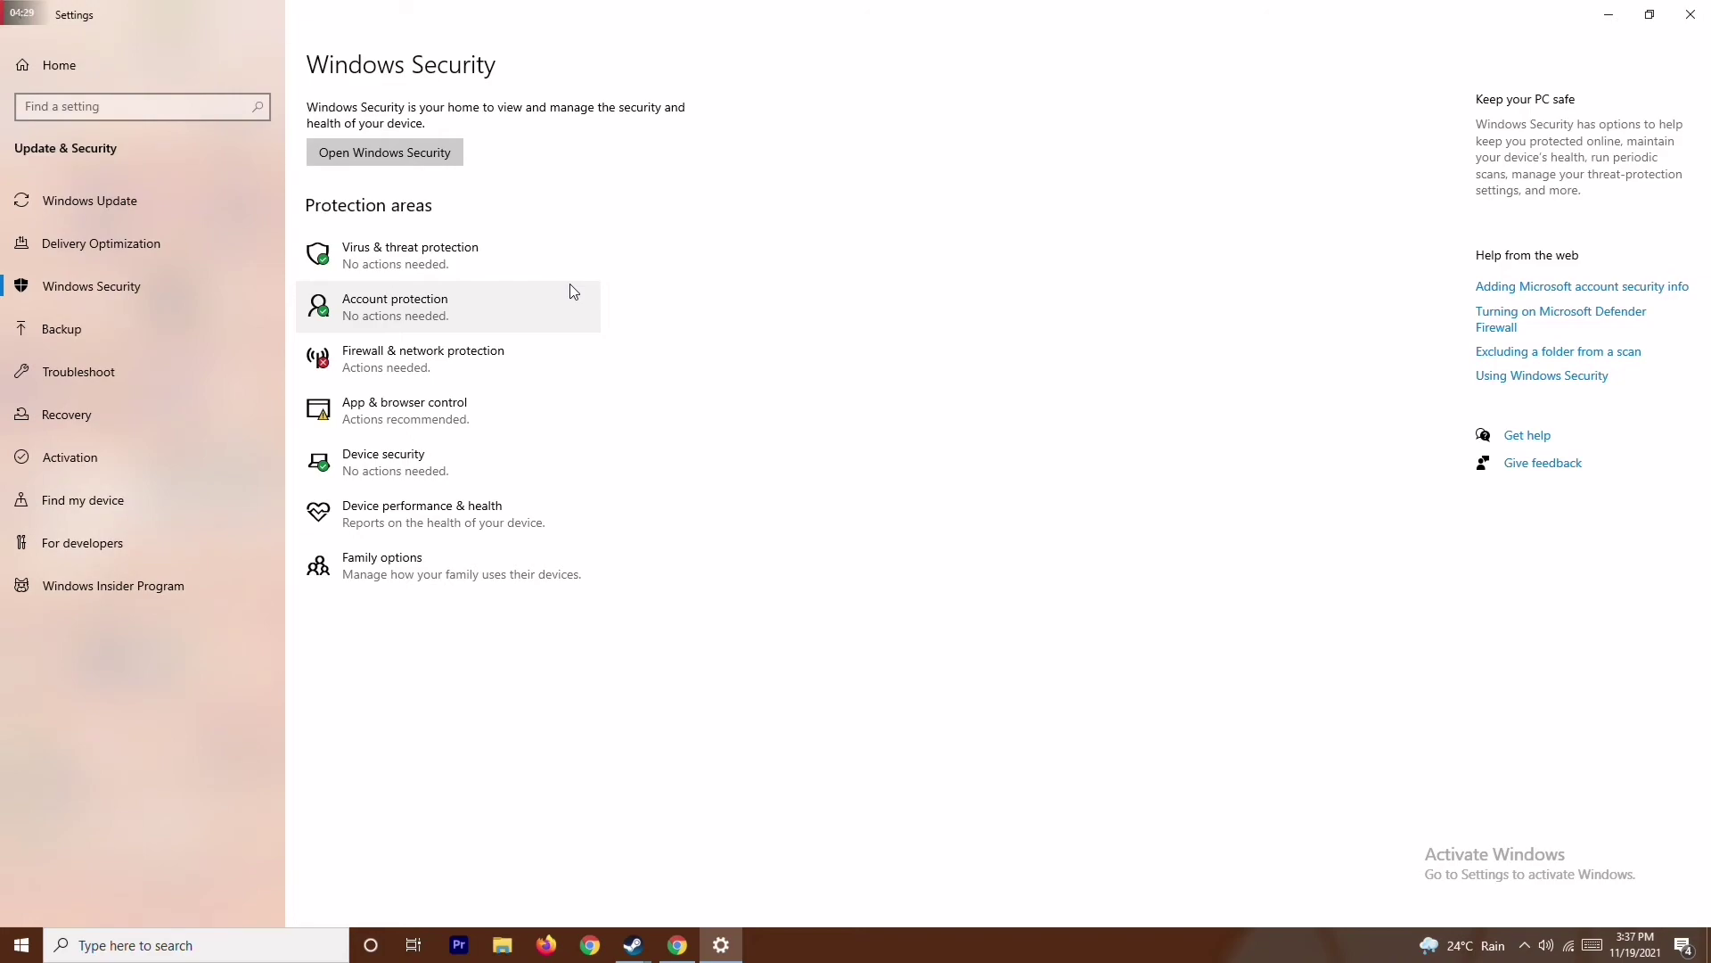
{"action": "left_click", "coordinate": [522, 261]}
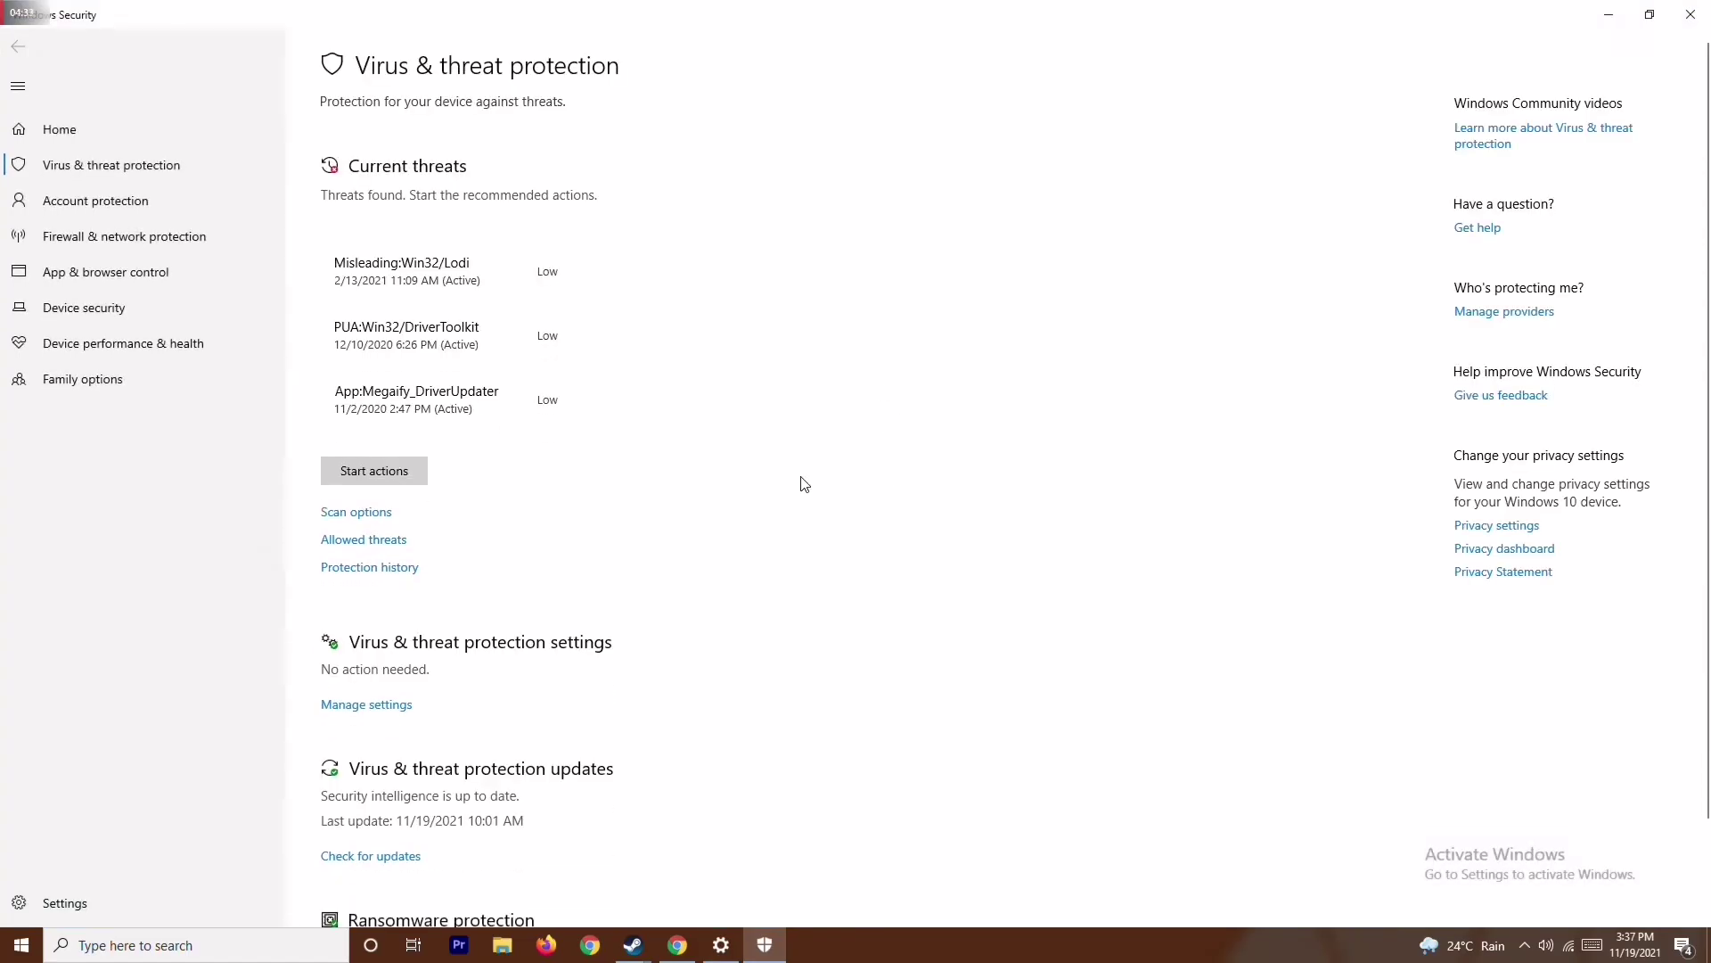
{"action": "scroll", "coordinate": [804, 484], "scroll_direction": "down", "scroll_amount": 1}
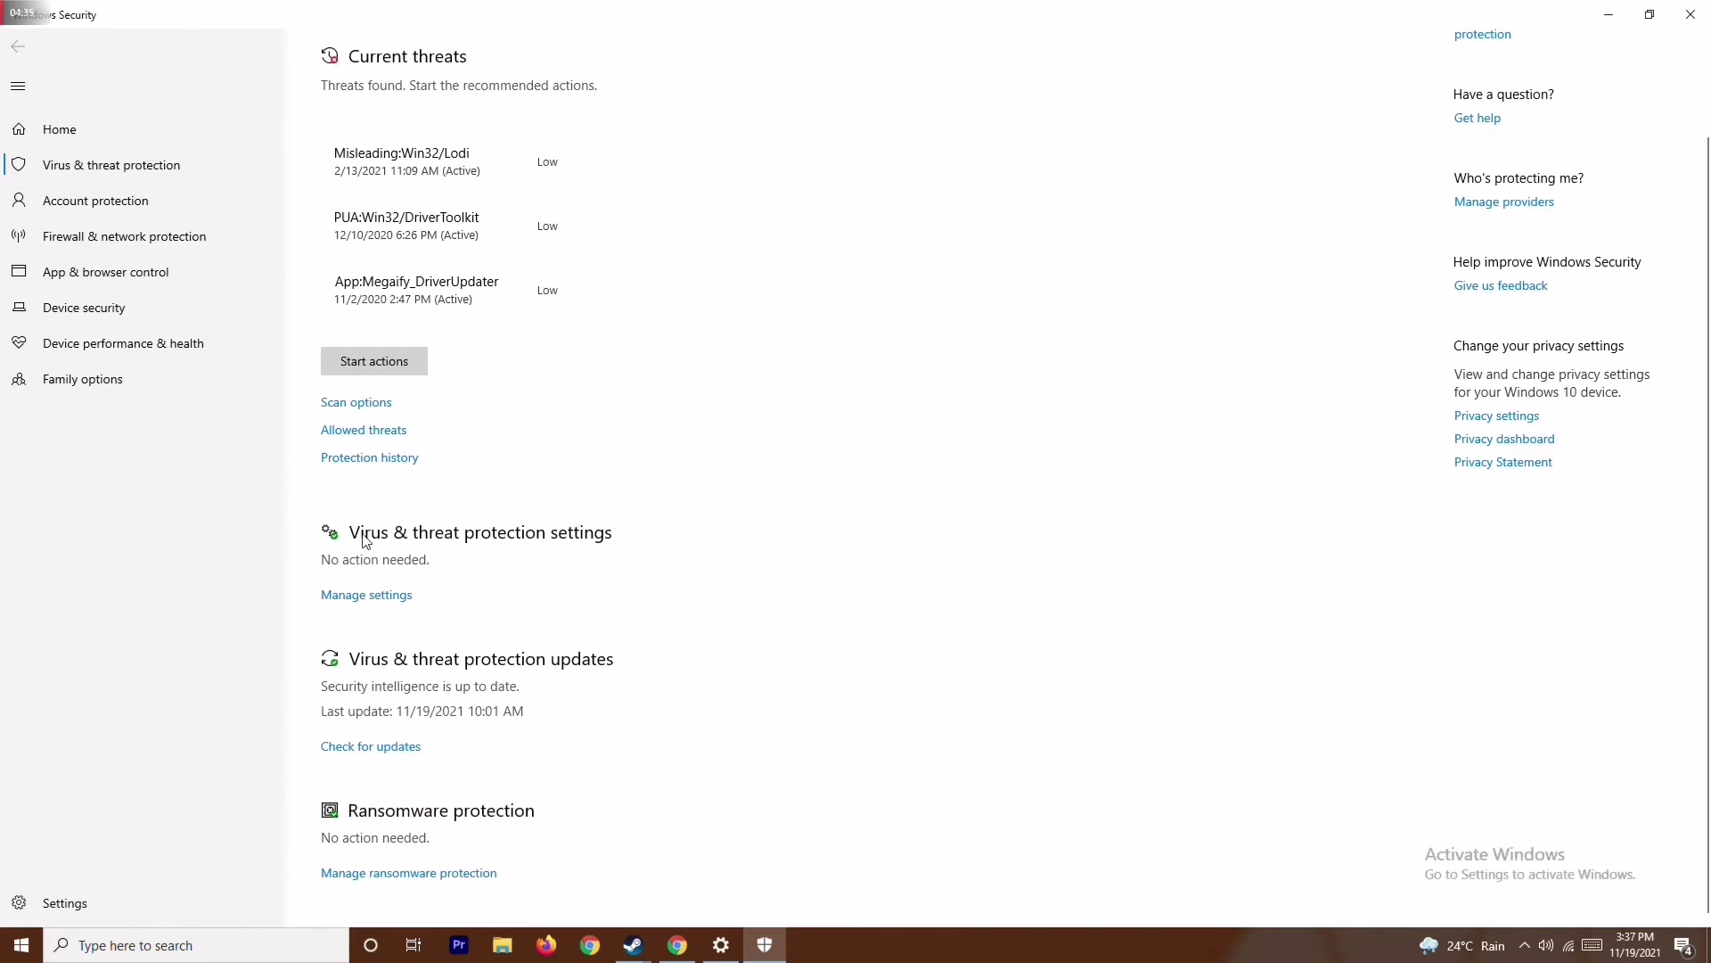
{"action": "left_click", "coordinate": [383, 598]}
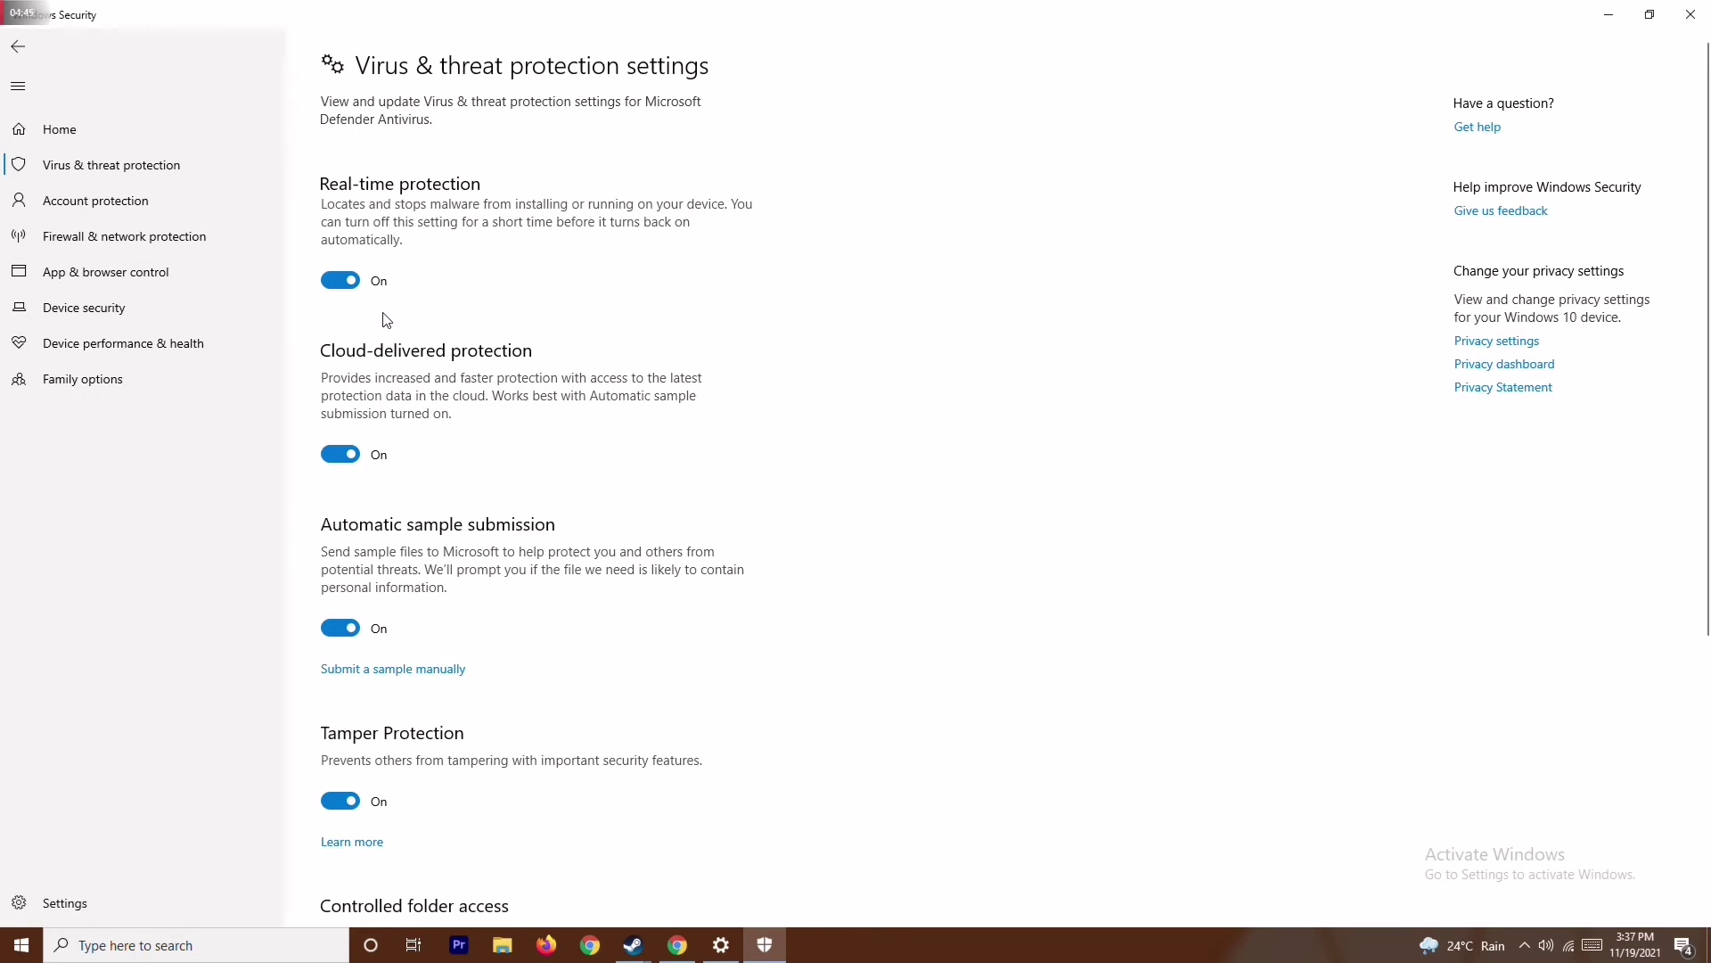
- Turn off Real-time protection, allow the change, and close Windows Security and Settings
{"action": "left_click", "coordinate": [340, 281]}
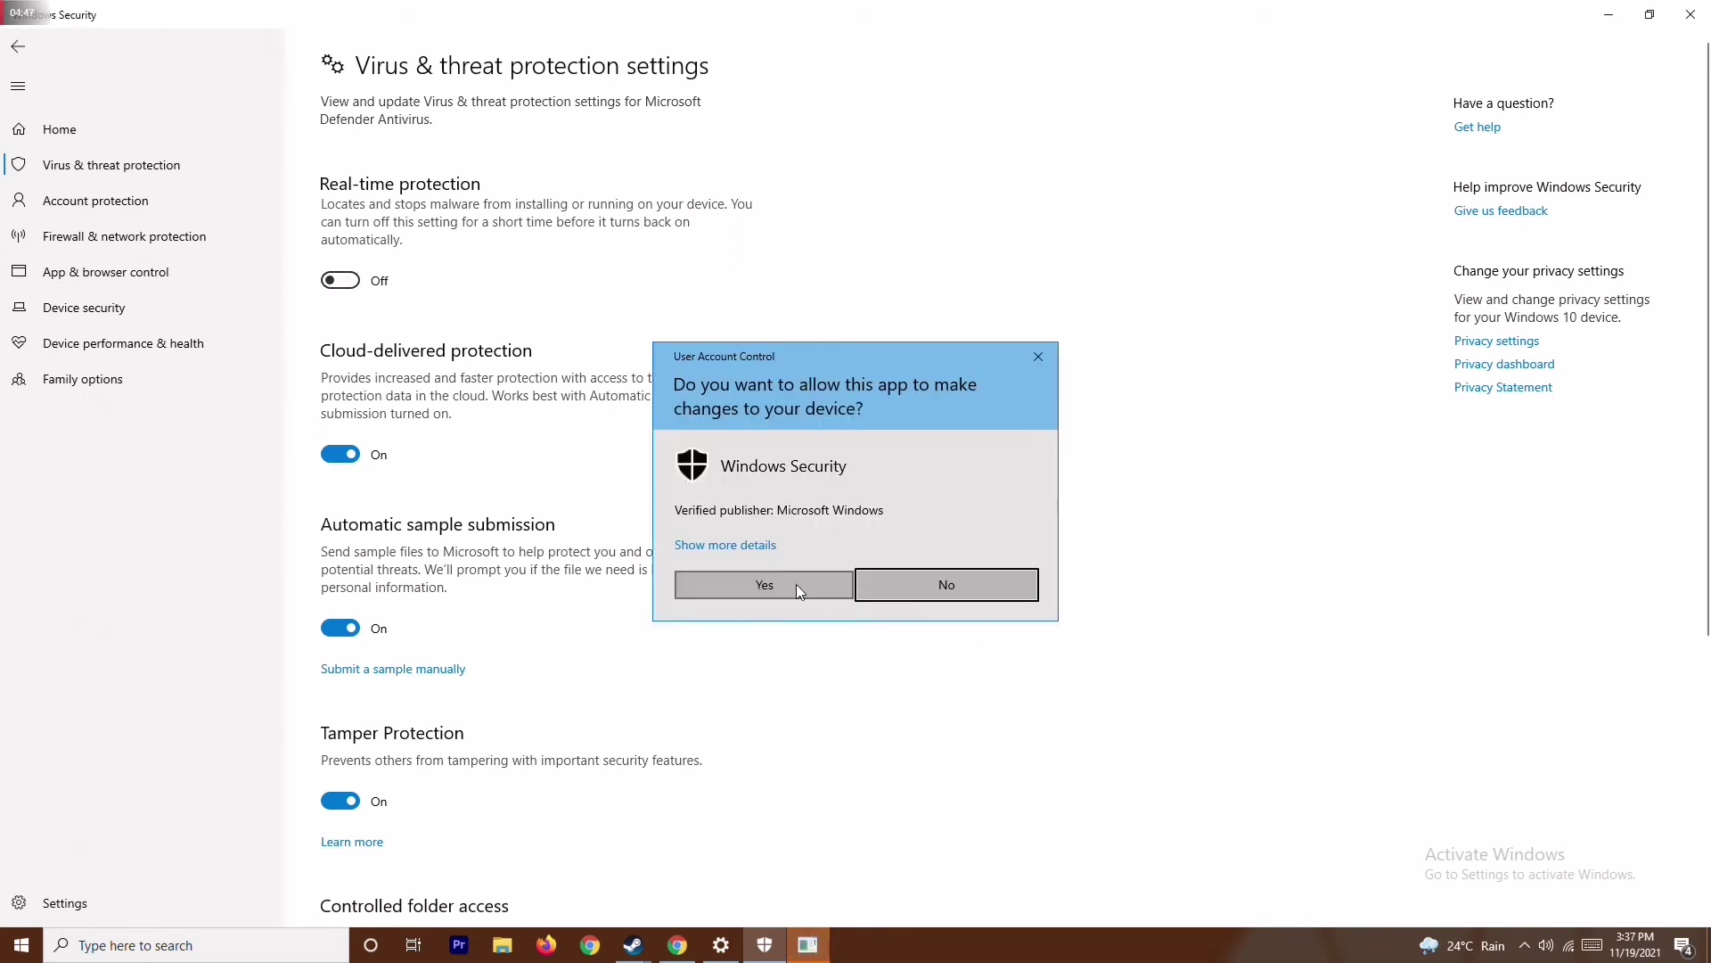
{"action": "left_click", "coordinate": [795, 585]}
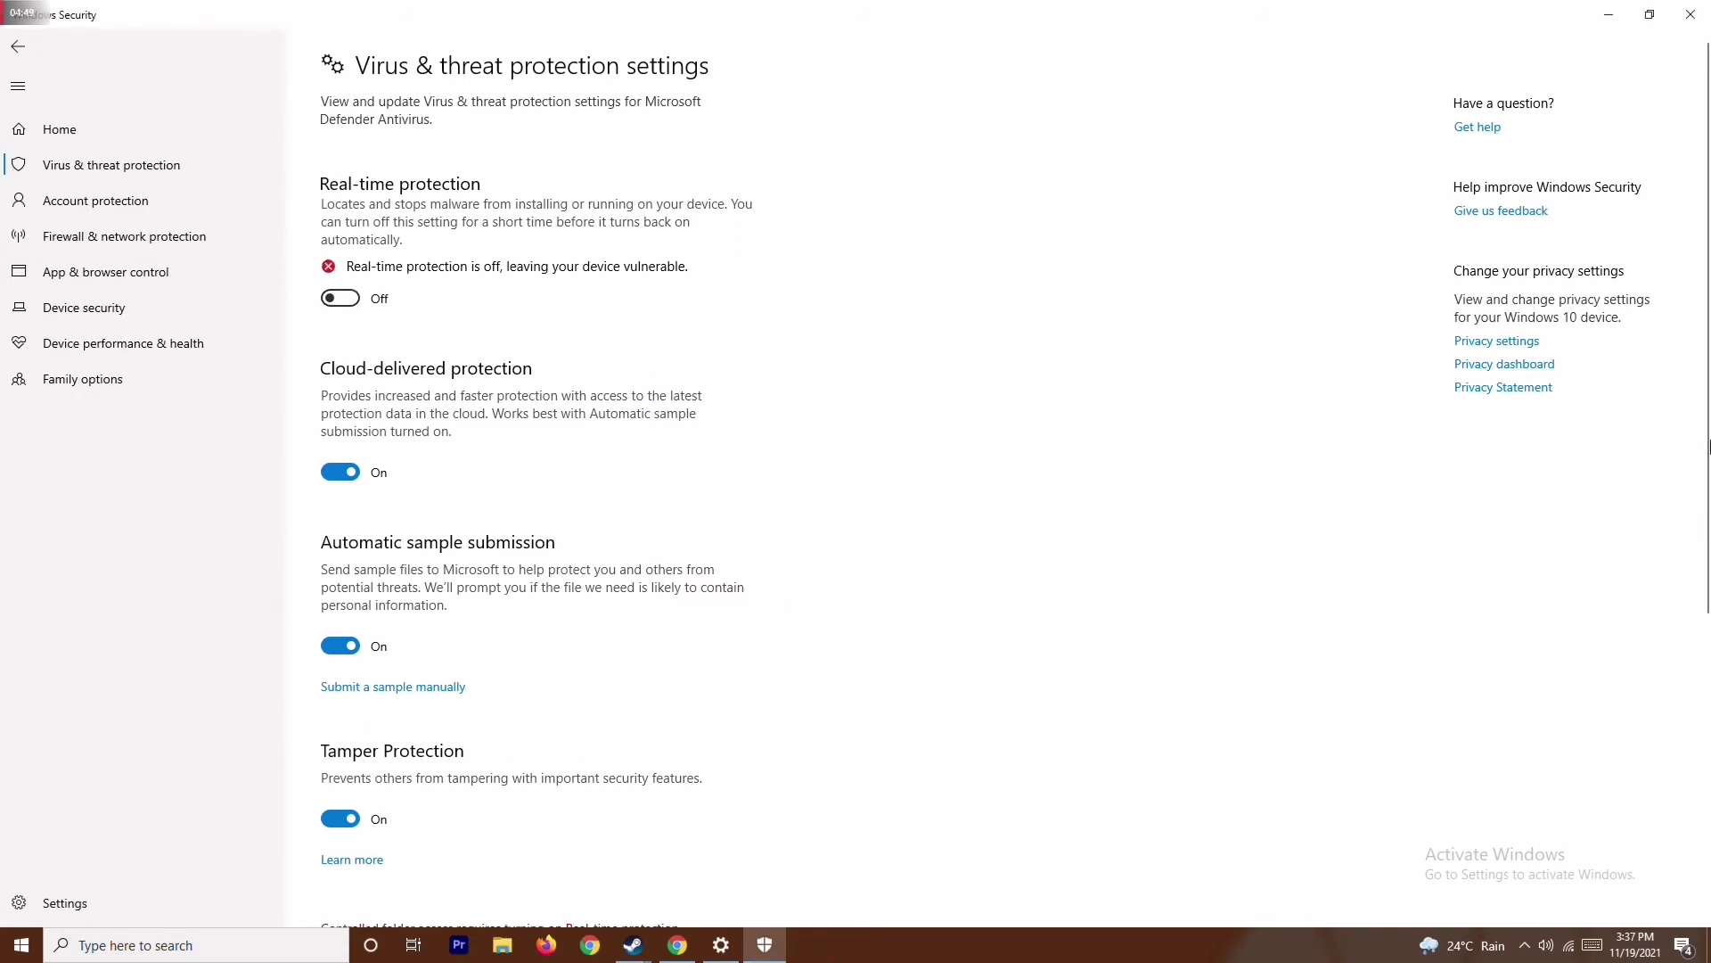
{"action": "left_click", "coordinate": [1692, 14]}
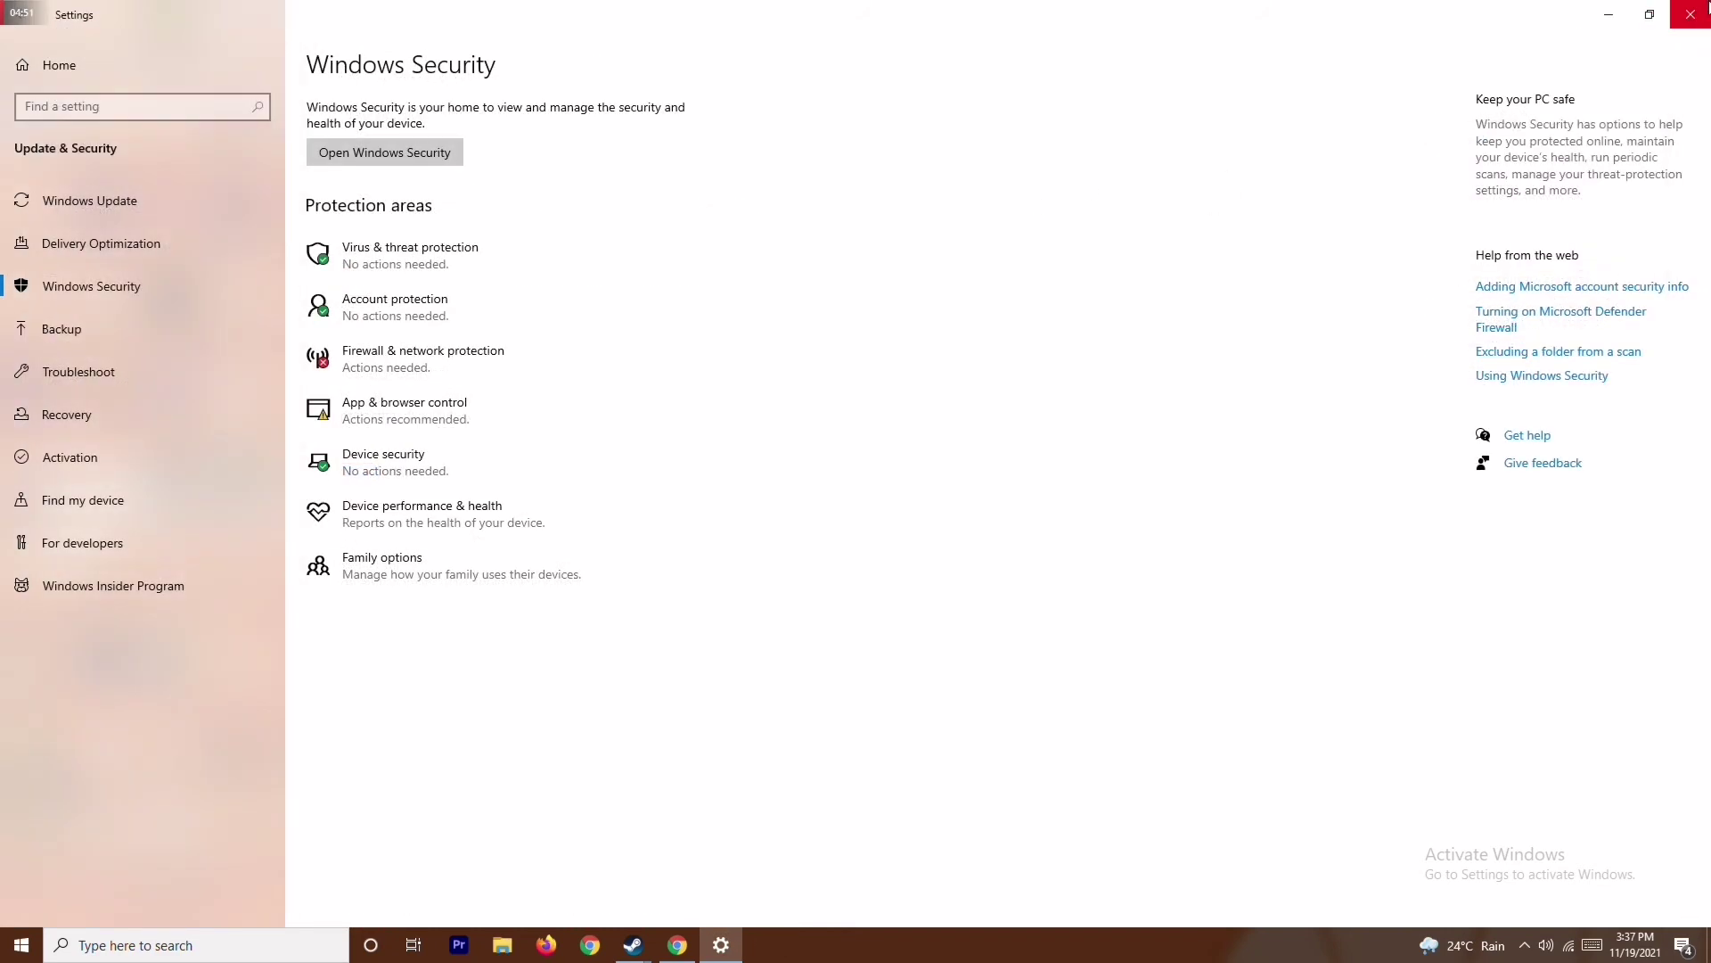
{"action": "left_click", "coordinate": [1692, 15]}
{"action": "right_click", "coordinate": [688, 410]}
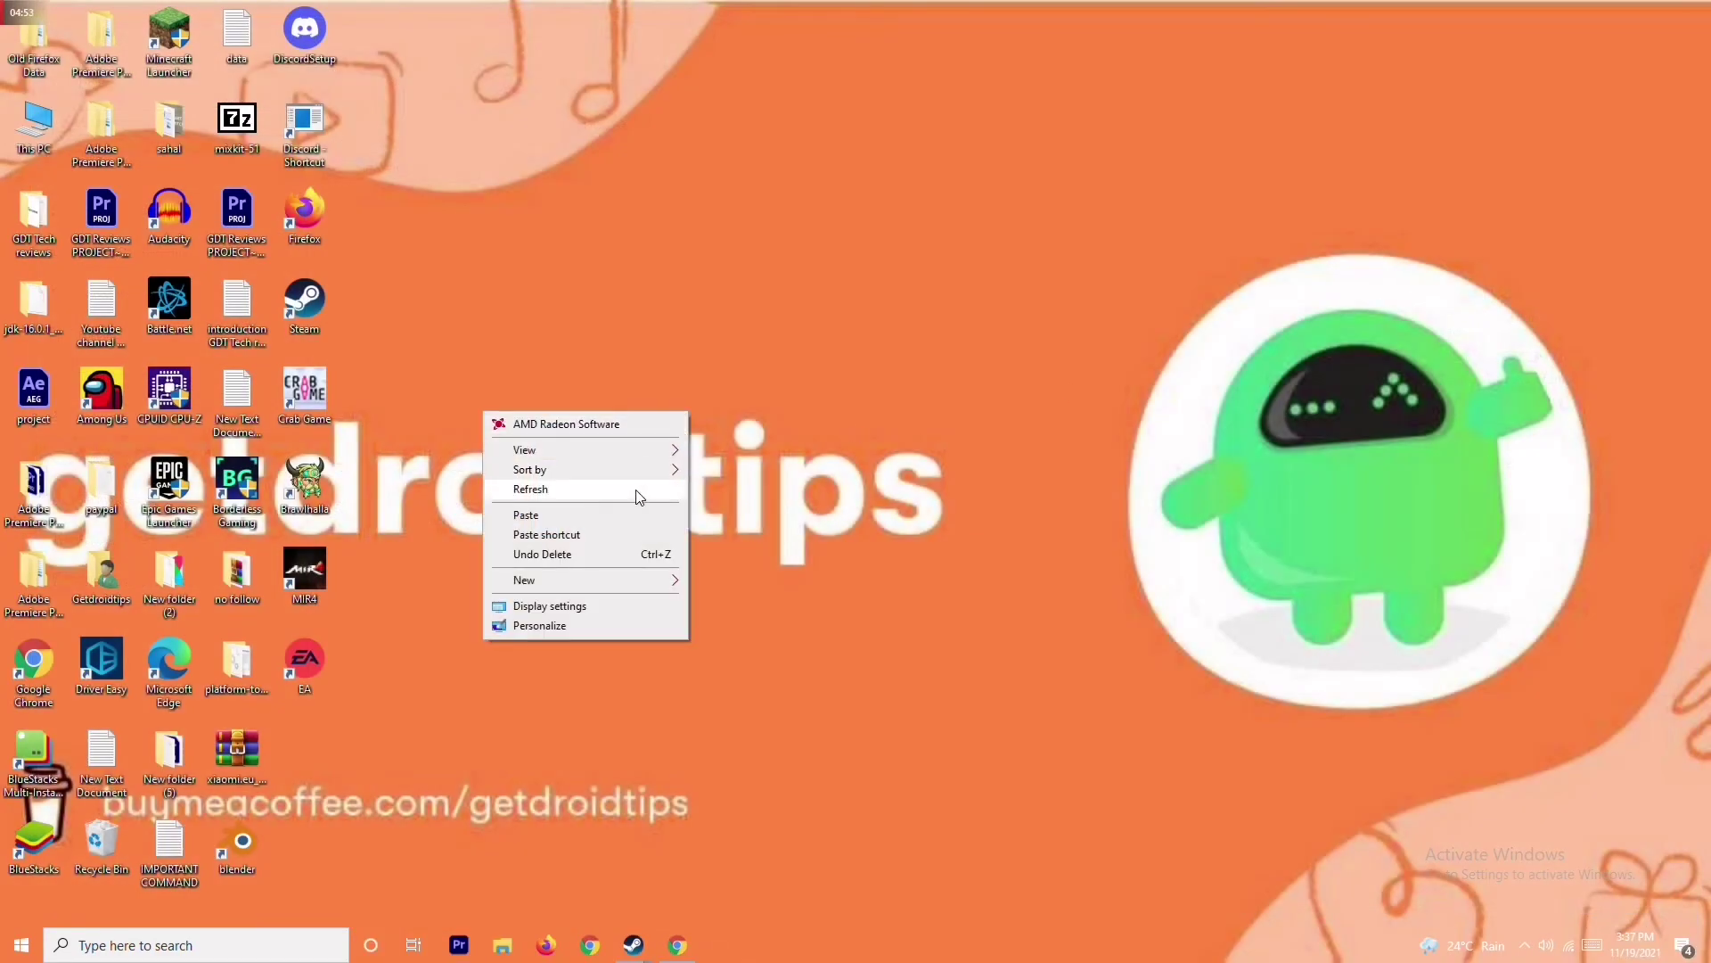
{"action": "left_click", "coordinate": [636, 490]}
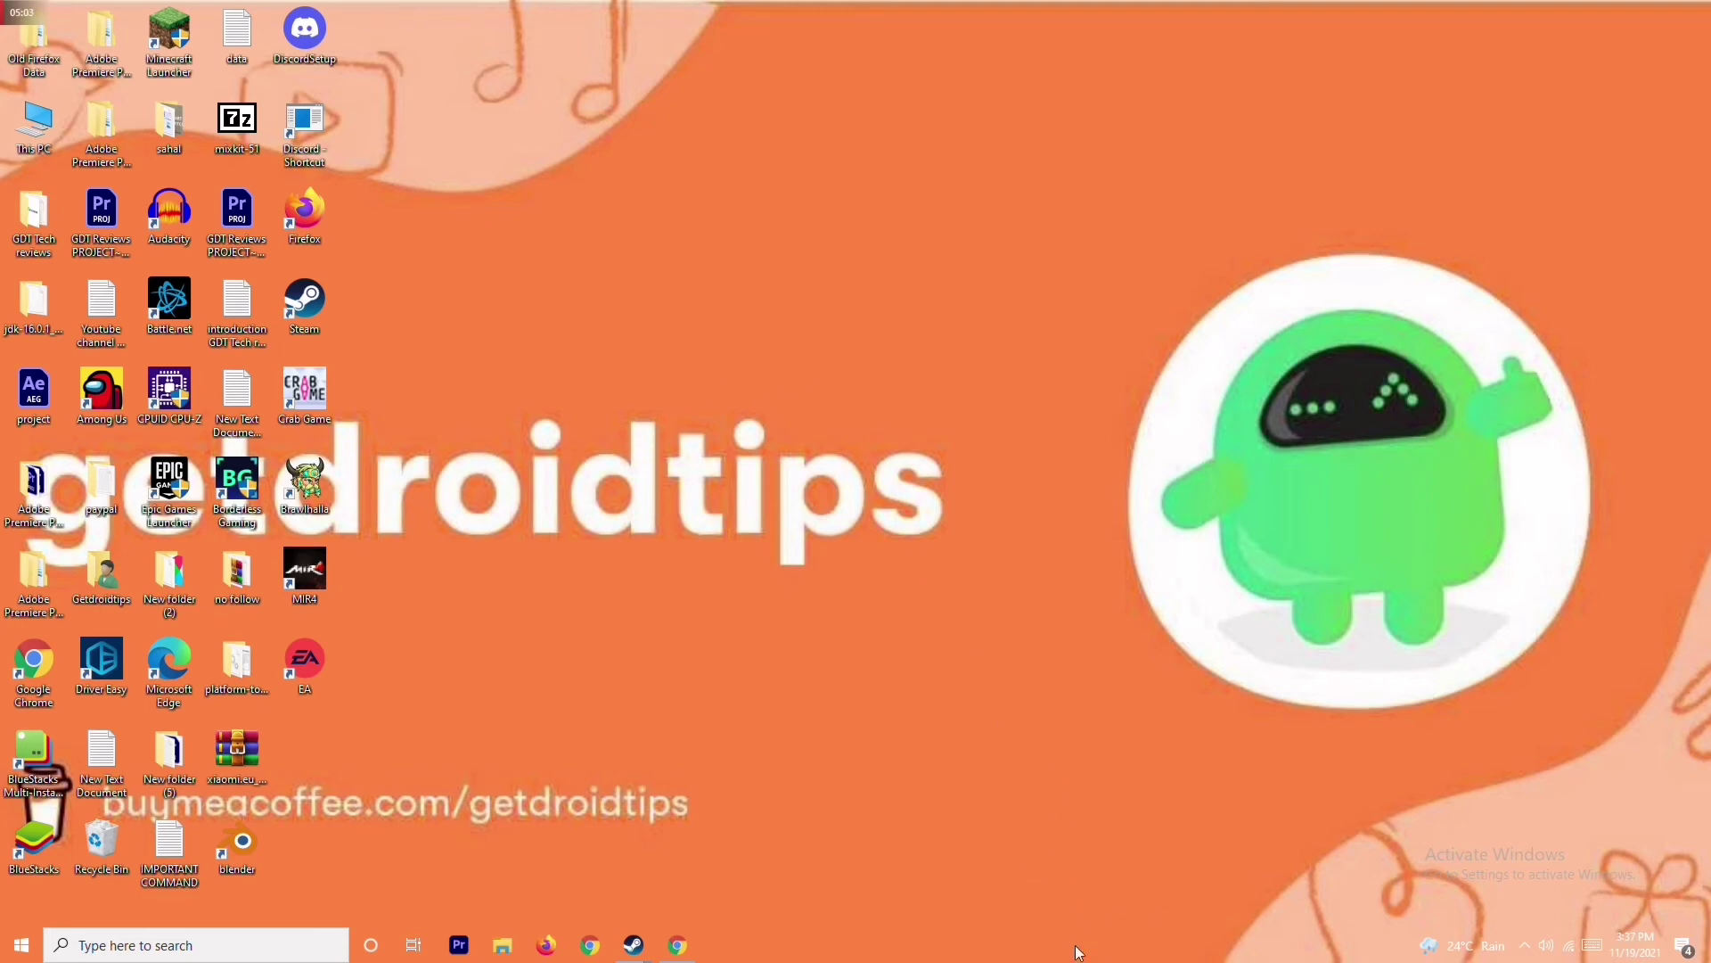
{"action": "right_click", "coordinate": [1127, 950]}
{"action": "left_click", "coordinate": [722, 428]}
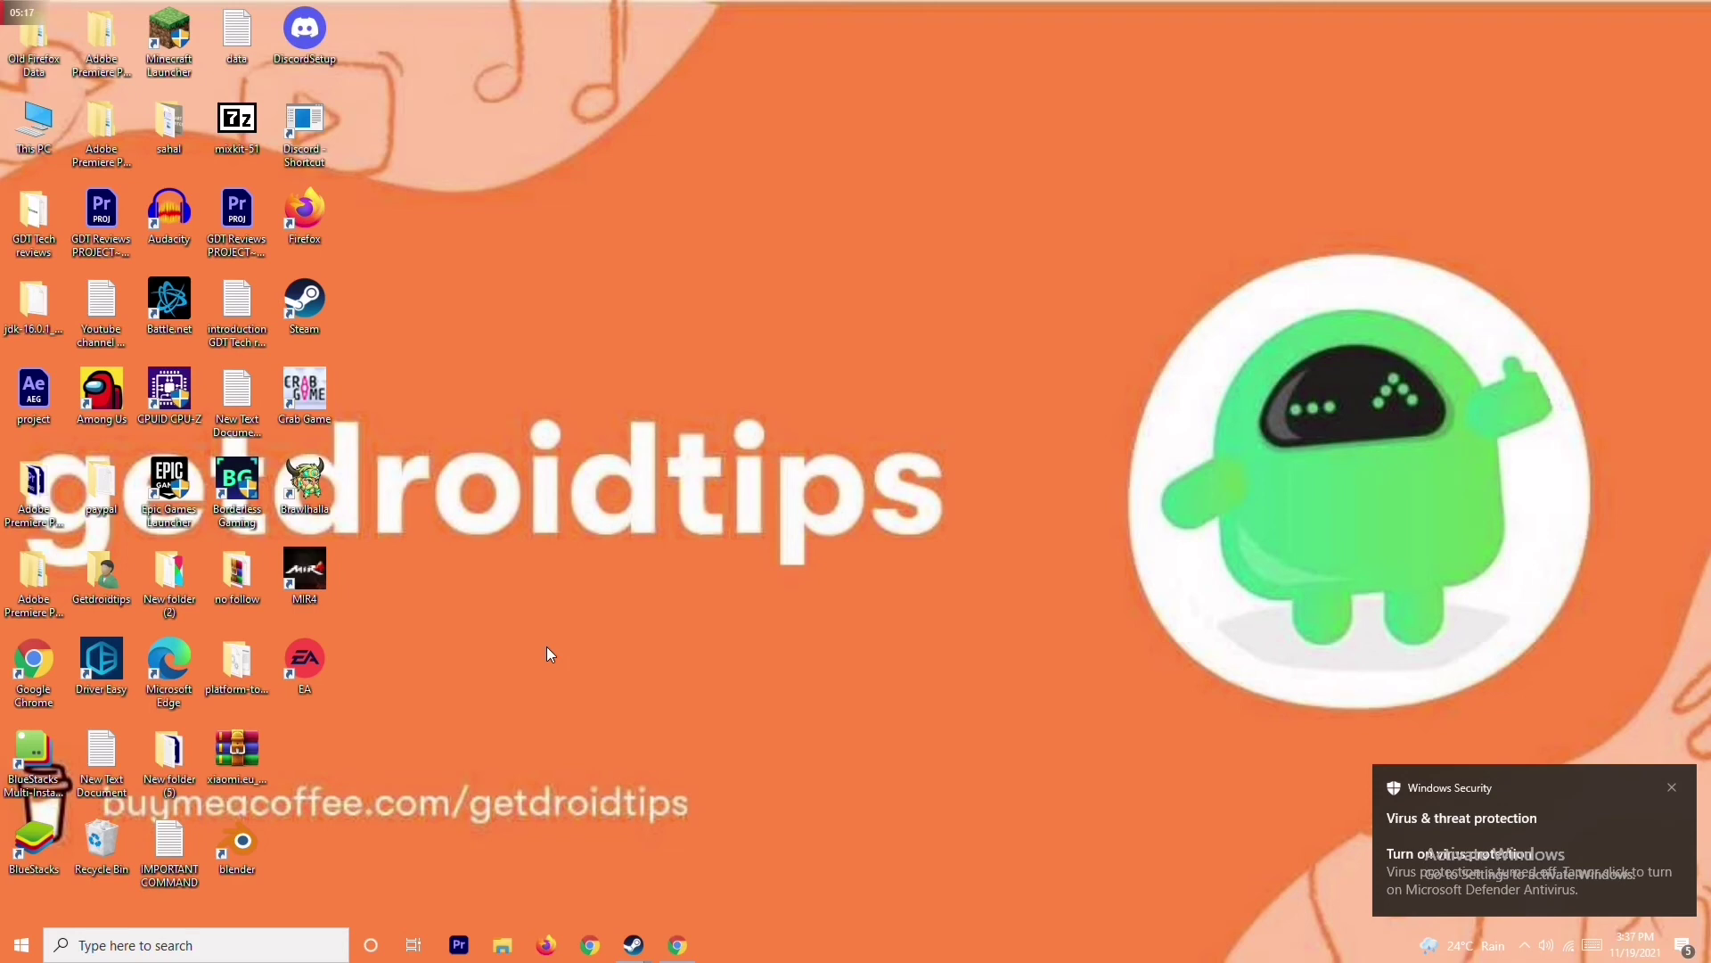
- Switch to the Steam library, check the management options for Forza Horizon 5, and open its library page
{"action": "mouse_move", "coordinate": [631, 940]}
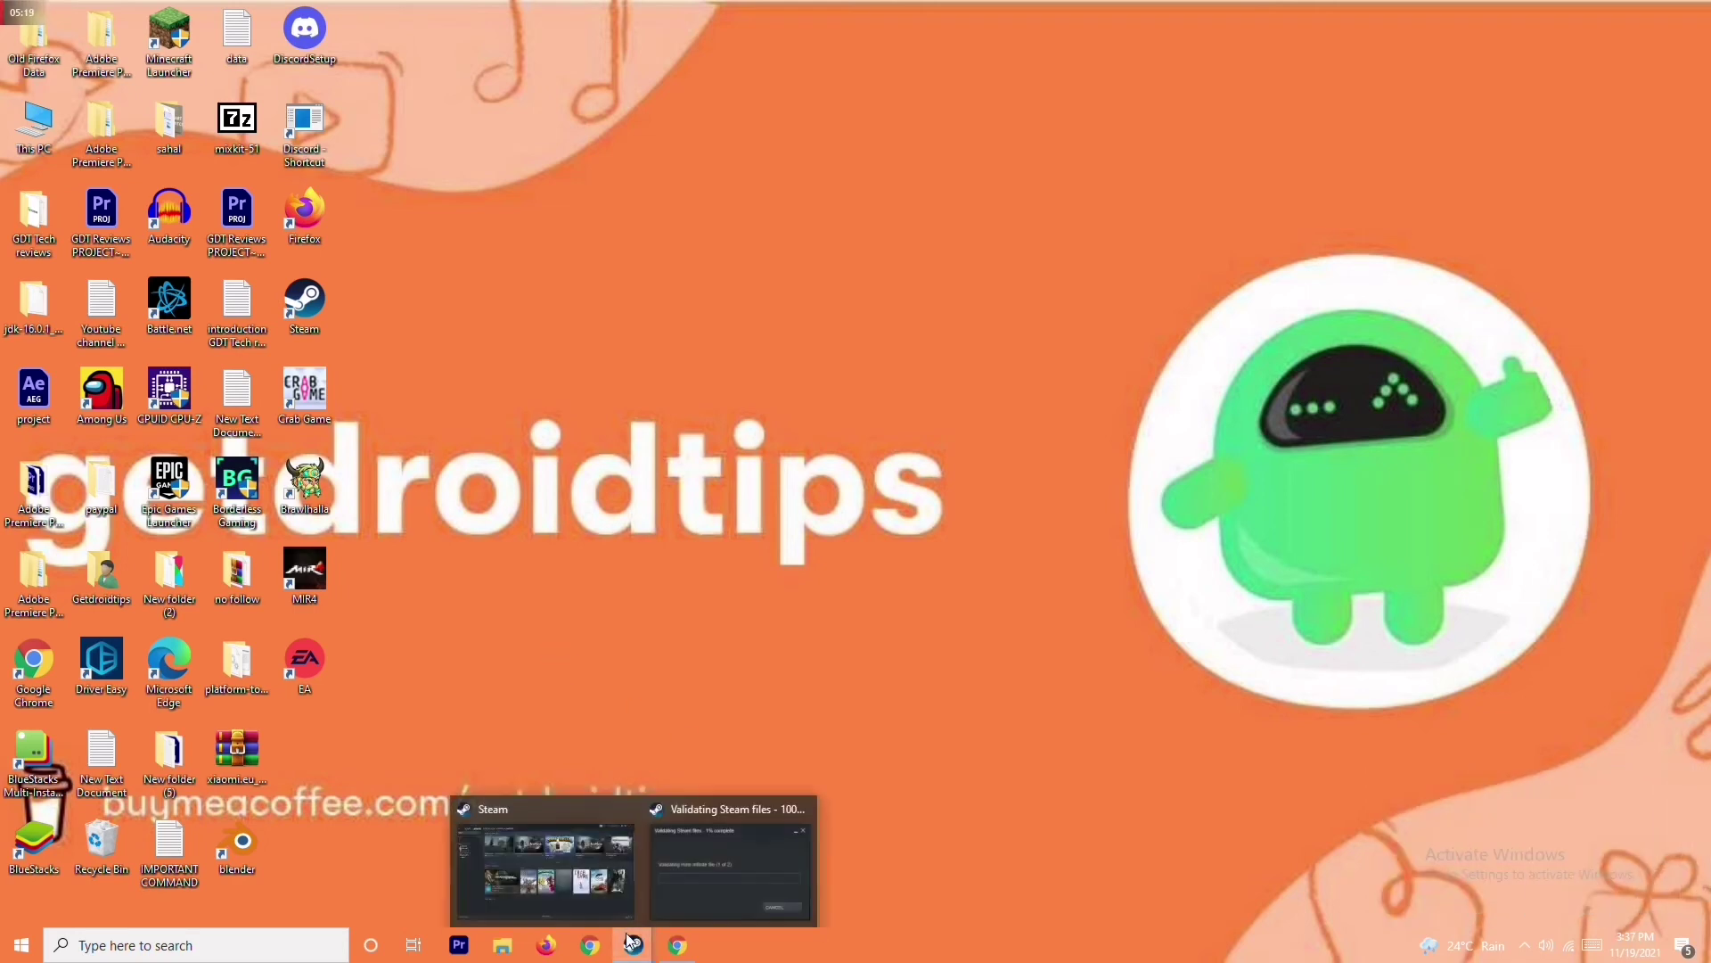
{"action": "left_click", "coordinate": [595, 852]}
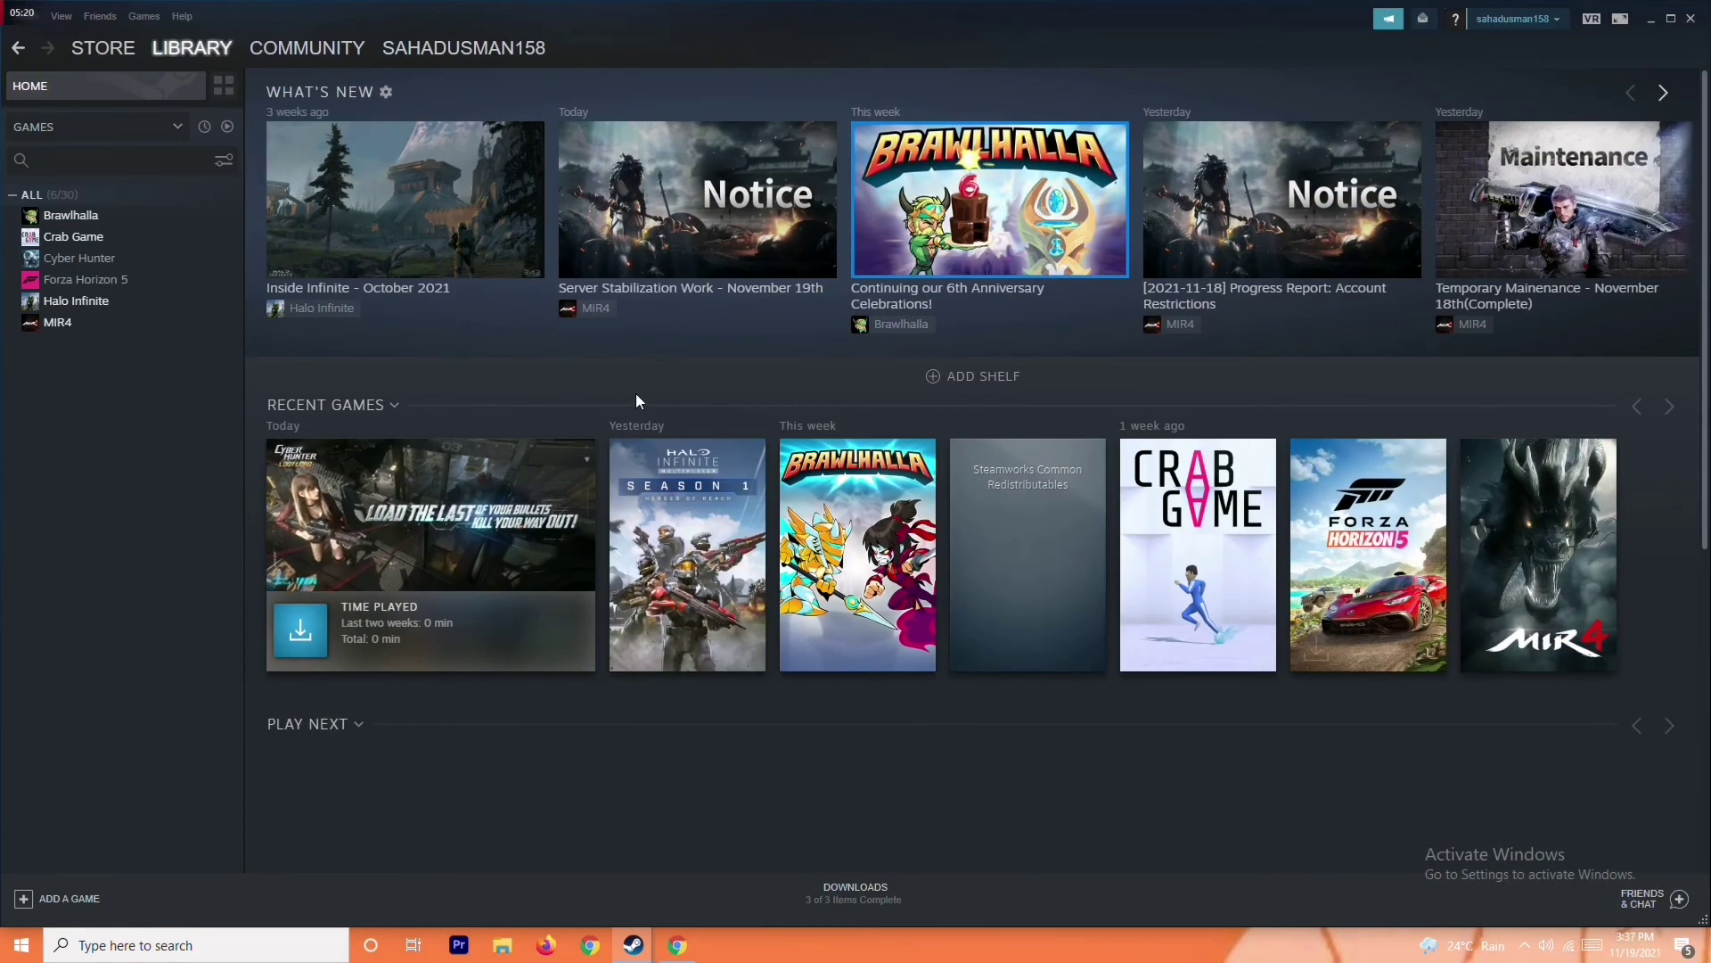
{"action": "right_click", "coordinate": [141, 281]}
{"action": "mouse_move", "coordinate": [187, 368]}
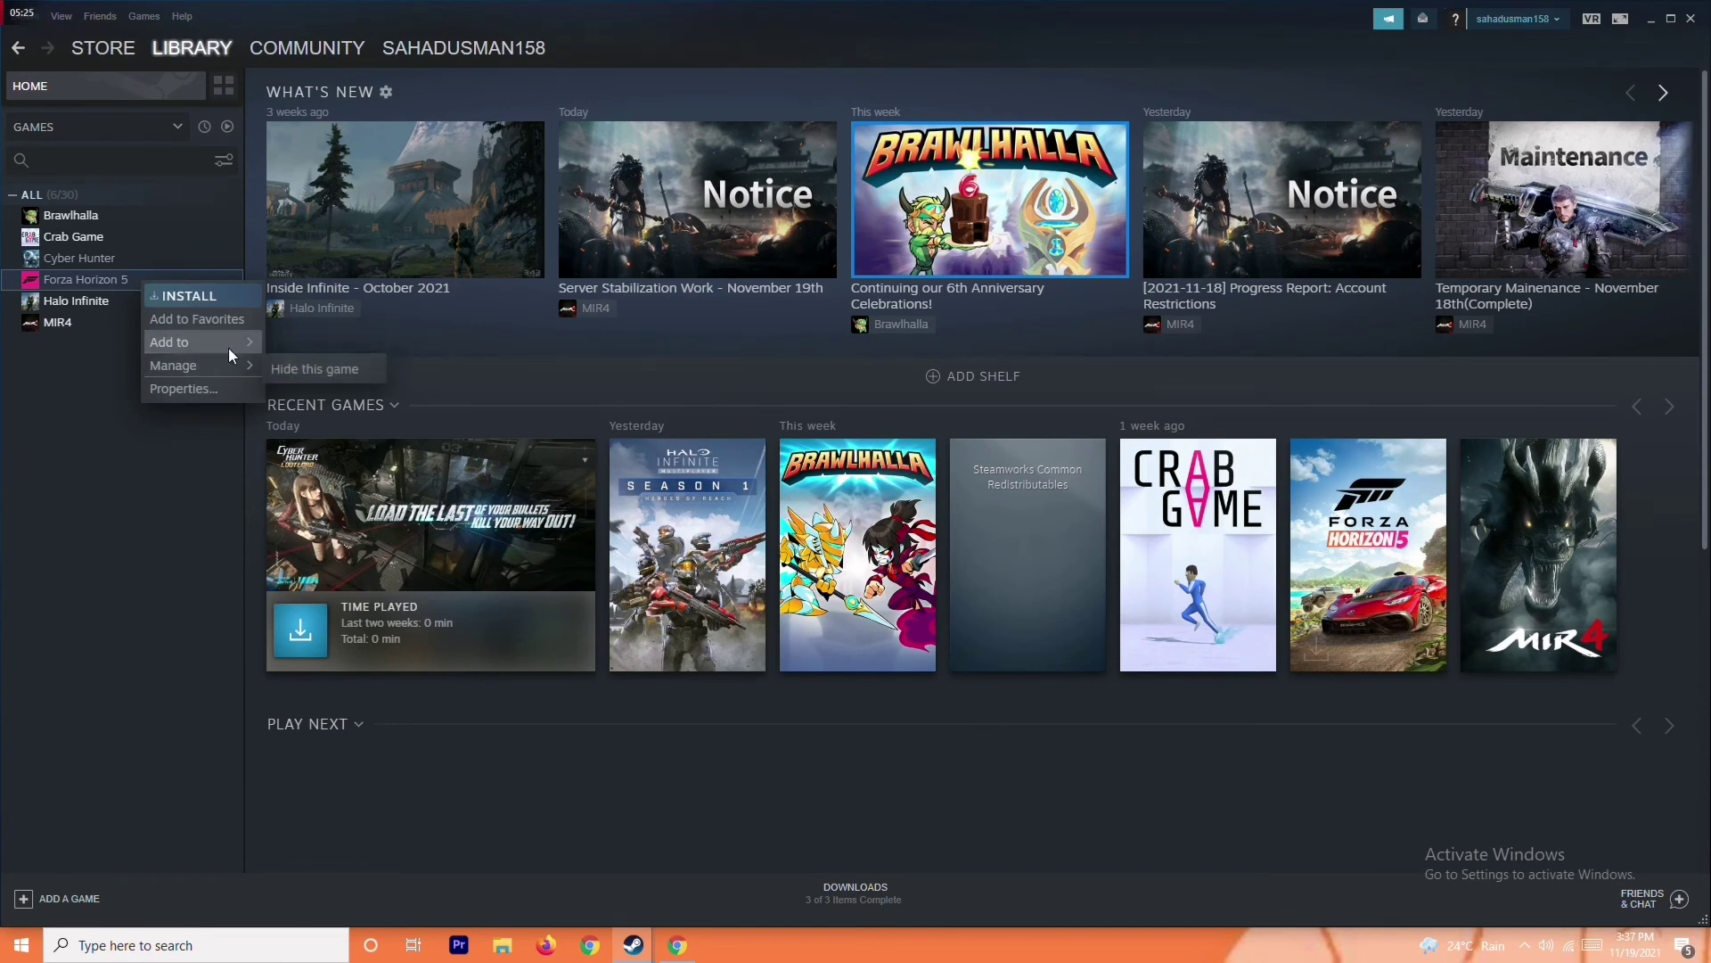
{"action": "left_click", "coordinate": [105, 431]}
{"action": "left_click", "coordinate": [135, 281]}
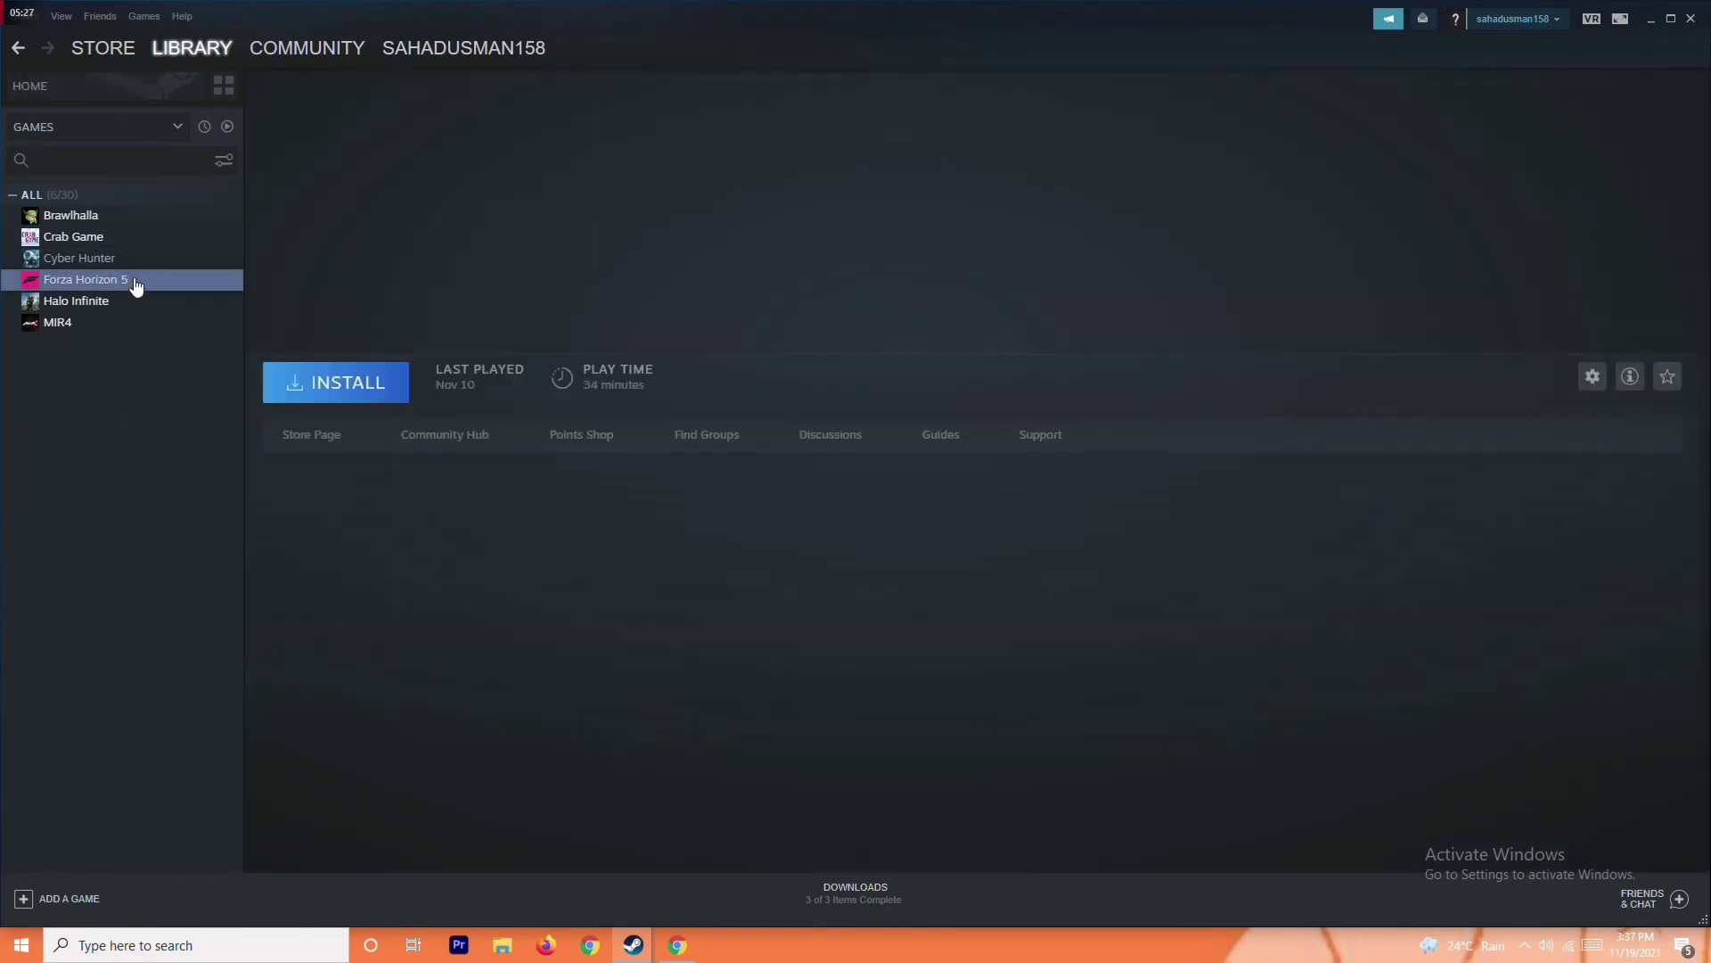
- Open Crab Game's library page, view its management options such as Uninstall, and minimize Steam
{"action": "left_click", "coordinate": [105, 237]}
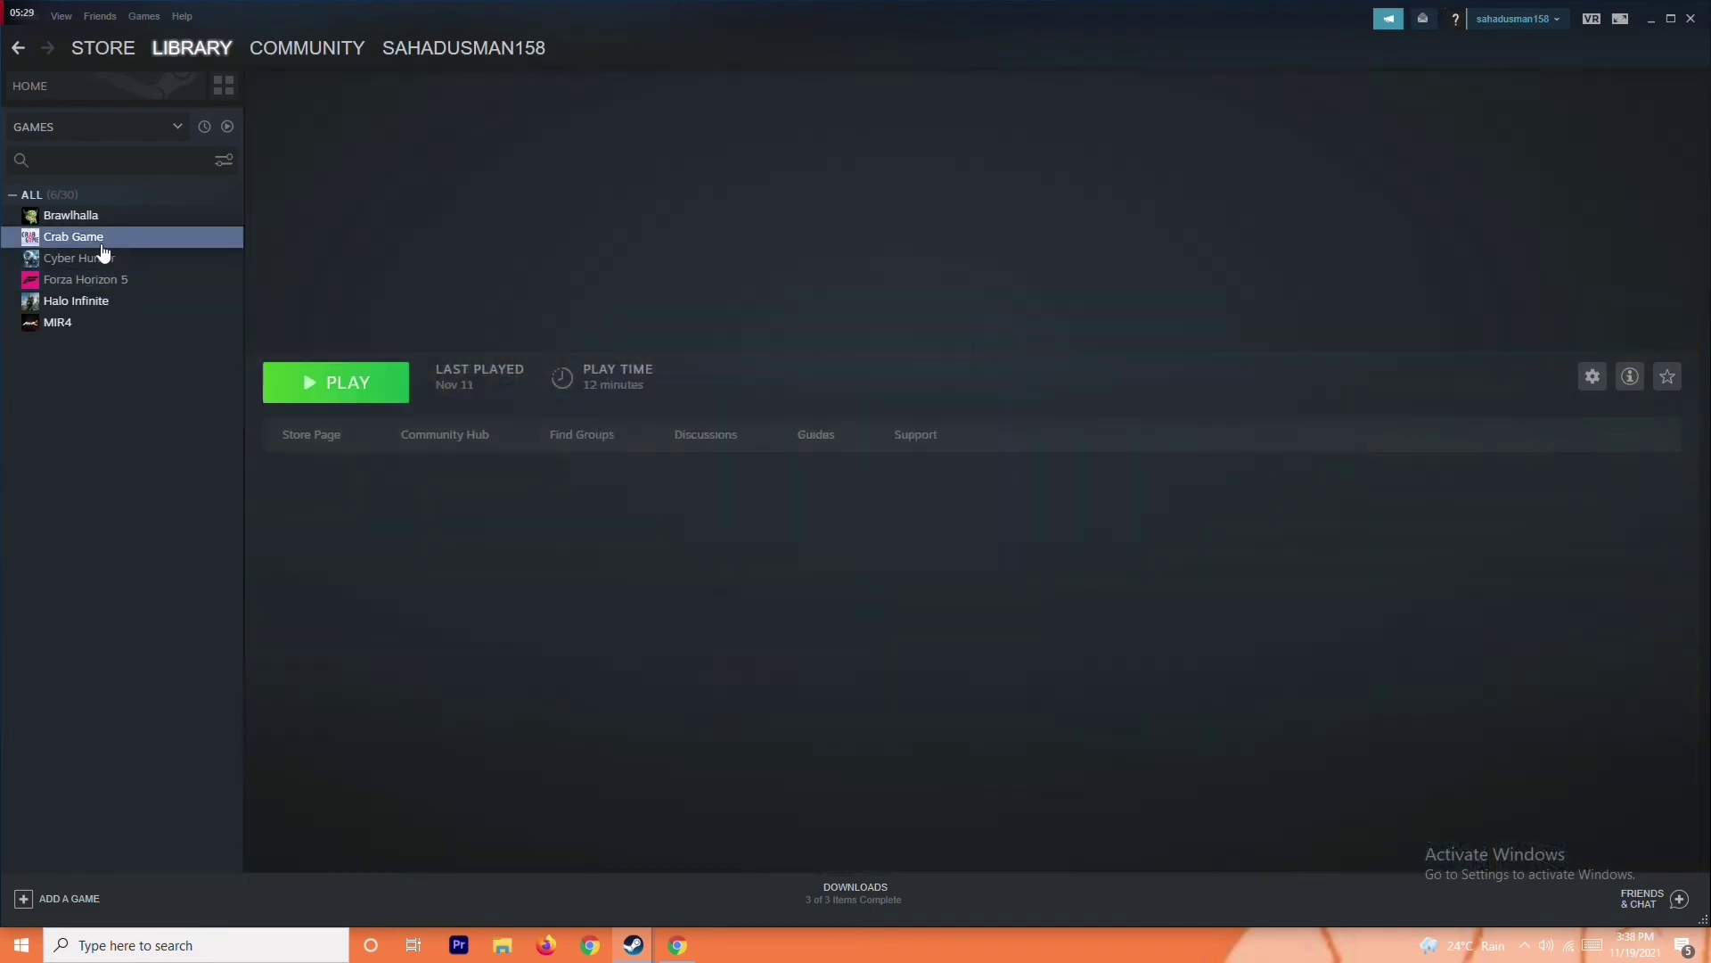
{"action": "right_click", "coordinate": [151, 244]}
{"action": "mouse_move", "coordinate": [200, 326]}
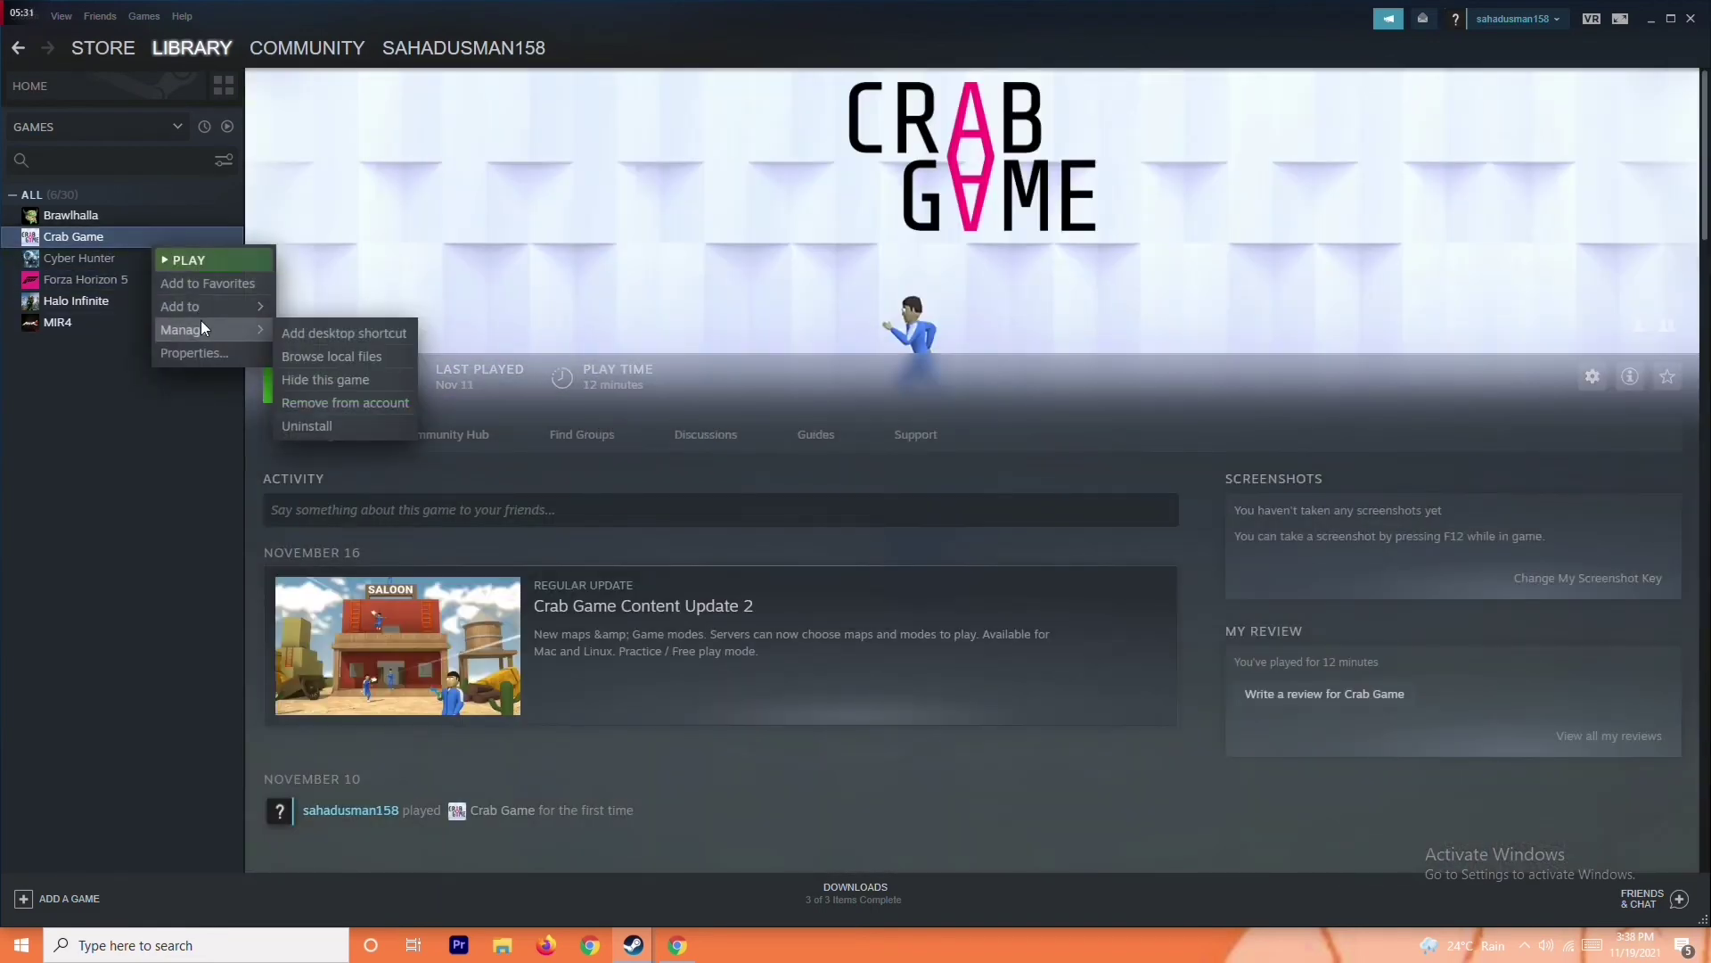
{"action": "left_click", "coordinate": [127, 493]}
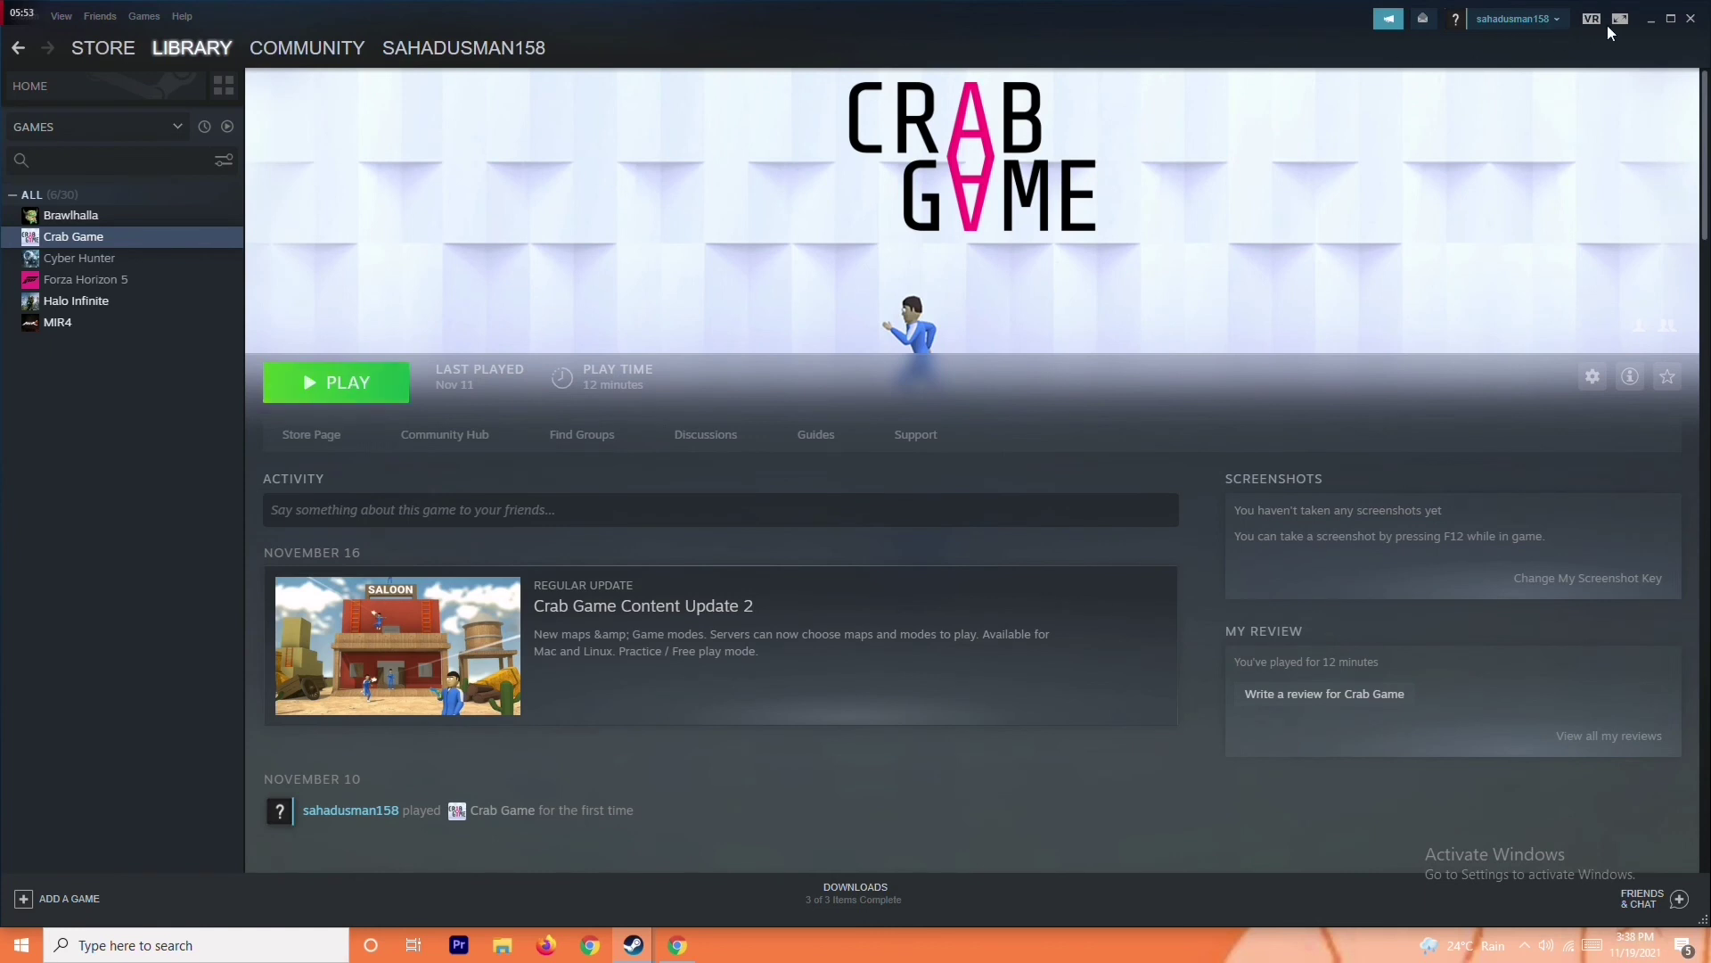
{"action": "left_click", "coordinate": [1649, 19]}
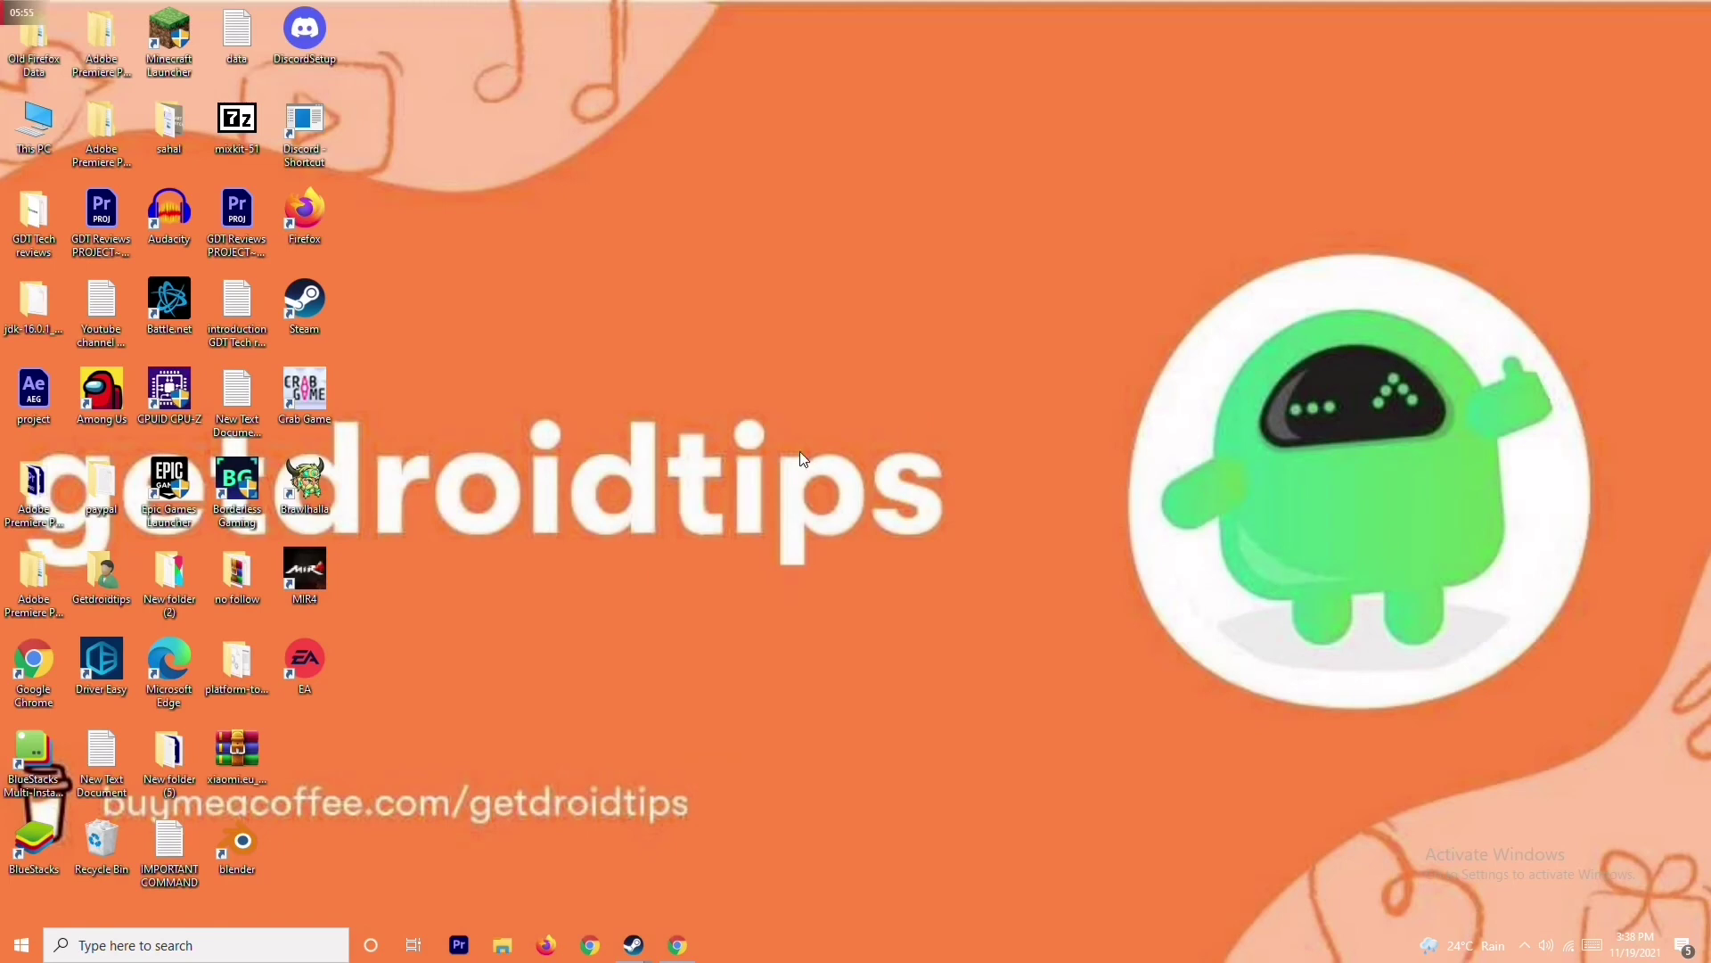